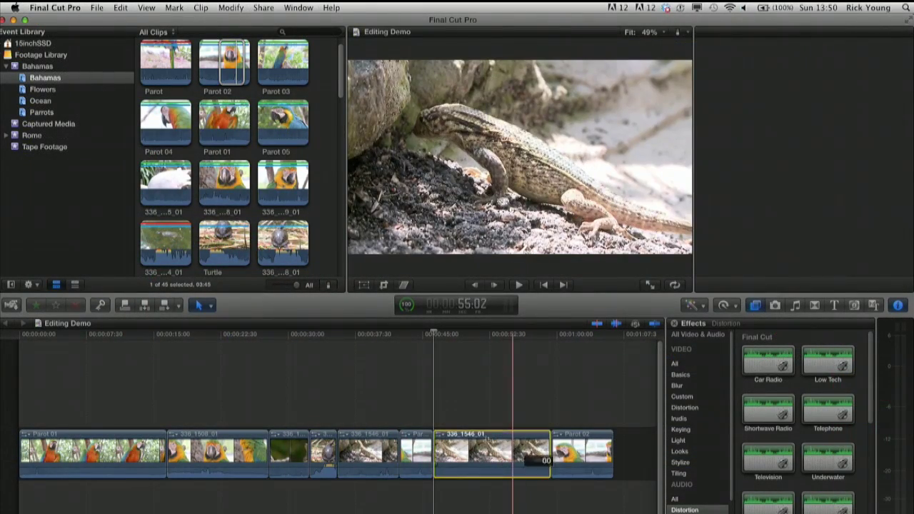
- Move lizard clip 336_1546_01 from before the last clip to directly after 336_1508_01, and Parot 02 to the timeline's start
{"action": "left_click_drag", "start_coordinate": [513, 450], "coordinate": [243, 444]}
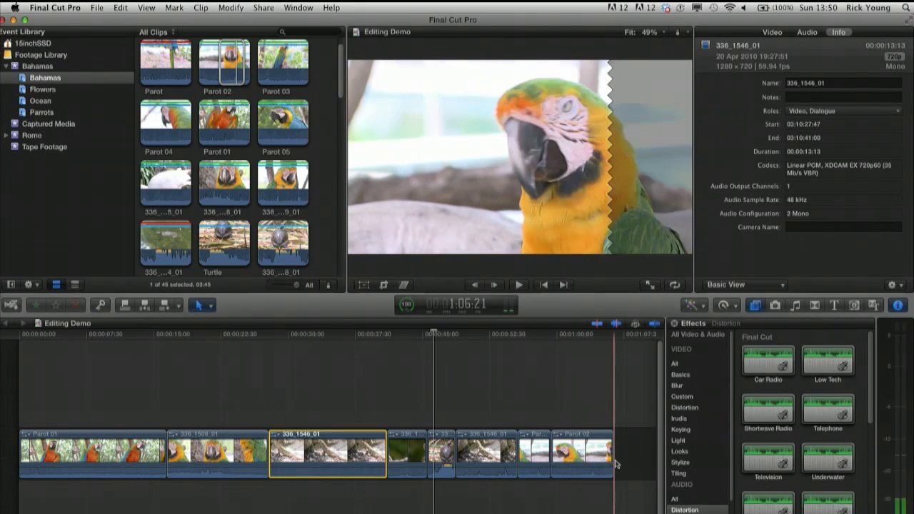
{"action": "left_click", "coordinate": [592, 457]}
{"action": "left_click_drag", "start_coordinate": [592, 457], "coordinate": [50, 452]}
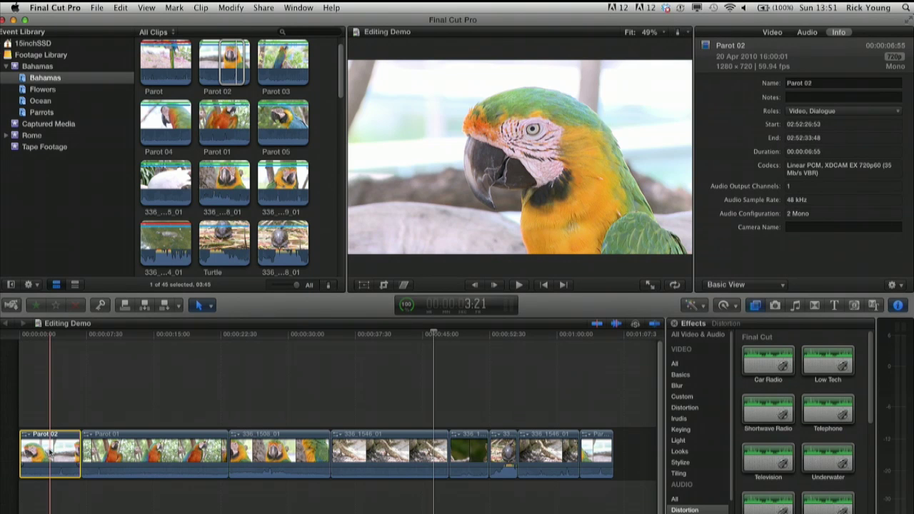
- Move the longer 336_1546_01 clip ahead of 336_1508_01 so it directly follows Parot 01
{"action": "left_click", "coordinate": [371, 438]}
{"action": "left_click_drag", "start_coordinate": [371, 438], "coordinate": [265, 444]}
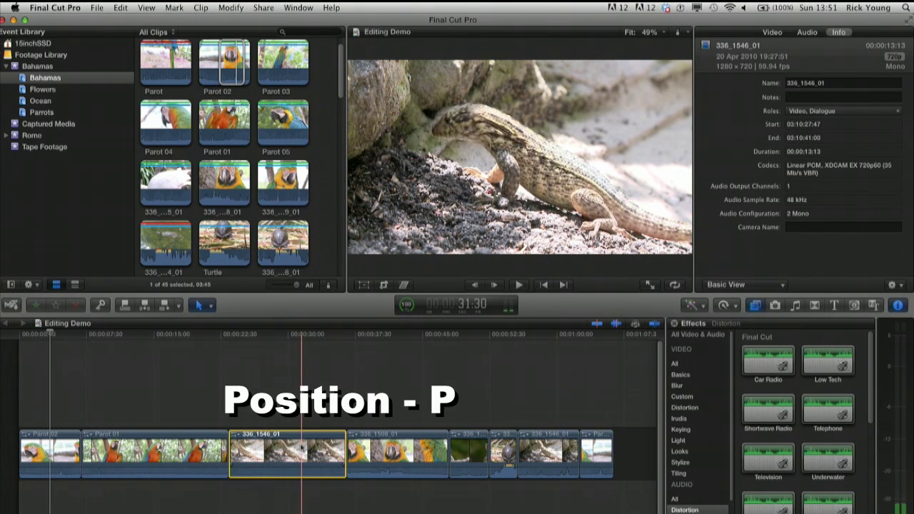
- Try overwriting part of Parot 01 with clip 336_1508_01 using the Position tool, and undo the move
{"action": "left_click_drag", "start_coordinate": [409, 448], "coordinate": [170, 447]}
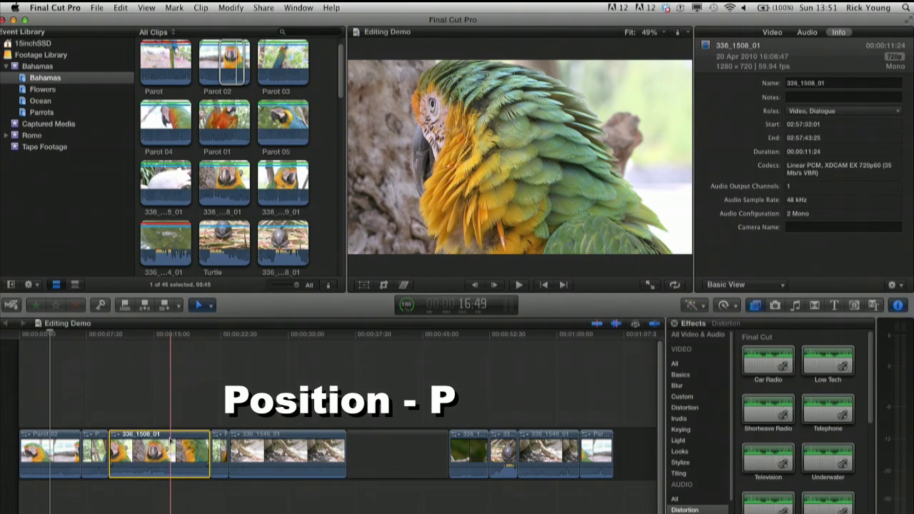
{"action": "key", "text": "super+z"}
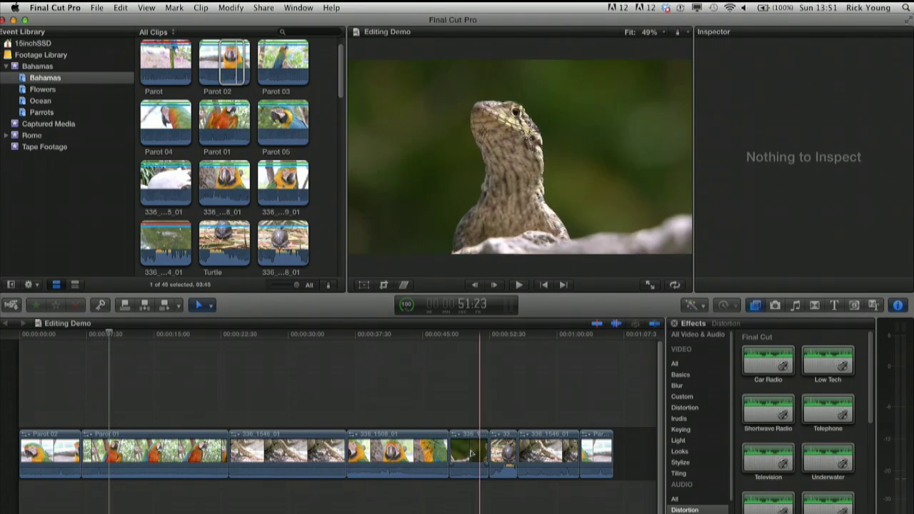
- Overwrite the start of the long 336_1546_01 clip with 336_1548_01 using the Position tool, and delete the gap left behind
{"action": "left_click_drag", "start_coordinate": [471, 451], "coordinate": [243, 442]}
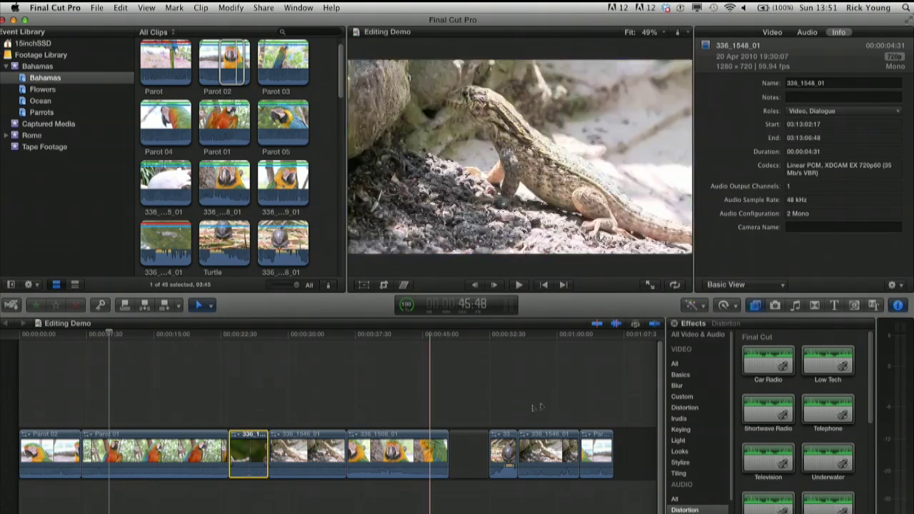
{"action": "left_click", "coordinate": [474, 452]}
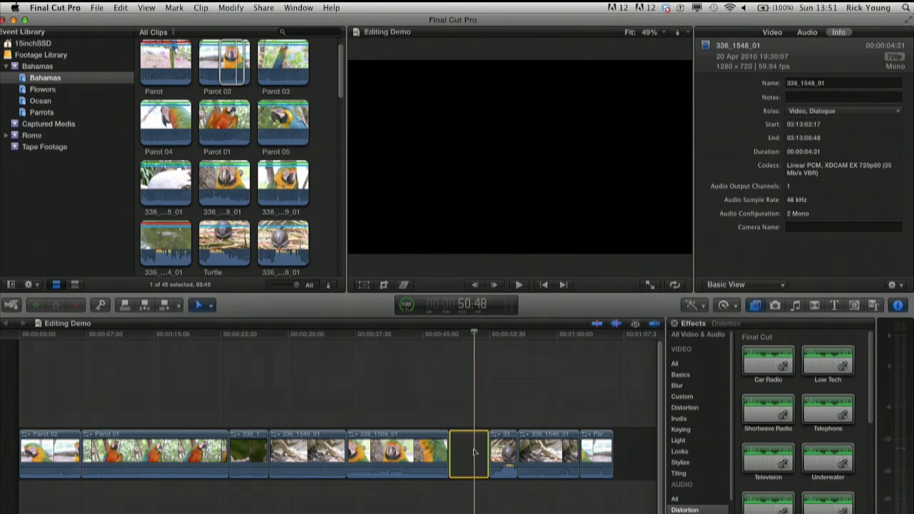
{"action": "key", "text": "Delete"}
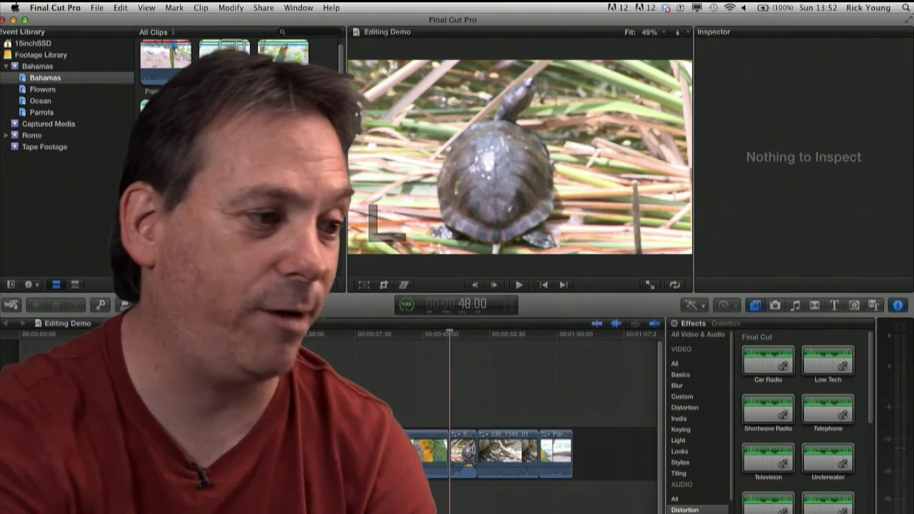
- Try moving the last three clips over the end of Parot 01 and the clips following it, and undo the overwrite
{"action": "left_click_drag", "start_coordinate": [468, 412], "coordinate": [269, 440]}
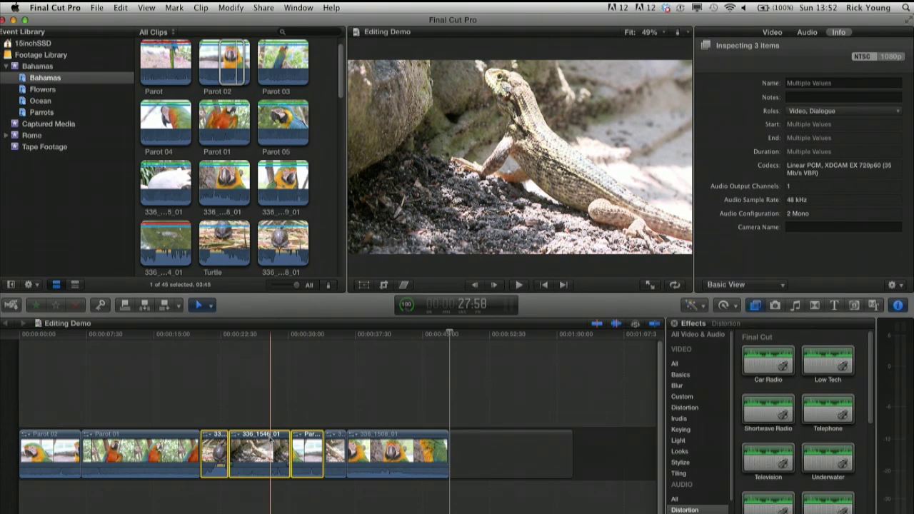
{"action": "key", "text": "super+z"}
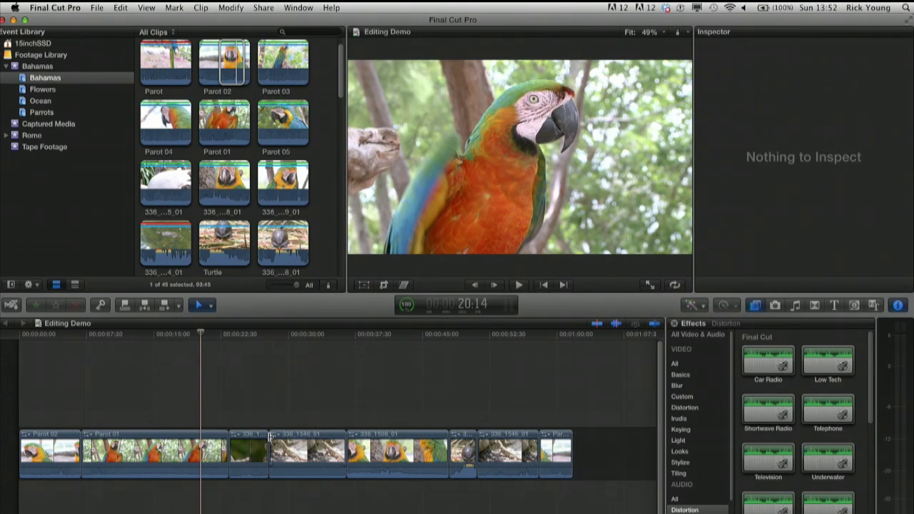
- Switch to the Select tool and move the last three clips together to directly after Parot 01
{"action": "key", "text": "a"}
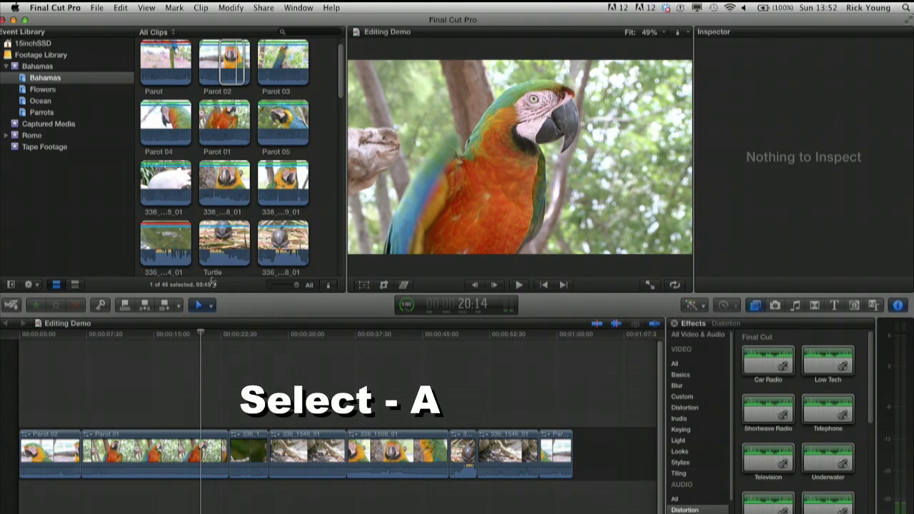
{"action": "left_click", "coordinate": [210, 307]}
{"action": "left_click", "coordinate": [209, 309]}
{"action": "left_click_drag", "start_coordinate": [468, 403], "coordinate": [575, 469]}
{"action": "left_click_drag", "start_coordinate": [521, 454], "coordinate": [240, 449]}
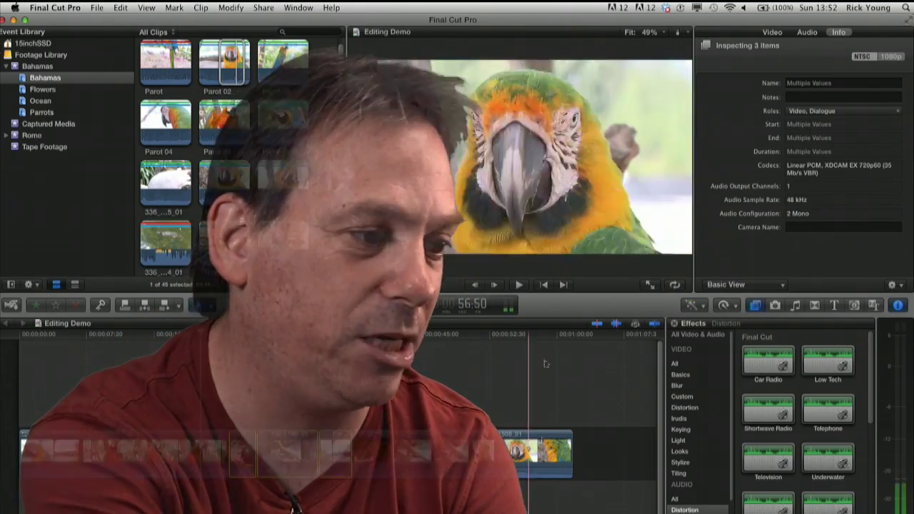
- Lift clip 336_1508_01 above the primary storyline and insert it back directly after the first 336_1546_01 clip
{"action": "left_click", "coordinate": [544, 493]}
{"action": "left_click_drag", "start_coordinate": [539, 455], "coordinate": [231, 377]}
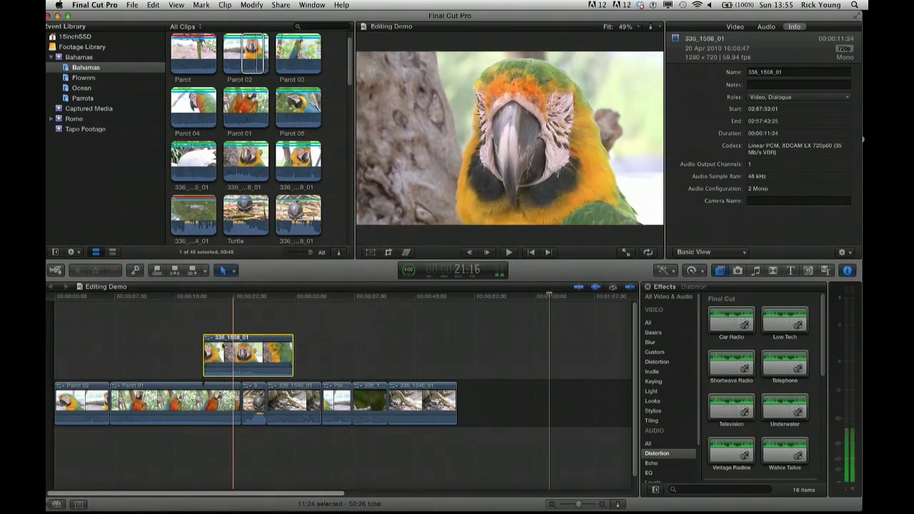
{"action": "left_click_drag", "start_coordinate": [222, 345], "coordinate": [315, 390]}
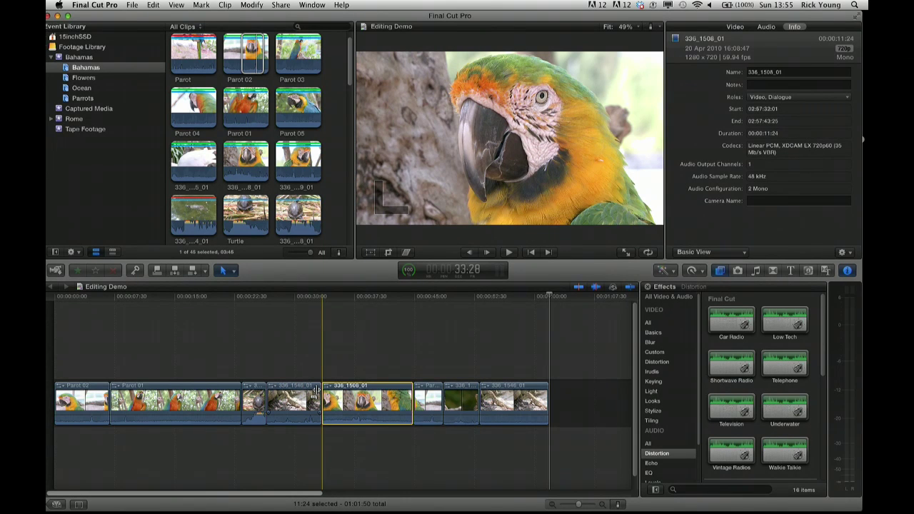
- Lift the last two clips above the primary storyline and insert them together directly after the turtle clip
{"action": "left_click_drag", "start_coordinate": [460, 365], "coordinate": [258, 357]}
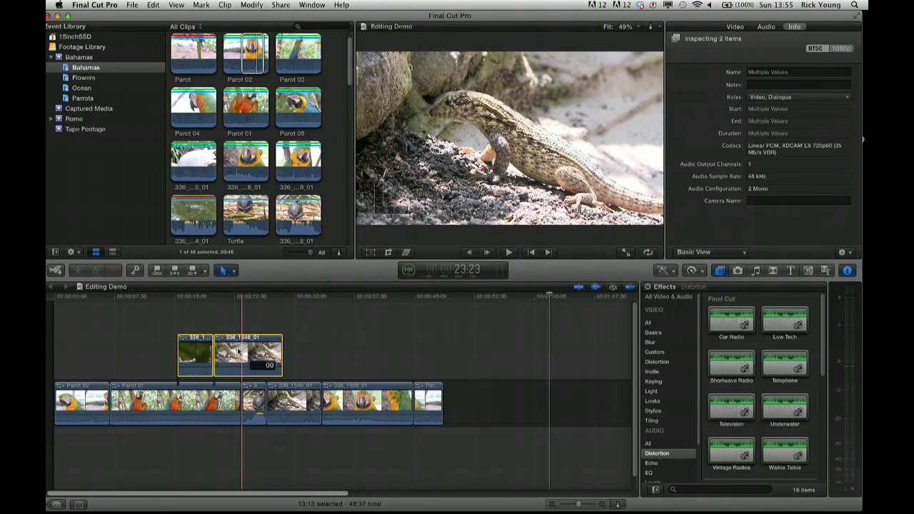
{"action": "left_click_drag", "start_coordinate": [202, 322], "coordinate": [263, 391]}
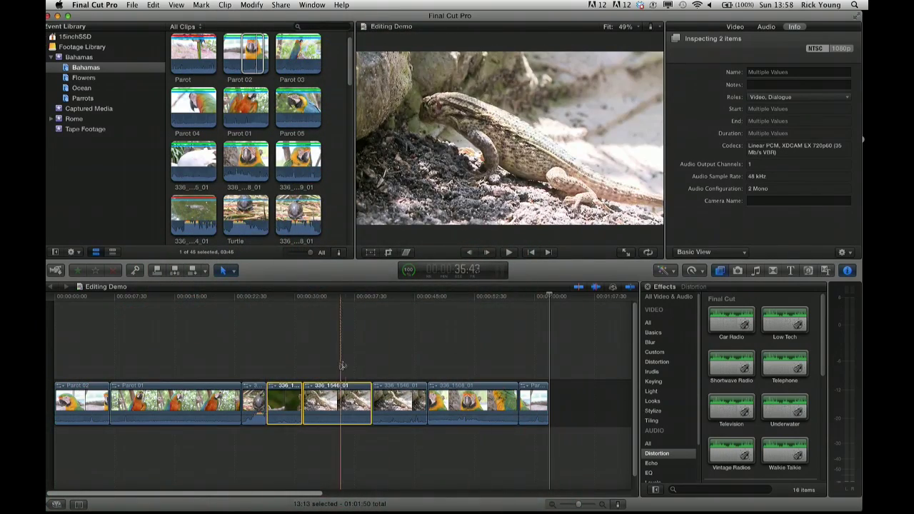
- Detach the audio from the first 336_1546_01 clip
{"action": "left_click", "coordinate": [338, 400]}
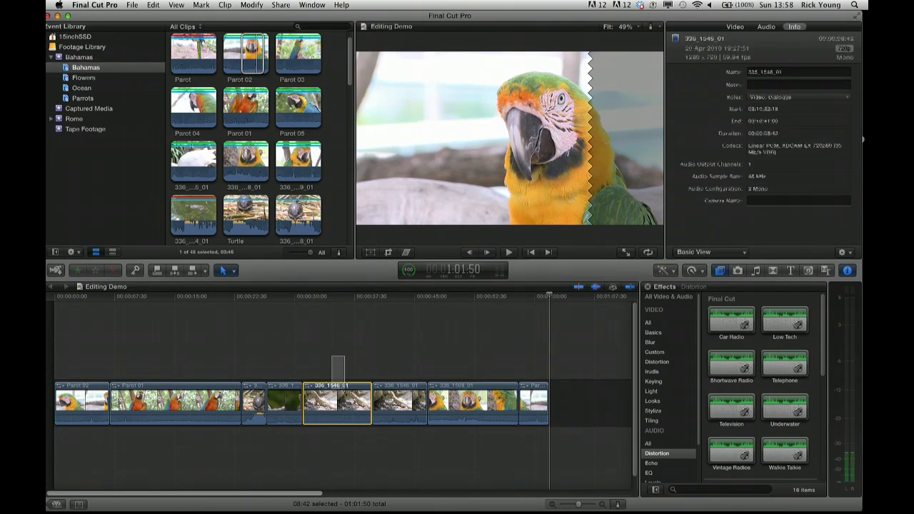
{"action": "left_click", "coordinate": [250, 5]}
{"action": "left_click", "coordinate": [244, 4]}
{"action": "left_click", "coordinate": [225, 5]}
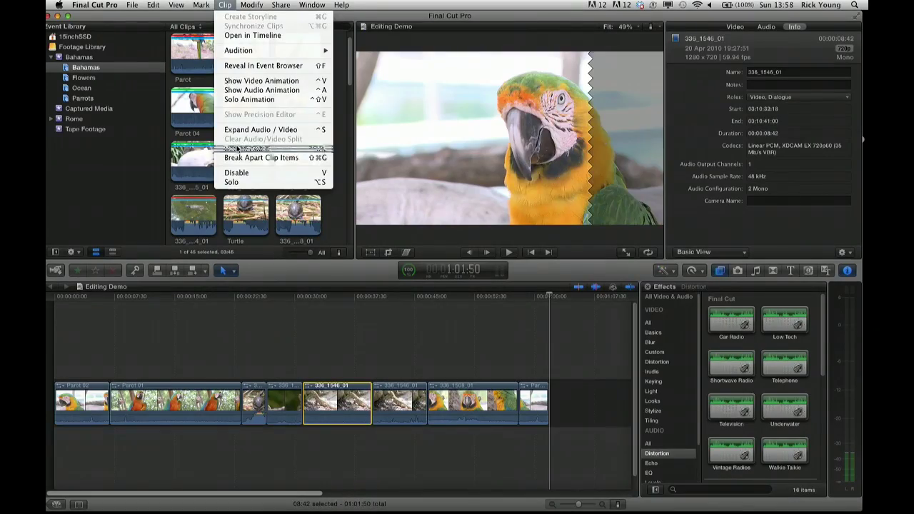
{"action": "left_click", "coordinate": [249, 307]}
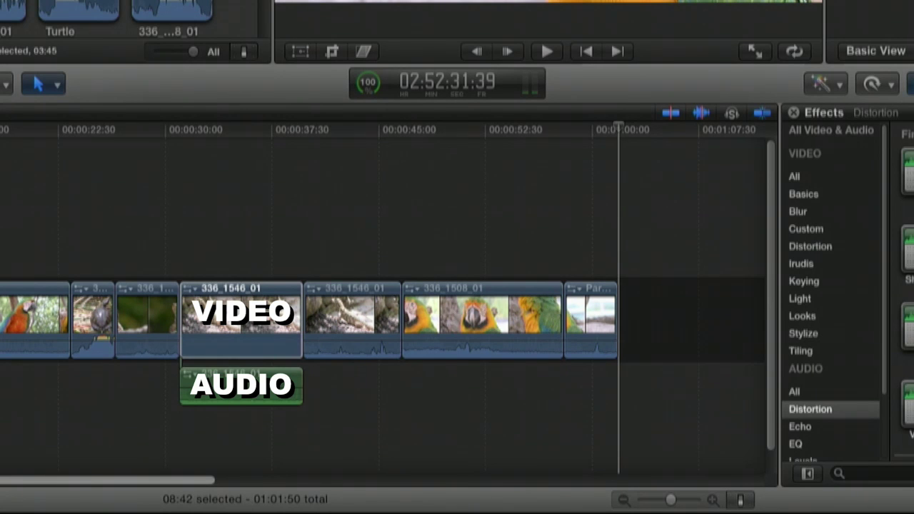
- Move clip 336_1546_01 with its attached audio to the end of the timeline
{"action": "left_click", "coordinate": [207, 342]}
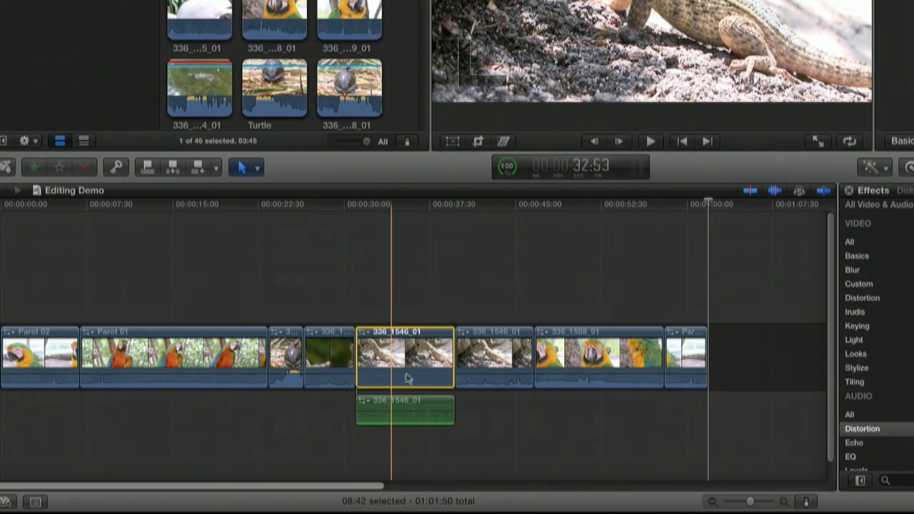
{"action": "left_click_drag", "start_coordinate": [406, 378], "coordinate": [749, 352]}
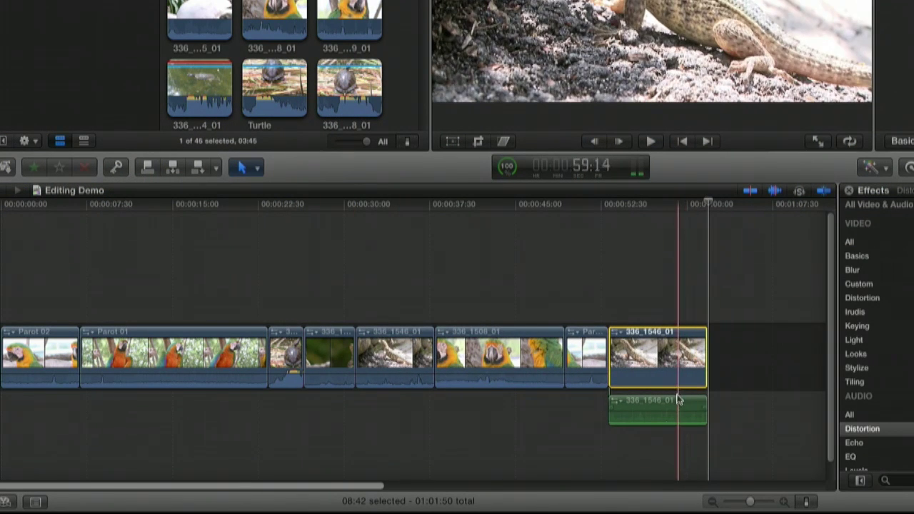
- Try shifting only the detached 336_1546_01 audio to an earlier point in the timeline, and undo the move
{"action": "left_click_drag", "start_coordinate": [677, 403], "coordinate": [463, 406]}
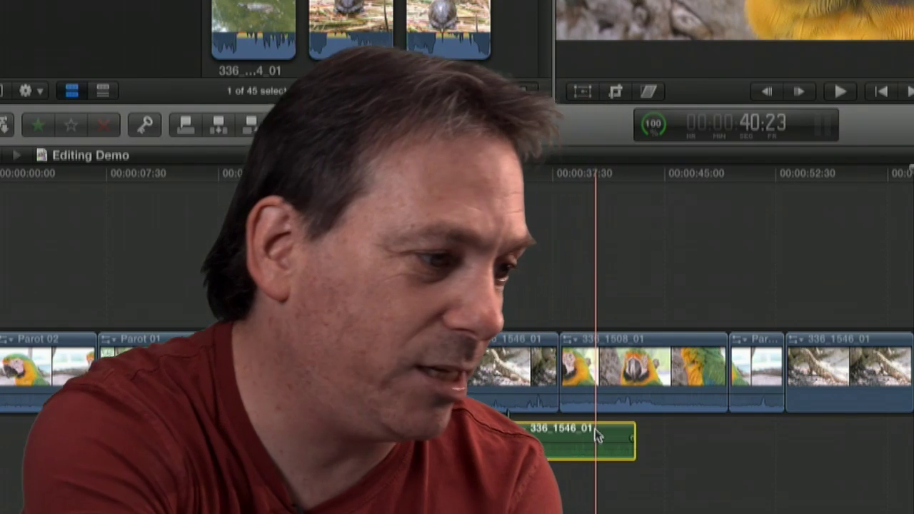
{"action": "key", "text": "super+z"}
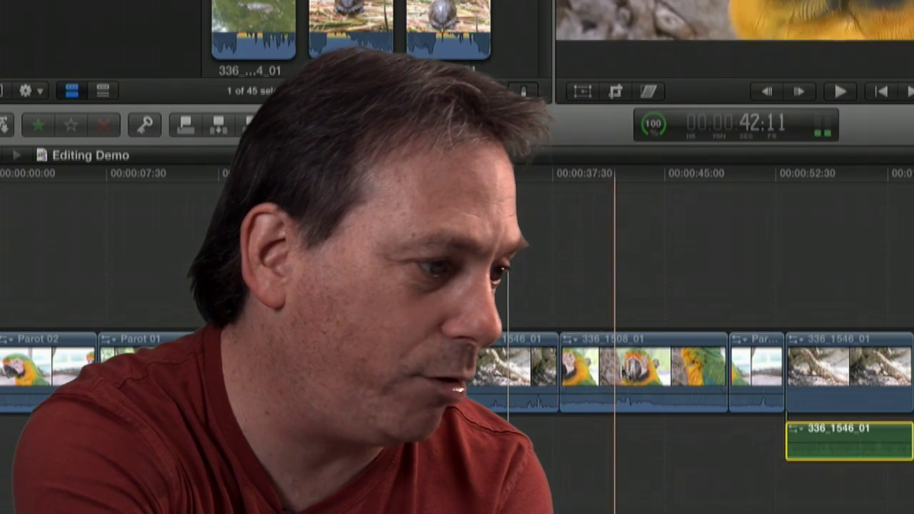
- Detach the audio from clip 336_1508_01
{"action": "left_click", "coordinate": [646, 364]}
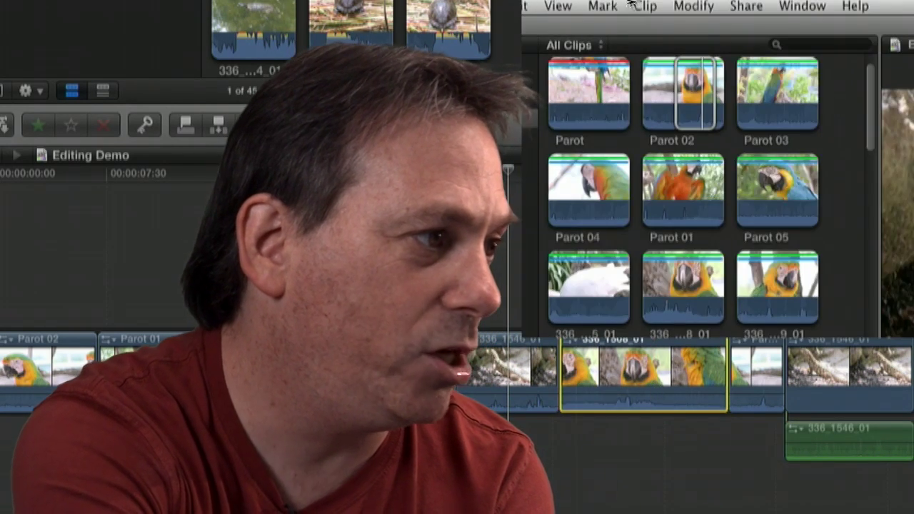
{"action": "left_click", "coordinate": [645, 6]}
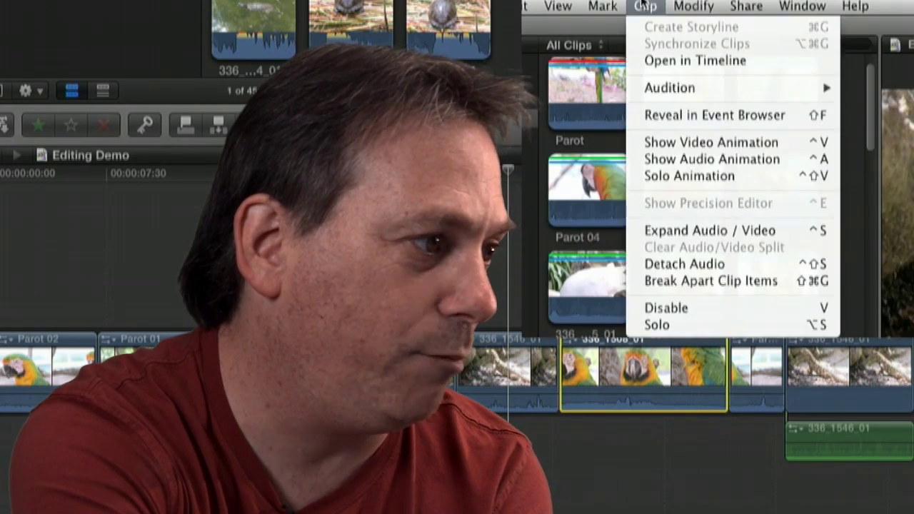
{"action": "left_click", "coordinate": [684, 264]}
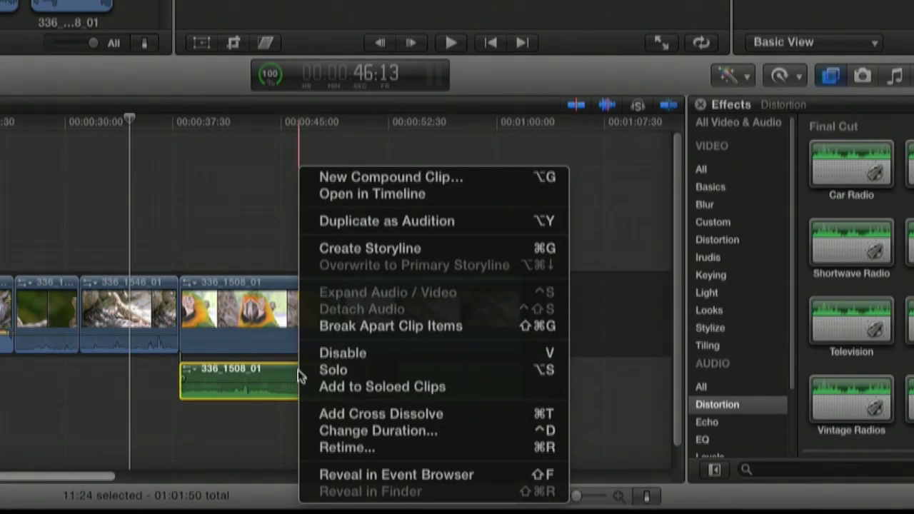
- Open the detached 336_1508_01 audio in its own timeline to examine its channels, and return to the Editing Demo project
{"action": "left_click", "coordinate": [263, 380]}
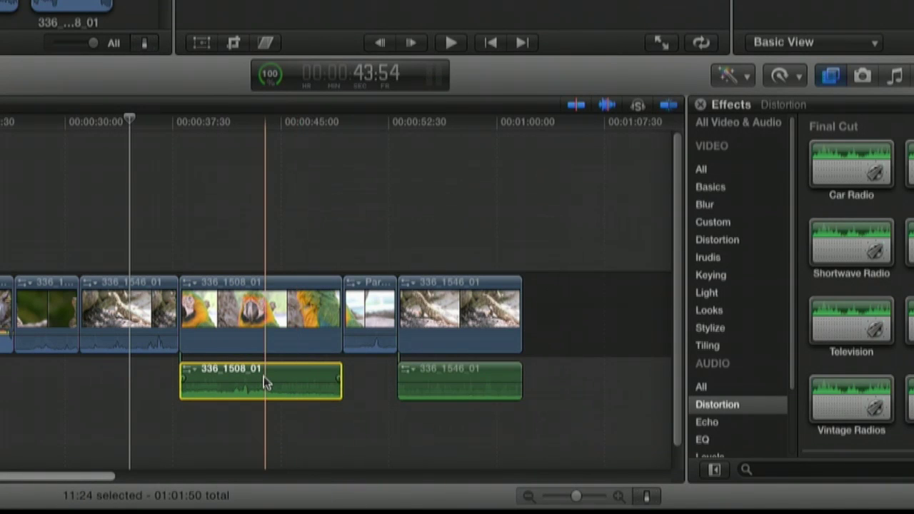
{"action": "right_click", "coordinate": [278, 380]}
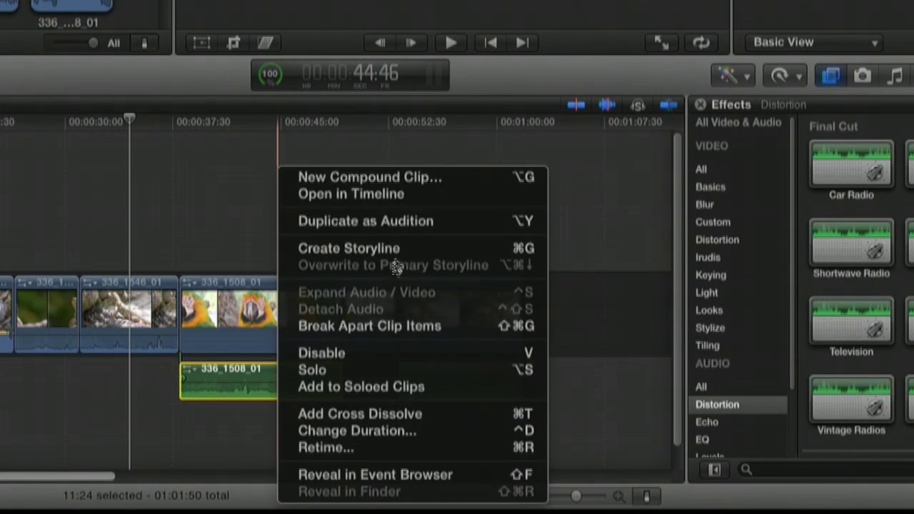
{"action": "left_click", "coordinate": [386, 204]}
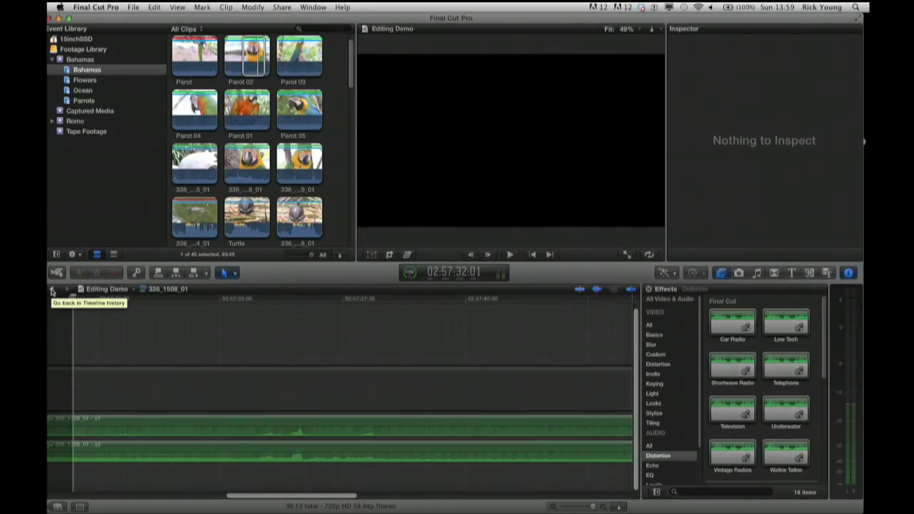
{"action": "left_click", "coordinate": [59, 234]}
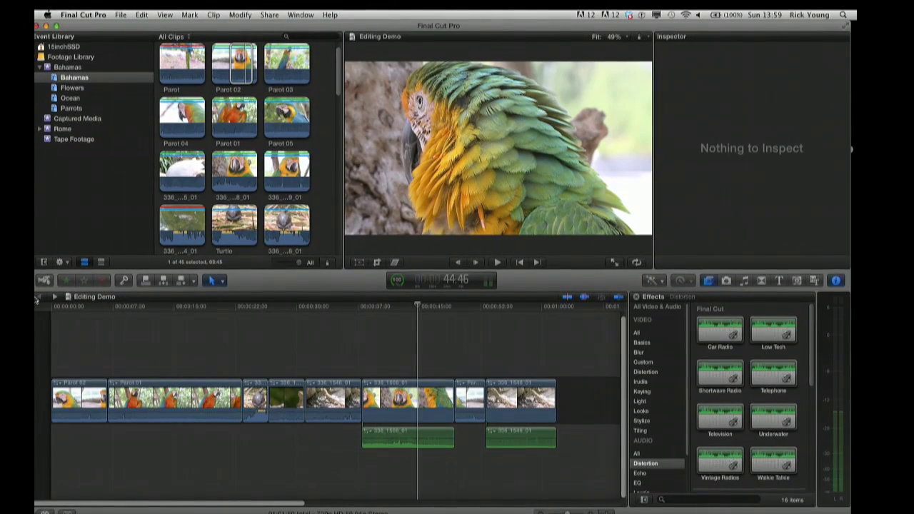
- Break apart the detached 336_1508_01 audio clip into its separate channels
{"action": "left_click", "coordinate": [402, 436]}
{"action": "left_click", "coordinate": [213, 15]}
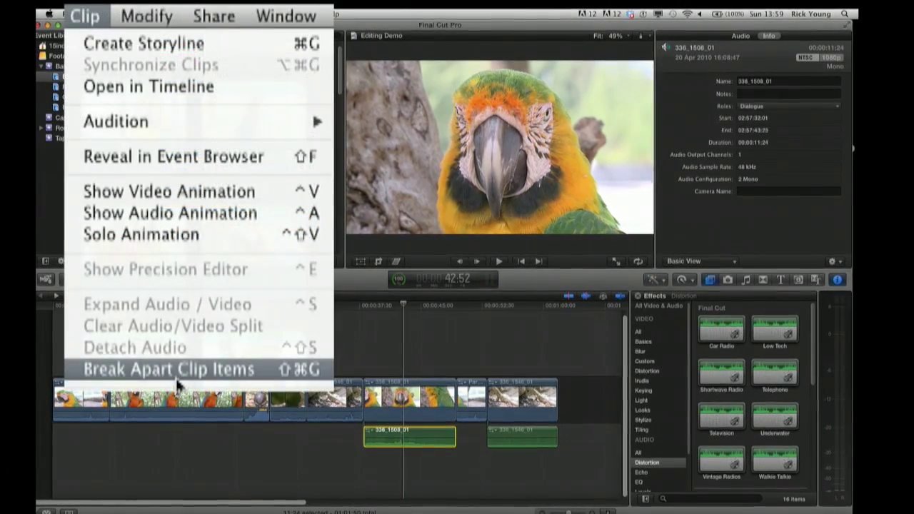
{"action": "left_click", "coordinate": [177, 380]}
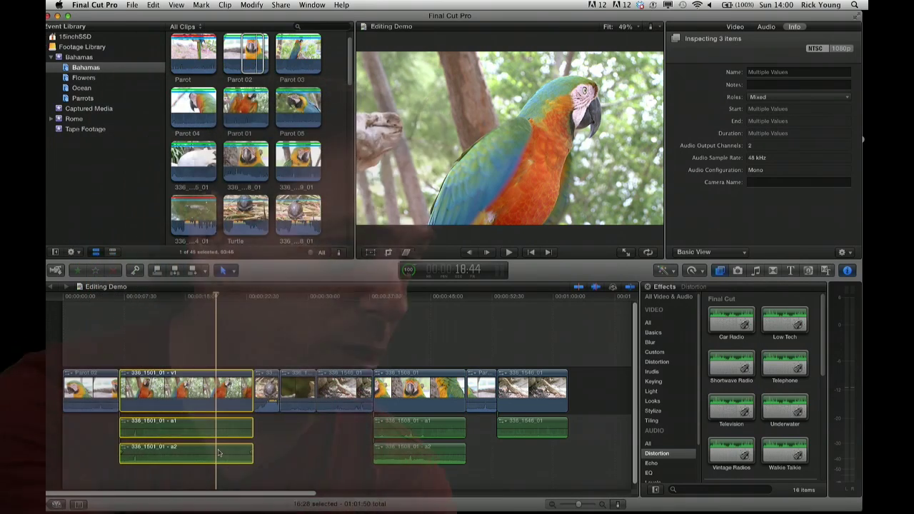
- Break apart the turtle clip and the two lizard clips after it into separate video and audio channel items
{"action": "left_click_drag", "start_coordinate": [255, 354], "coordinate": [321, 411]}
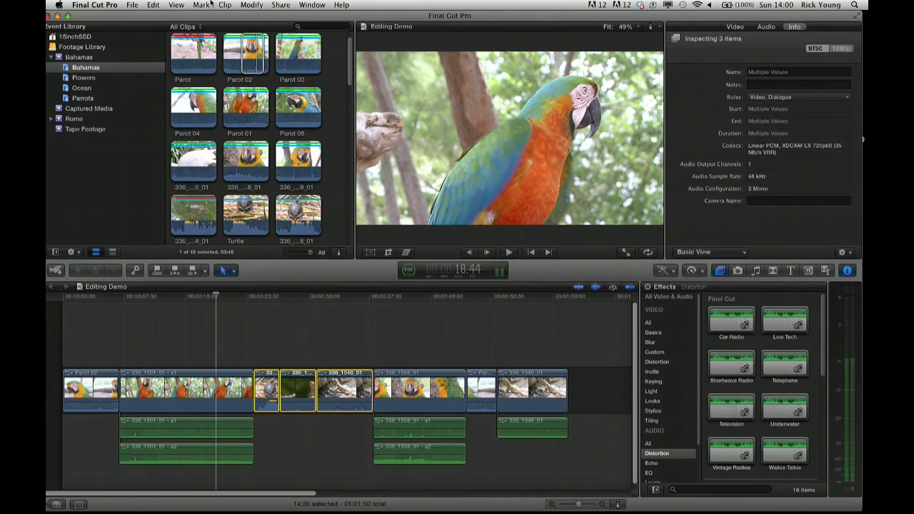
{"action": "left_click", "coordinate": [221, 5]}
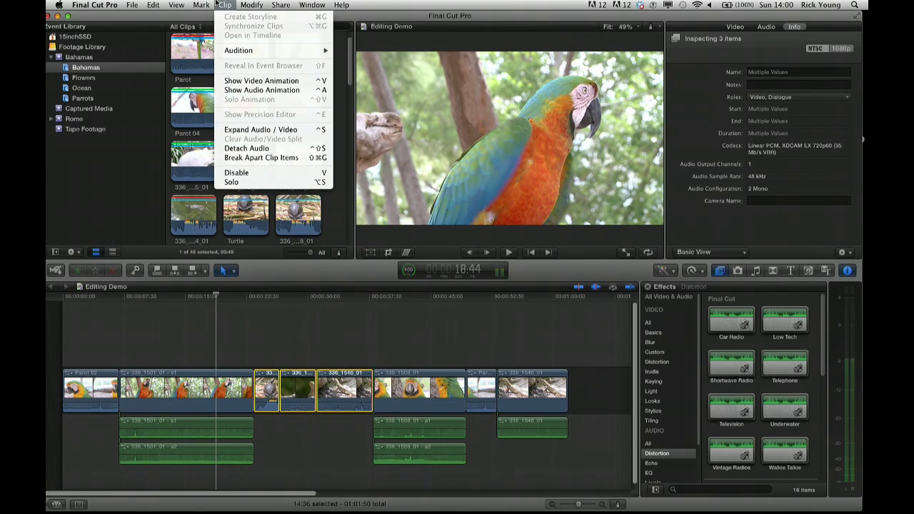
{"action": "left_click", "coordinate": [235, 158]}
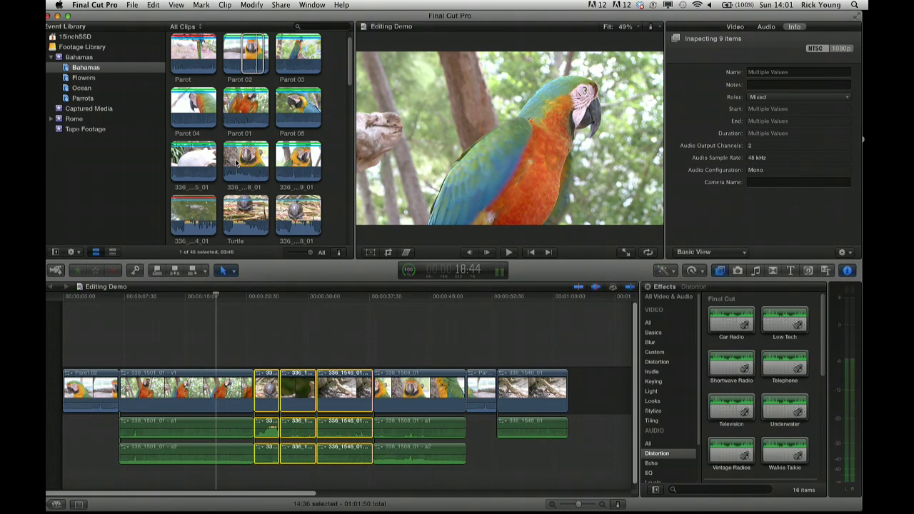
- Delete the second audio channel of the first 336_1546_01 lizard clip
{"action": "left_click", "coordinate": [346, 297]}
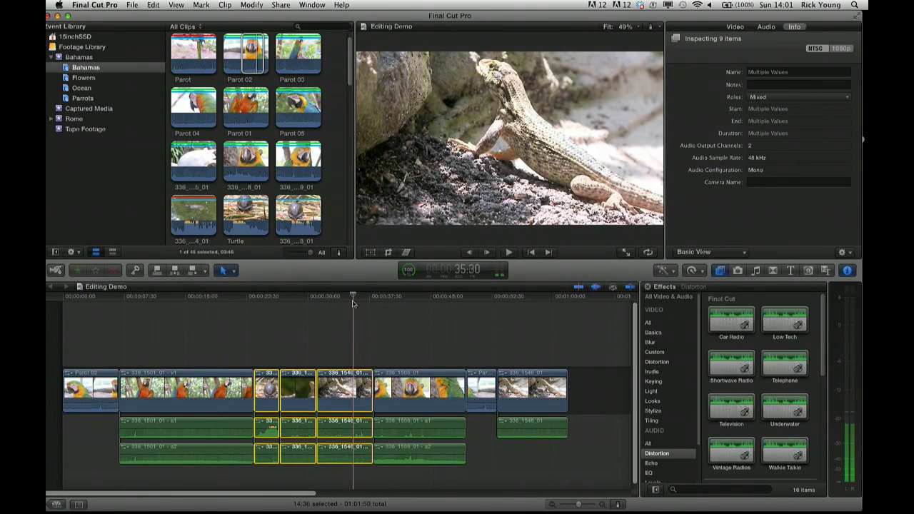
{"action": "left_click", "coordinate": [355, 477]}
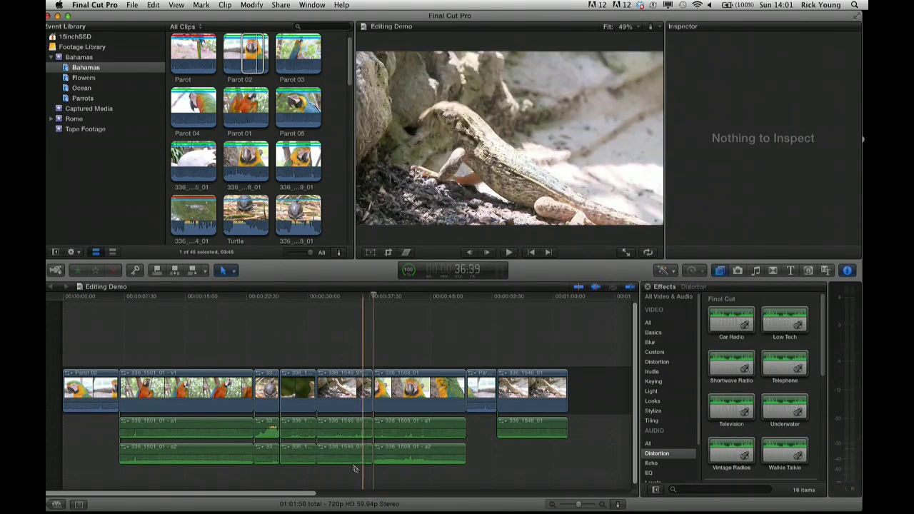
{"action": "left_click", "coordinate": [352, 456]}
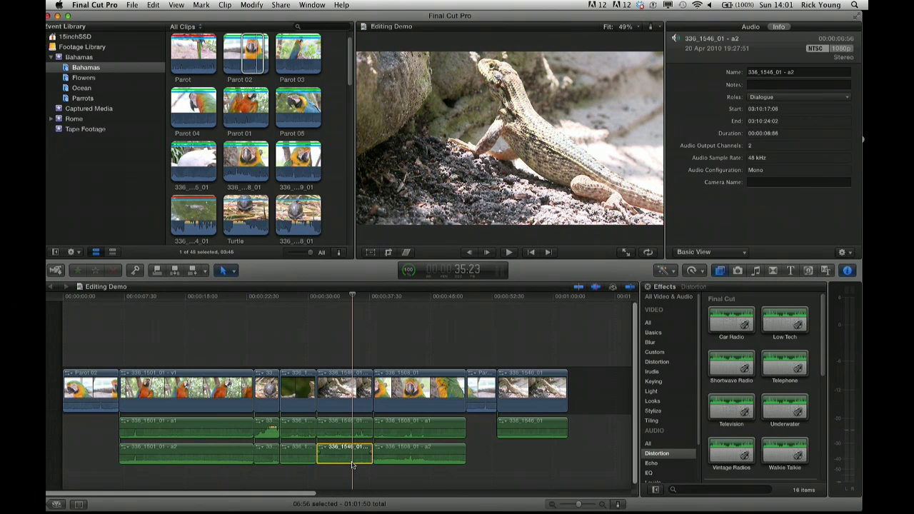
{"action": "key", "text": "Delete"}
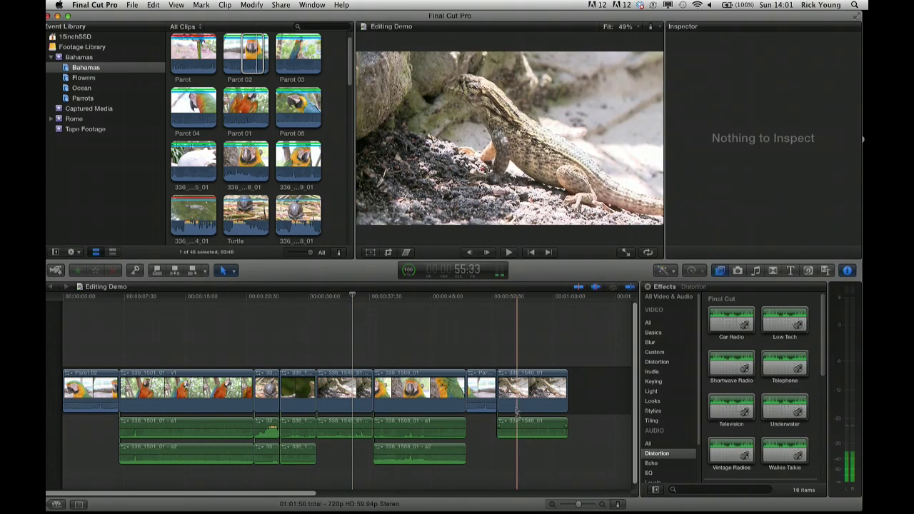
- Open the audio settings of the Parot 02 clip just before the final lizard clip to view its channel configuration
{"action": "left_click", "coordinate": [485, 389]}
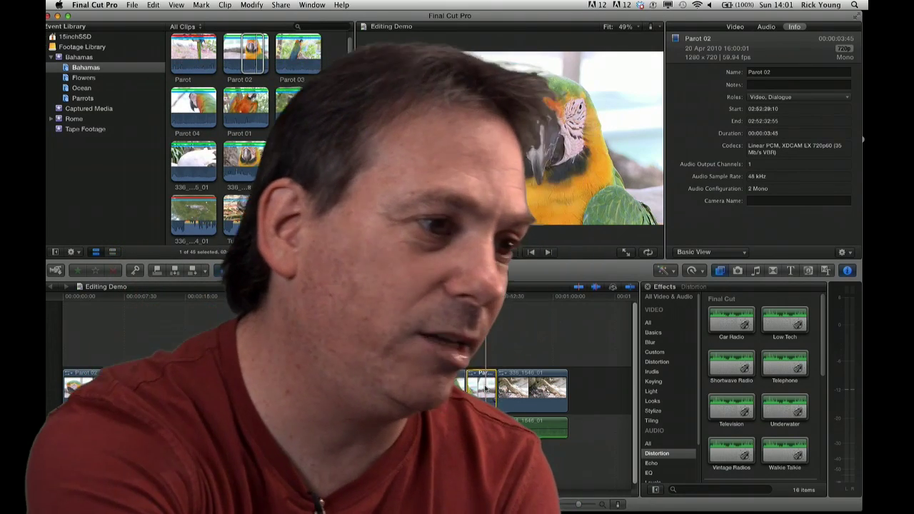
{"action": "left_click", "coordinate": [735, 26]}
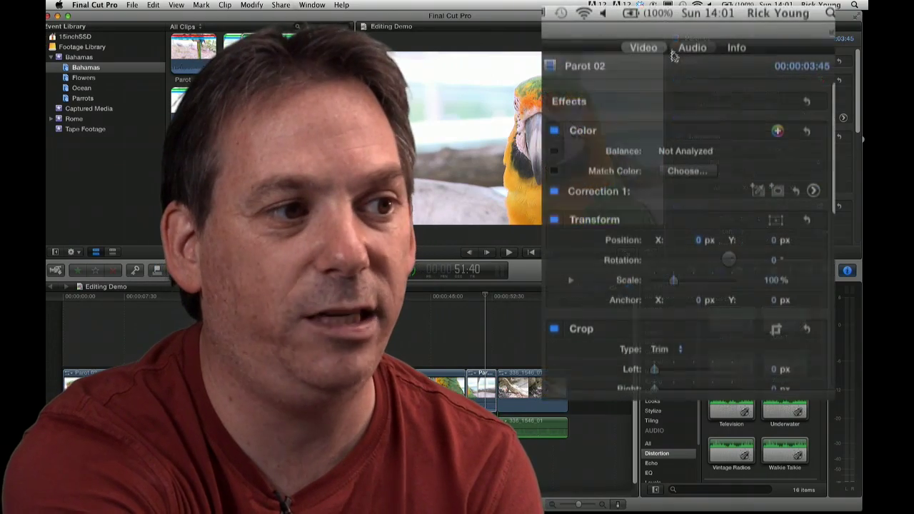
{"action": "left_click", "coordinate": [690, 50]}
{"action": "left_click", "coordinate": [738, 50]}
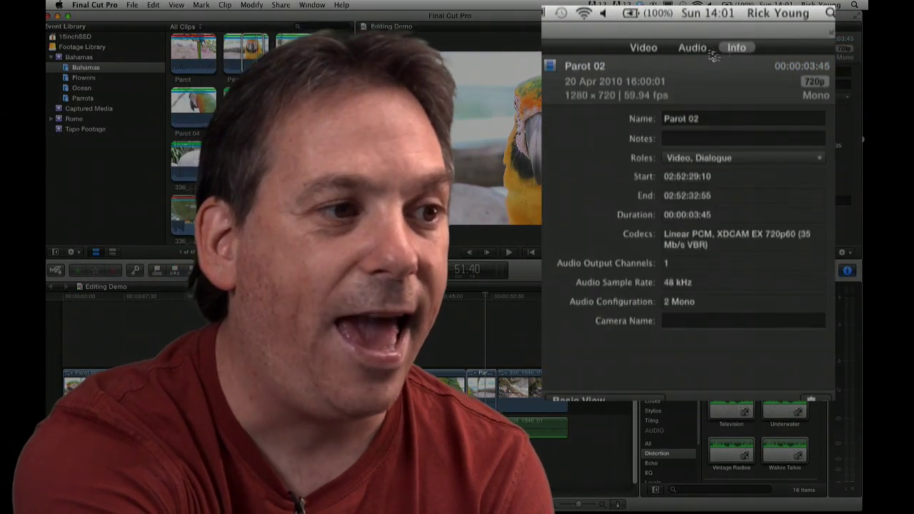
{"action": "left_click", "coordinate": [703, 51]}
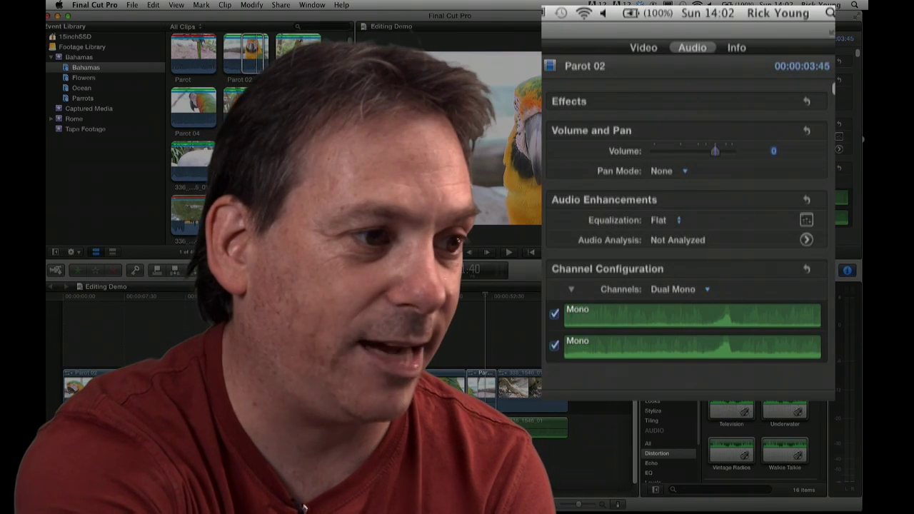
- Switch each of the Parot 02 clip's two mono channels off and back on
{"action": "left_click", "coordinate": [555, 346]}
{"action": "left_click", "coordinate": [555, 346]}
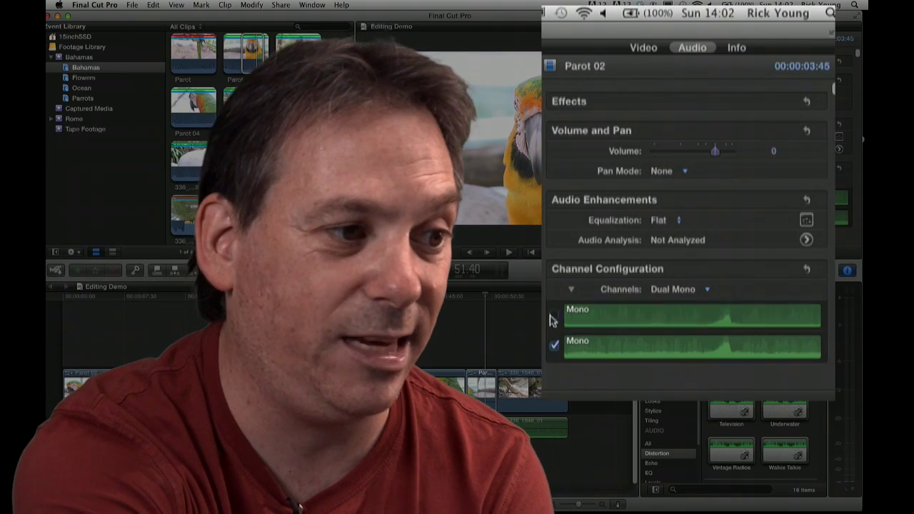
{"action": "left_click", "coordinate": [554, 316]}
{"action": "left_click", "coordinate": [554, 316]}
{"action": "left_click", "coordinate": [555, 316]}
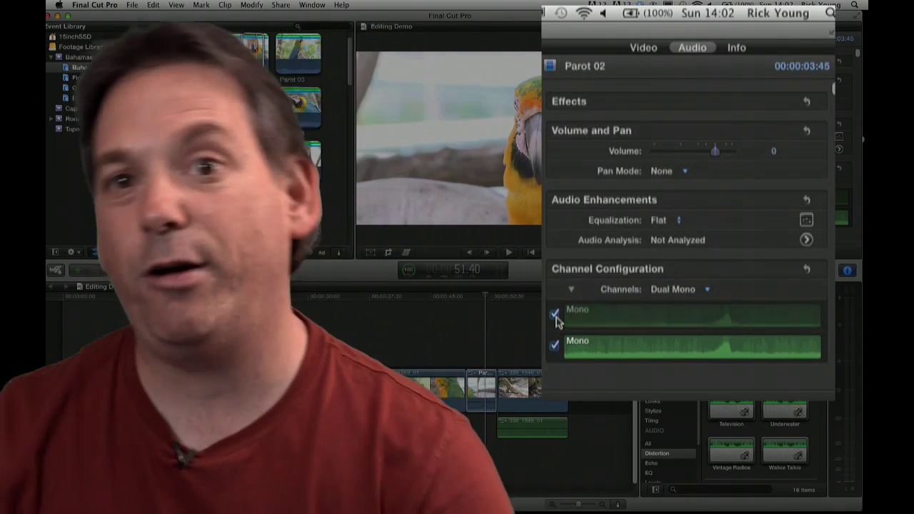
{"action": "left_click", "coordinate": [554, 316]}
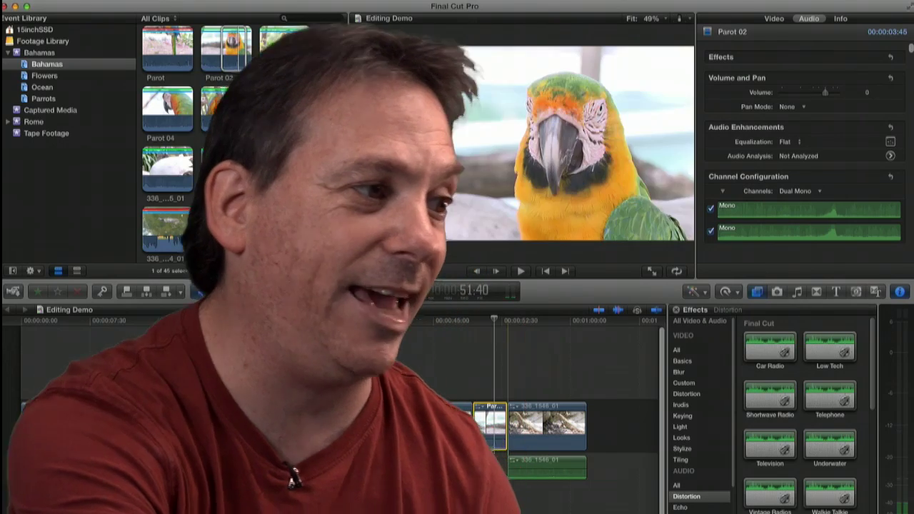
- Connect the Parot 01 clip above the primary storyline and move it to the very start of the timeline
{"action": "left_click", "coordinate": [220, 107]}
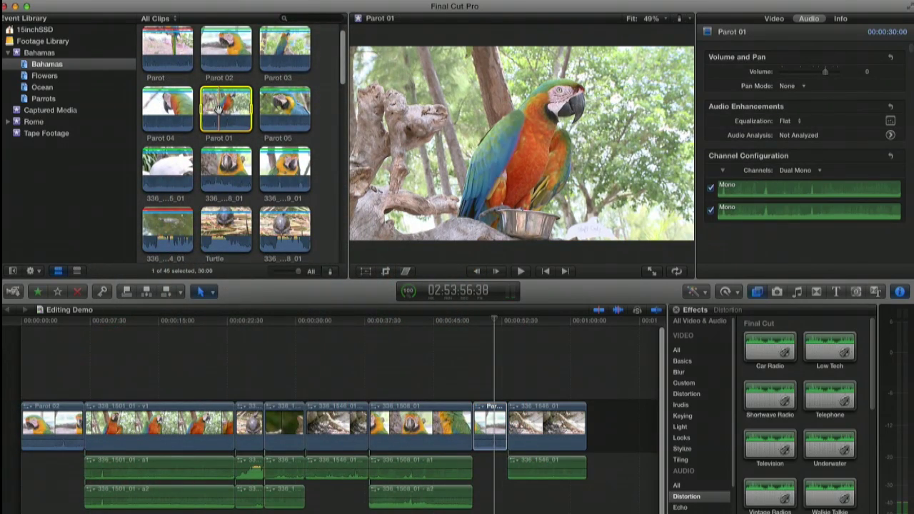
{"action": "key", "text": "q"}
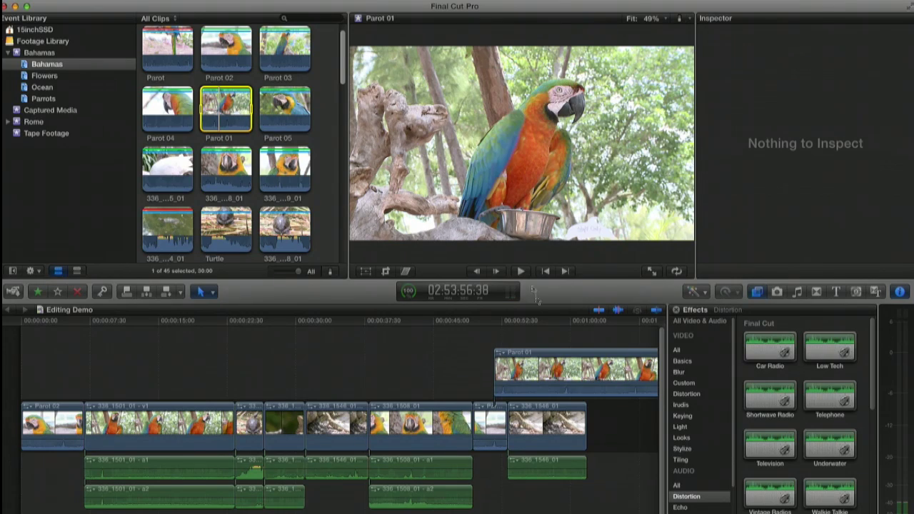
{"action": "left_click_drag", "start_coordinate": [586, 368], "coordinate": [114, 368]}
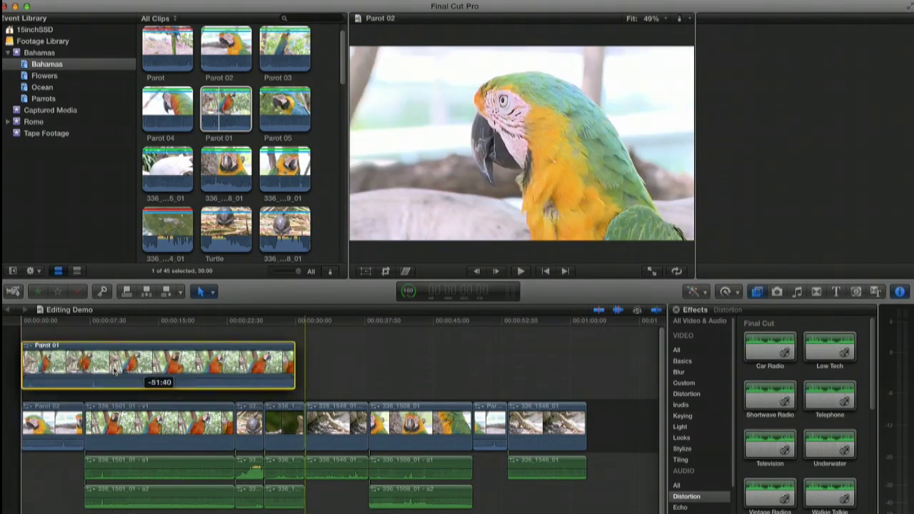
- Cut the connected Parot 01 clip at about 10 seconds and delete the part after the cut
{"action": "key", "text": "b"}
{"action": "left_click", "coordinate": [116, 368]}
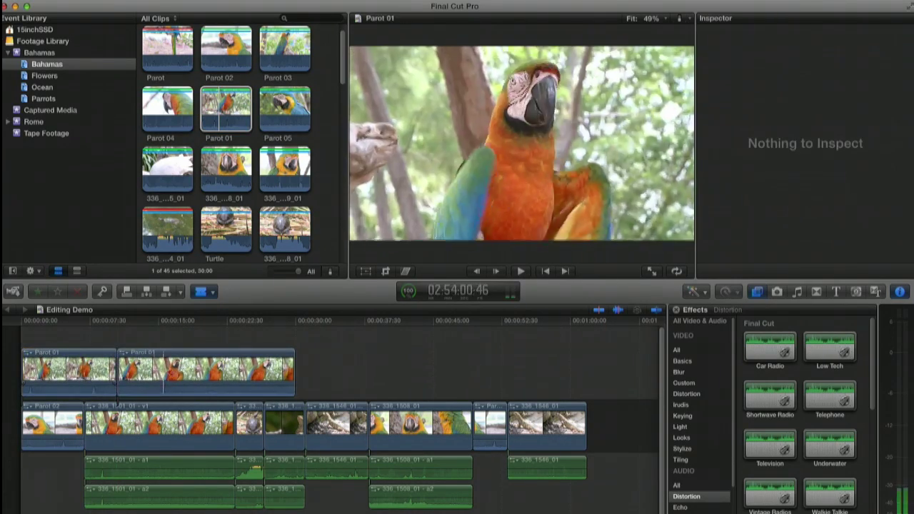
{"action": "key", "text": "a"}
{"action": "left_click", "coordinate": [169, 375]}
{"action": "key", "text": "Delete"}
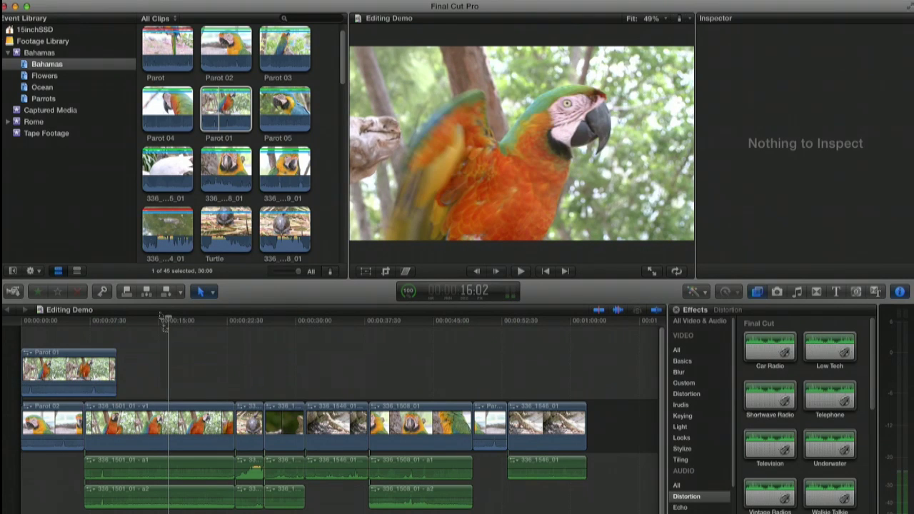
- Add the three consecutive Bahamas bird clips beginning with 336_1505_01 as connected clips directly after Parot 01
{"action": "left_click", "coordinate": [177, 164]}
{"action": "key", "text": "shift+Right"}
{"action": "key", "text": "shift+Right"}
{"action": "left_click_drag", "start_coordinate": [161, 166], "coordinate": [124, 378]}
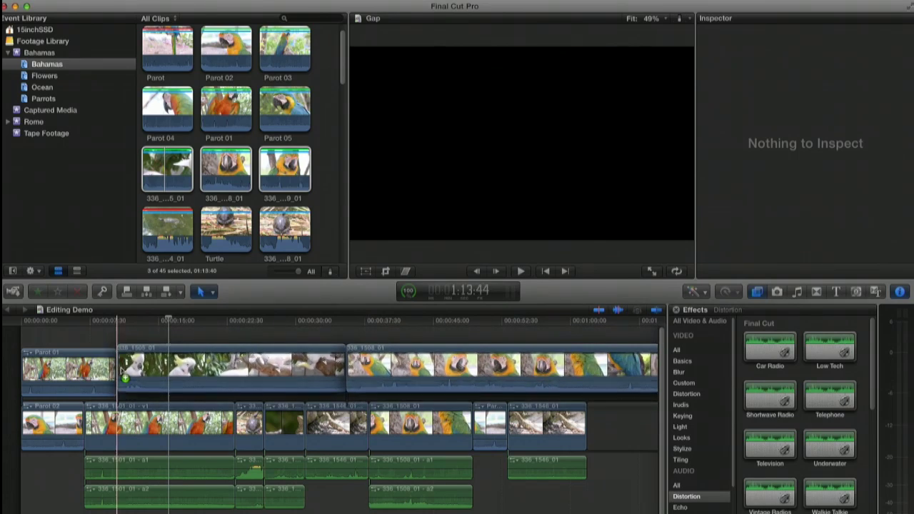
- Cut the connected 336_1508_01 clip at about 51 seconds and delete everything after the cut in that row
{"action": "key", "text": "space"}
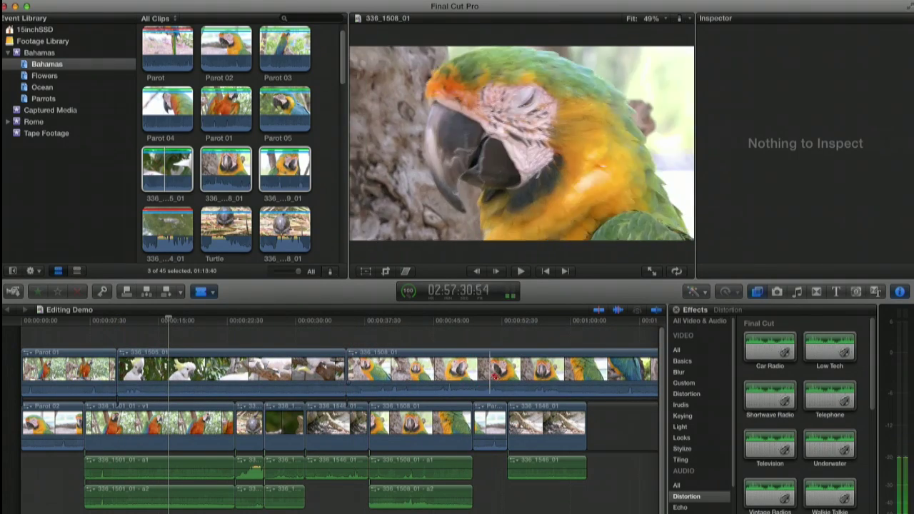
{"action": "left_click", "coordinate": [567, 375]}
{"action": "key", "text": "Delete"}
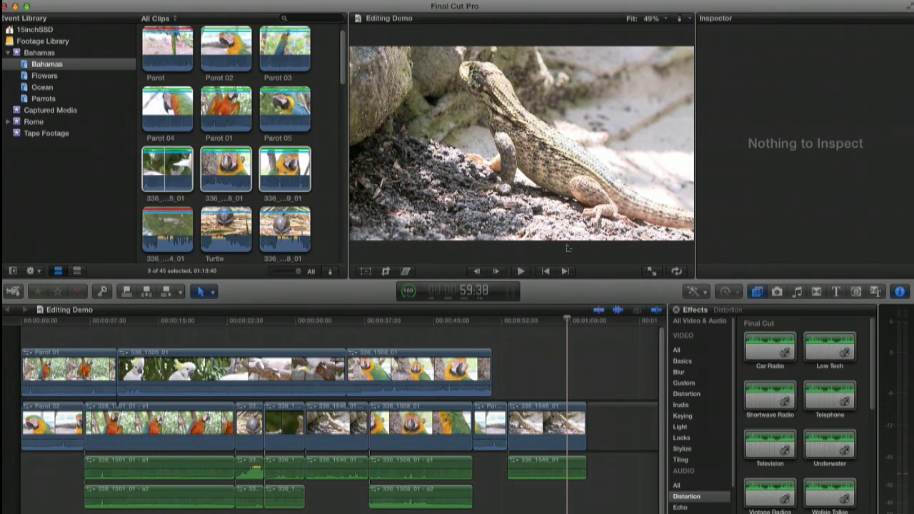
- Combine the three connected clips into a secondary storyline and move the whole storyline to start at about 20 seconds
{"action": "left_click_drag", "start_coordinate": [92, 336], "coordinate": [378, 382]}
{"action": "key", "text": "super+4"}
{"action": "left_click", "coordinate": [207, 8]}
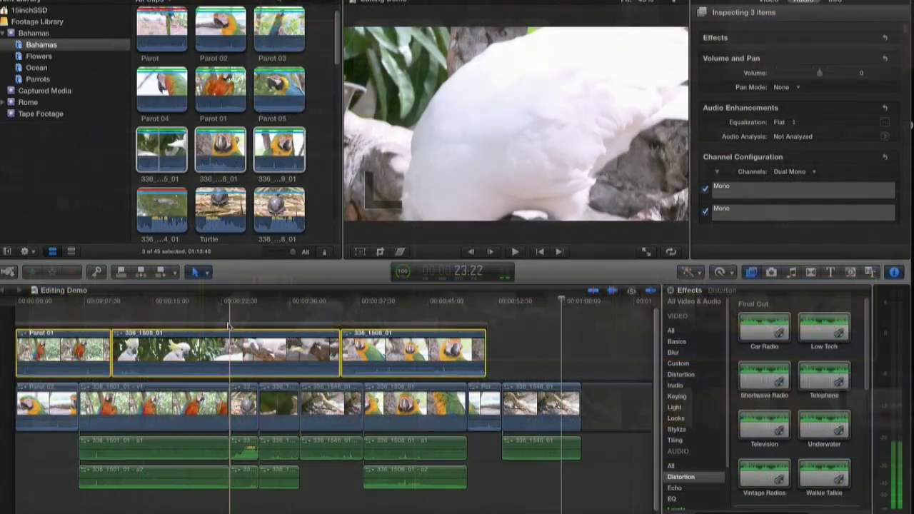
{"action": "left_click_drag", "start_coordinate": [492, 267], "coordinate": [628, 267]}
{"action": "mouse_move", "coordinate": [365, 324]}
{"action": "left_mouse_down"}
{"action": "mouse_move", "coordinate": [449, 324]}
{"action": "mouse_move", "coordinate": [365, 321]}
{"action": "left_mouse_up"}
{"action": "mouse_move", "coordinate": [450, 336]}
{"action": "left_mouse_down"}
{"action": "mouse_move", "coordinate": [376, 337]}
{"action": "mouse_move", "coordinate": [458, 338]}
{"action": "left_mouse_up"}
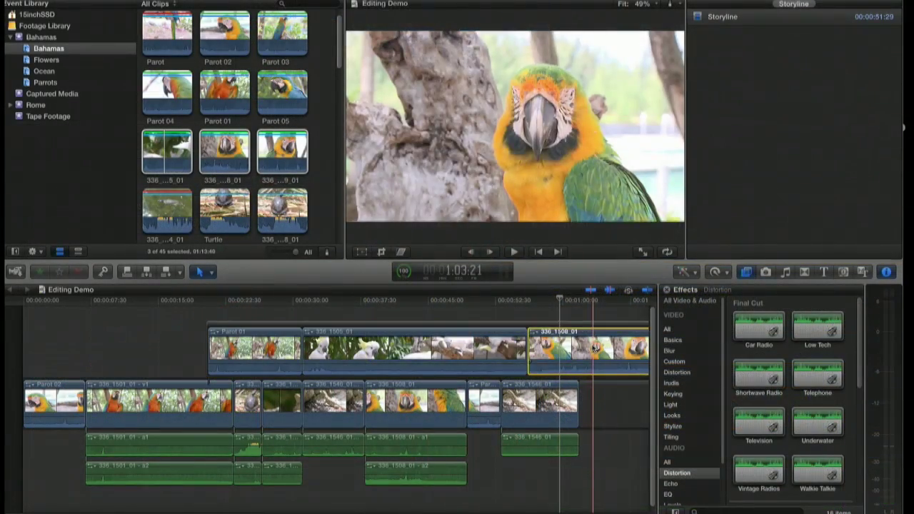
- Move 336_1508_01 ahead of 336_1505_01 in the secondary storyline and shorten its end
{"action": "left_click_drag", "start_coordinate": [598, 341], "coordinate": [360, 345]}
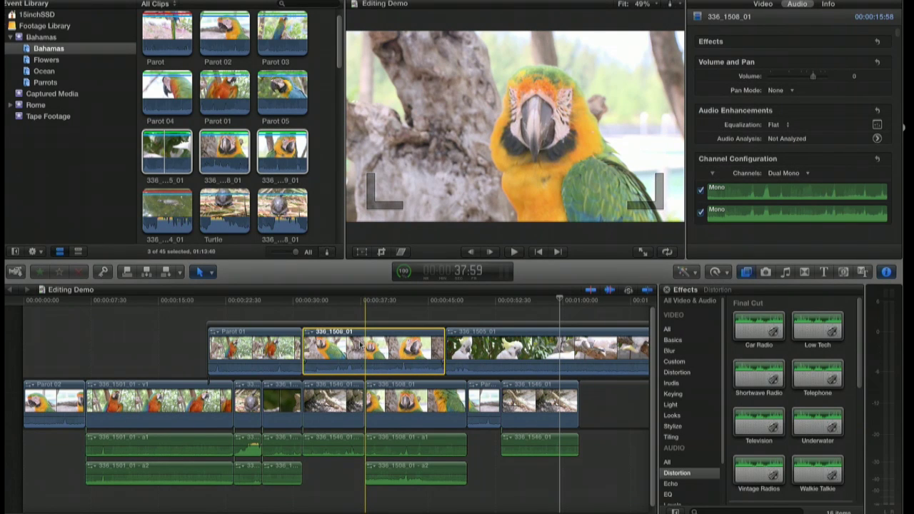
{"action": "left_click_drag", "start_coordinate": [579, 350], "coordinate": [526, 361]}
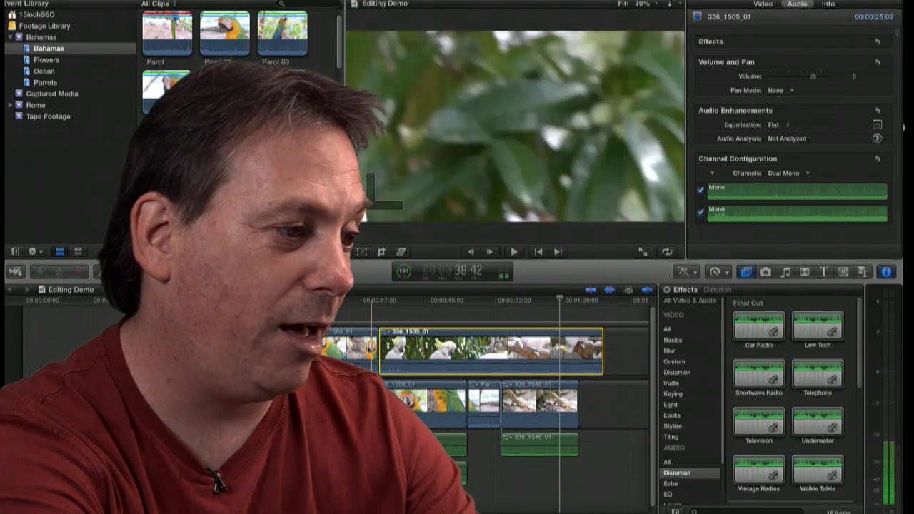
- Pull all three clips out of the secondary storyline as separate connected clips and delete the empty storyline left behind
{"action": "left_click", "coordinate": [353, 357], "text": "super"}
{"action": "left_click", "coordinate": [256, 356], "text": "super"}
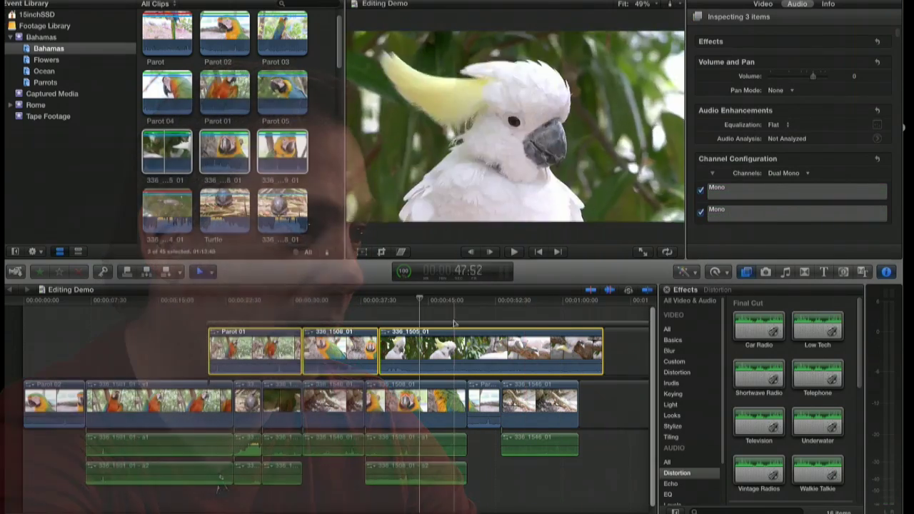
{"action": "left_click_drag", "start_coordinate": [482, 361], "coordinate": [463, 318]}
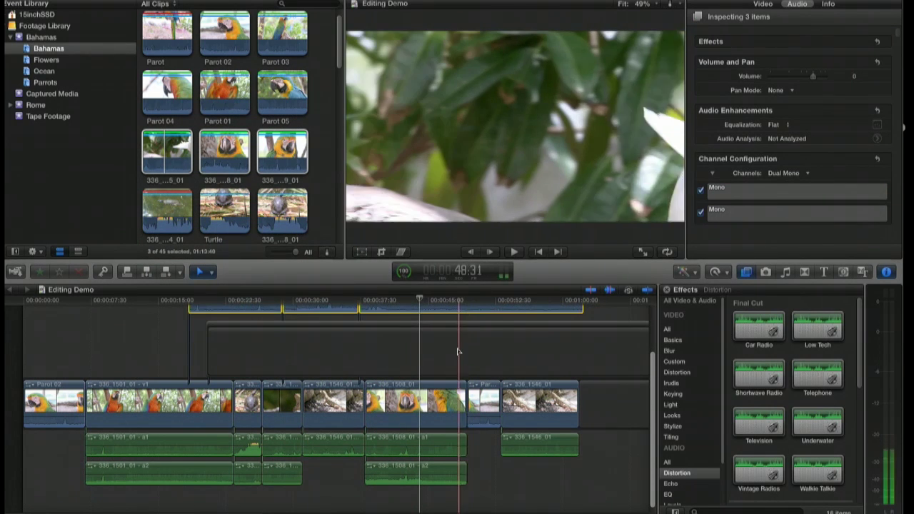
{"action": "left_click", "coordinate": [458, 351]}
{"action": "key", "text": "Delete"}
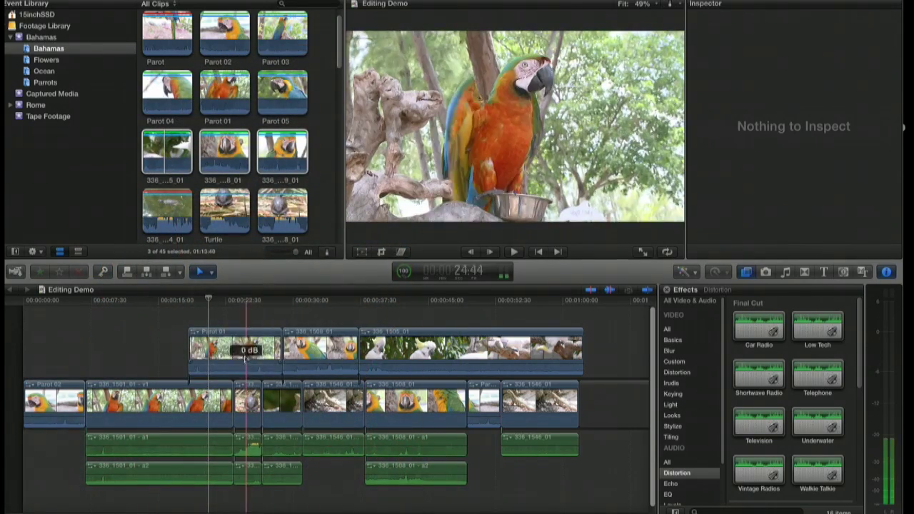
- Move the connected Parot 01, 336_1508_01 and 336_1505_01 clips one by one about 10 seconds earlier
{"action": "left_click_drag", "start_coordinate": [246, 357], "coordinate": [158, 356]}
{"action": "left_click_drag", "start_coordinate": [349, 350], "coordinate": [262, 350]}
{"action": "left_click_drag", "start_coordinate": [413, 350], "coordinate": [326, 350]}
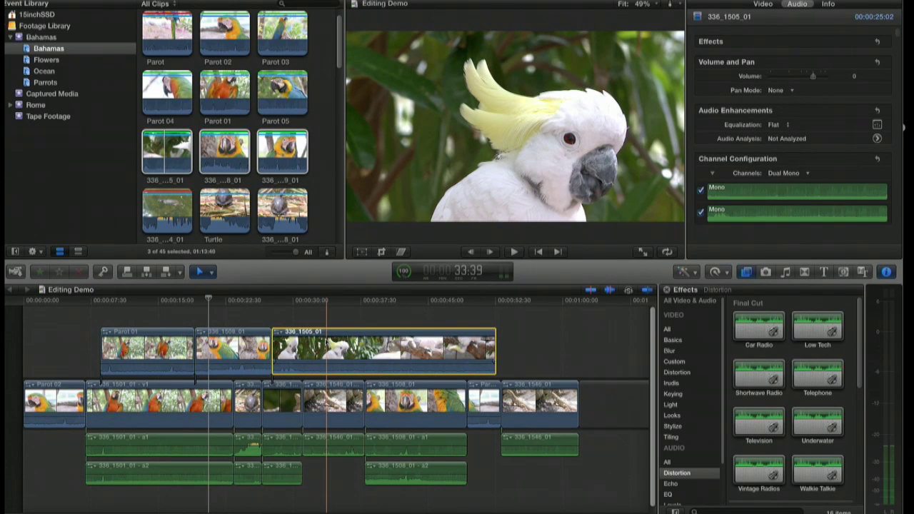
- Create a secondary storyline again from the connected Parot 01, 336_1508_01 and 336_1505_01 clips
{"action": "left_click_drag", "start_coordinate": [158, 320], "coordinate": [275, 336]}
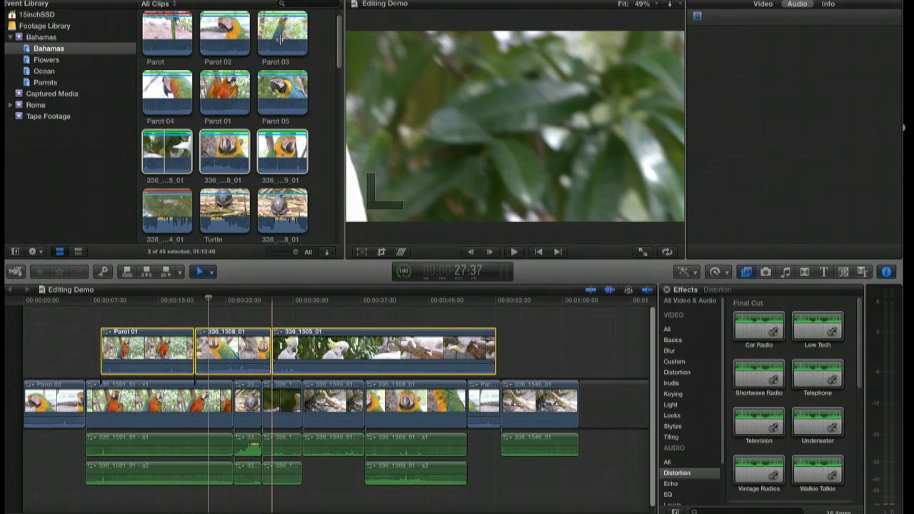
{"action": "left_click", "coordinate": [207, 0]}
{"action": "left_click", "coordinate": [214, 0]}
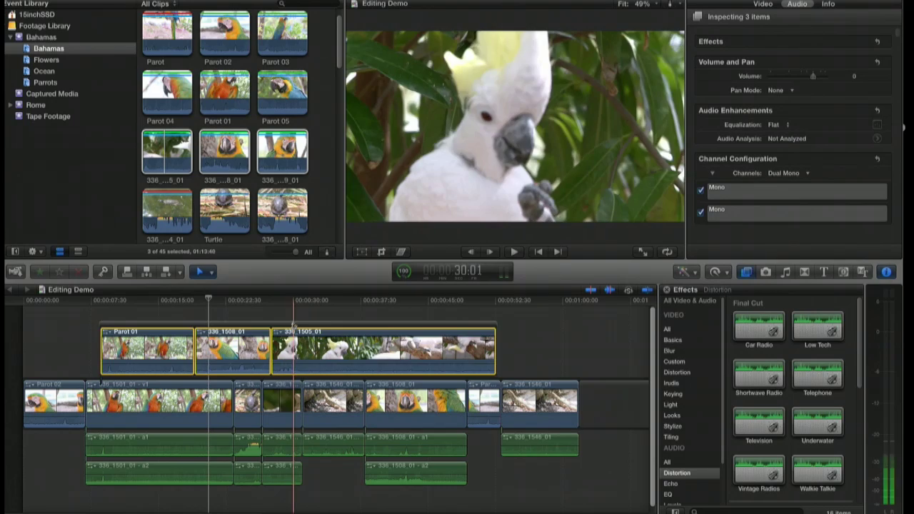
- Shift the three clips later inside their storyline and delete the gap this opens before Parot 01
{"action": "left_click_drag", "start_coordinate": [292, 330], "coordinate": [432, 330]}
{"action": "left_click", "coordinate": [211, 347]}
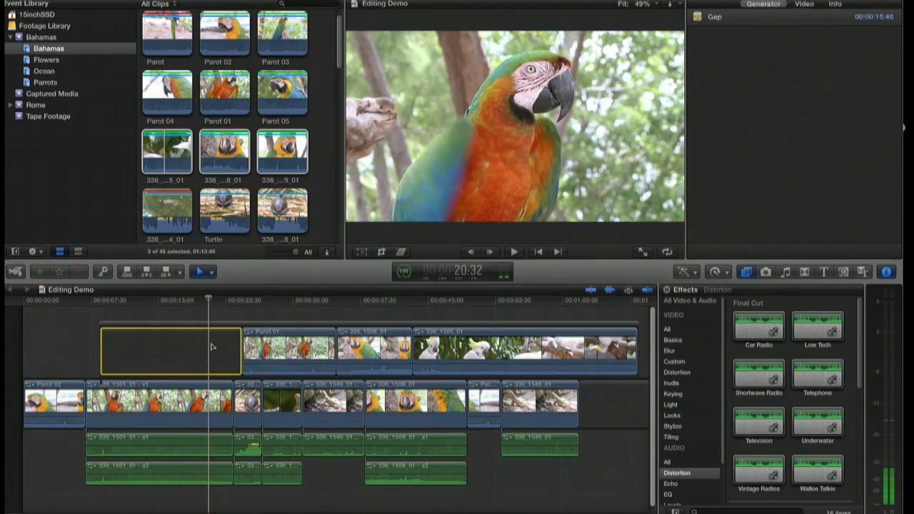
{"action": "key", "text": "Delete"}
- Move the whole secondary storyline later so it starts at about 16 seconds
{"action": "left_click_drag", "start_coordinate": [261, 331], "coordinate": [325, 327]}
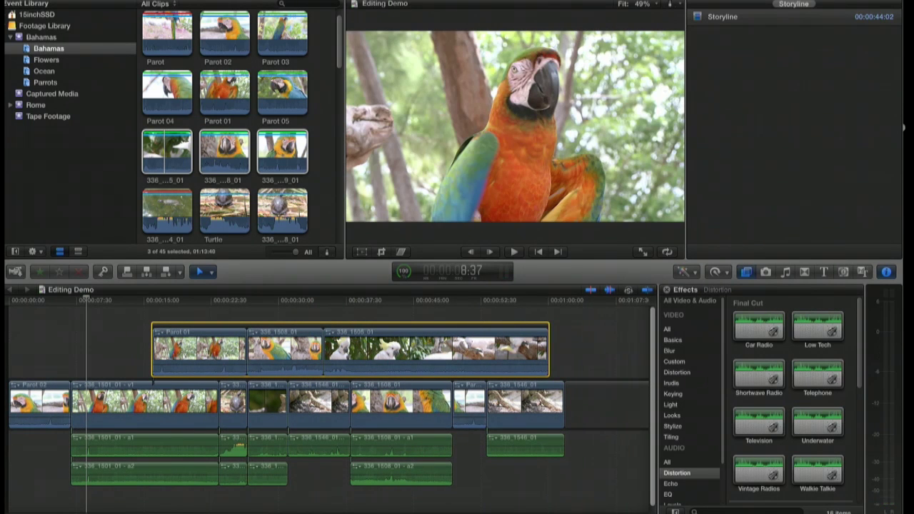
- Set the timeline's clip appearance to compact name-only bars without thumbnails or waveforms
{"action": "left_click", "coordinate": [633, 512]}
{"action": "left_click", "coordinate": [692, 458]}
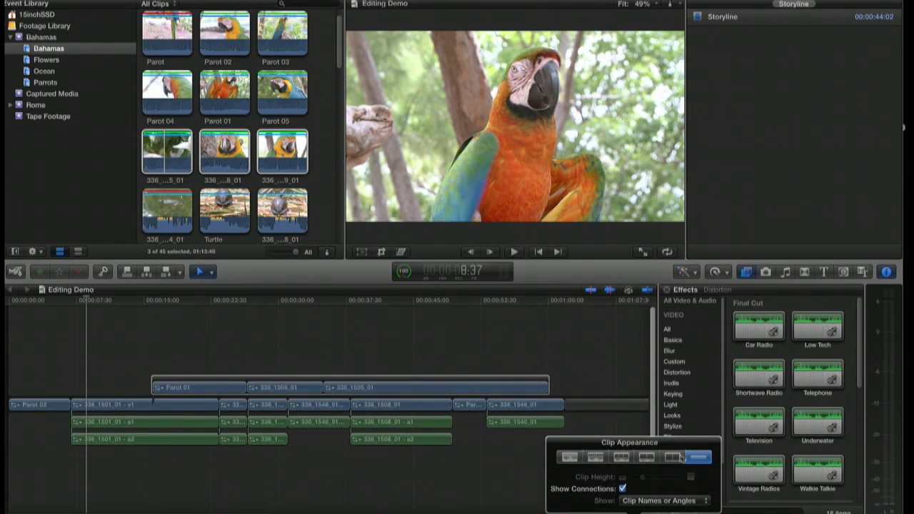
{"action": "left_click", "coordinate": [614, 414]}
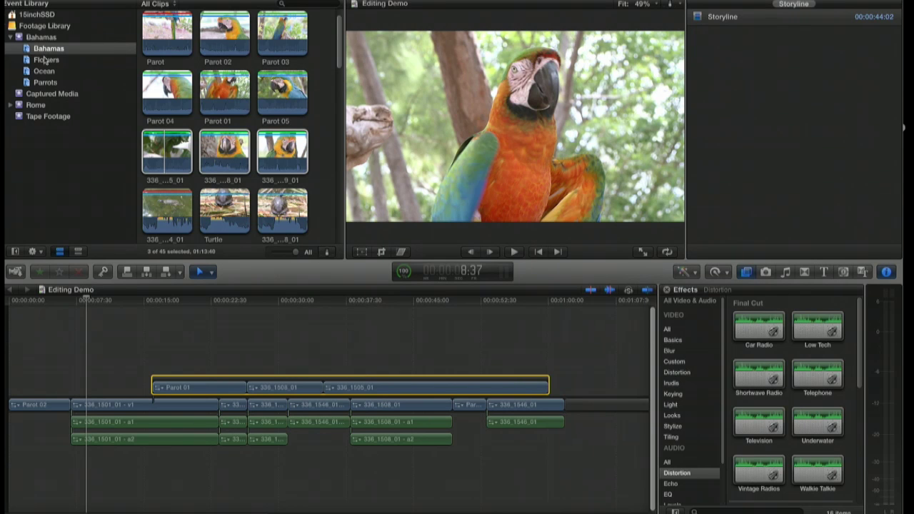
- Add all three clips from the Flowers event as connected clips above the secondary storyline
{"action": "left_click", "coordinate": [45, 61]}
{"action": "left_click", "coordinate": [162, 56]}
{"action": "key", "text": "super+a"}
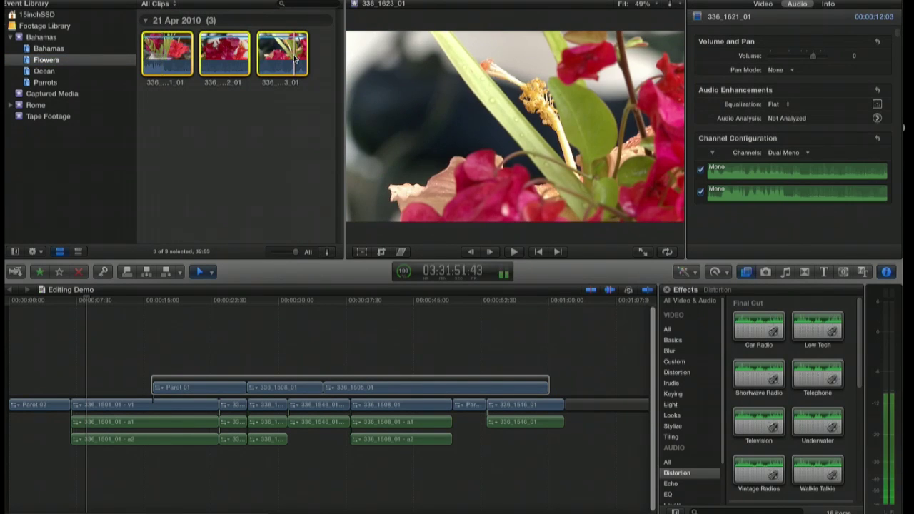
{"action": "left_click_drag", "start_coordinate": [229, 260], "coordinate": [198, 359]}
- Space out the flower clips by moving 336_1623_01 and 336_1622_01 later, leaving gaps between all three
{"action": "left_click_drag", "start_coordinate": [442, 361], "coordinate": [481, 361]}
{"action": "left_click_drag", "start_coordinate": [374, 360], "coordinate": [402, 361]}
{"action": "left_click", "coordinate": [389, 333]}
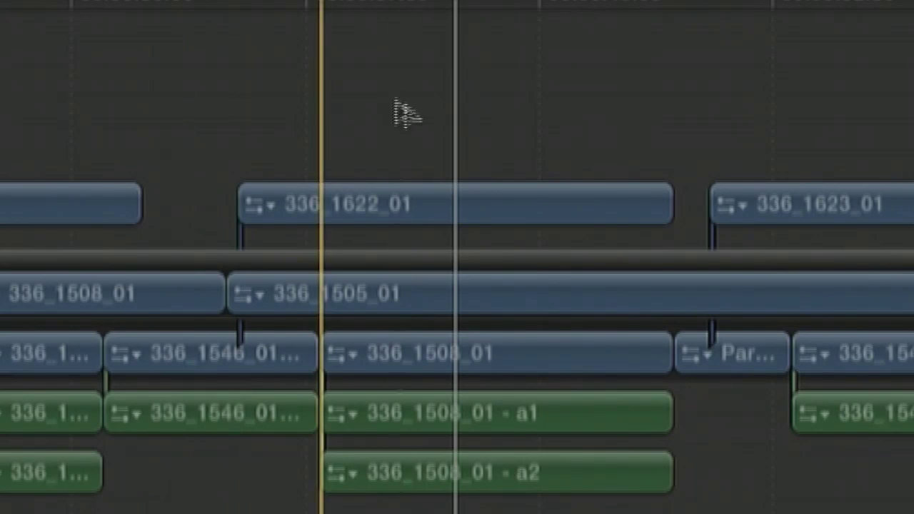
- Butt the three flower clips end to end and combine them into a new secondary storyline above the existing one
{"action": "left_click", "coordinate": [414, 203]}
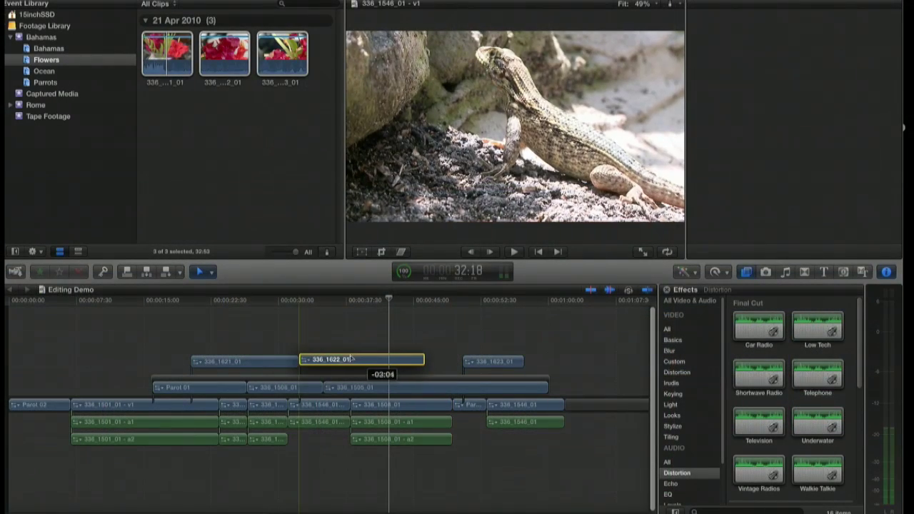
{"action": "left_click_drag", "start_coordinate": [483, 361], "coordinate": [444, 361]}
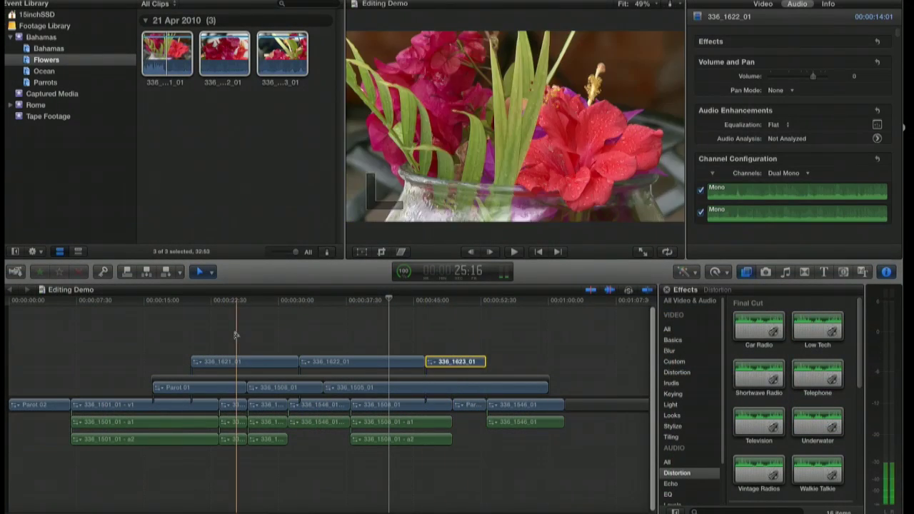
{"action": "left_click_drag", "start_coordinate": [232, 332], "coordinate": [432, 366]}
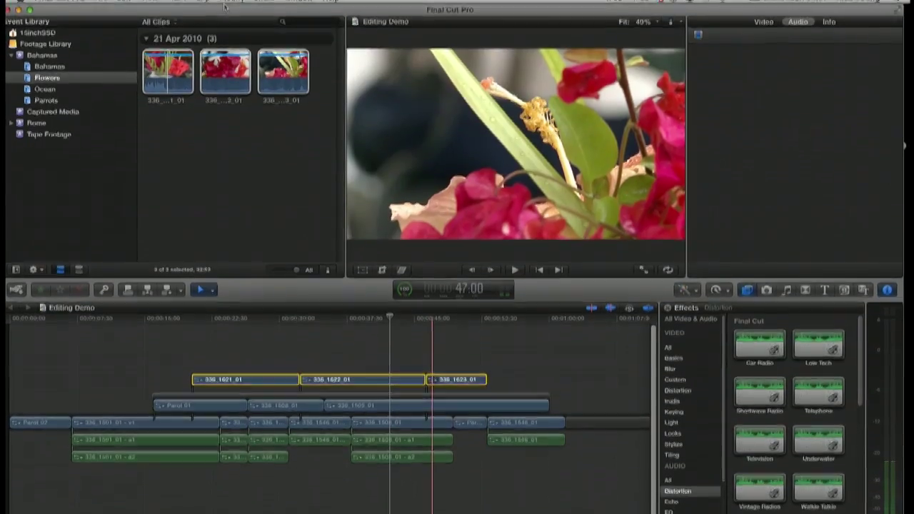
{"action": "left_click", "coordinate": [177, 7]}
{"action": "mouse_move", "coordinate": [204, 7]}
{"action": "left_click", "coordinate": [230, 22]}
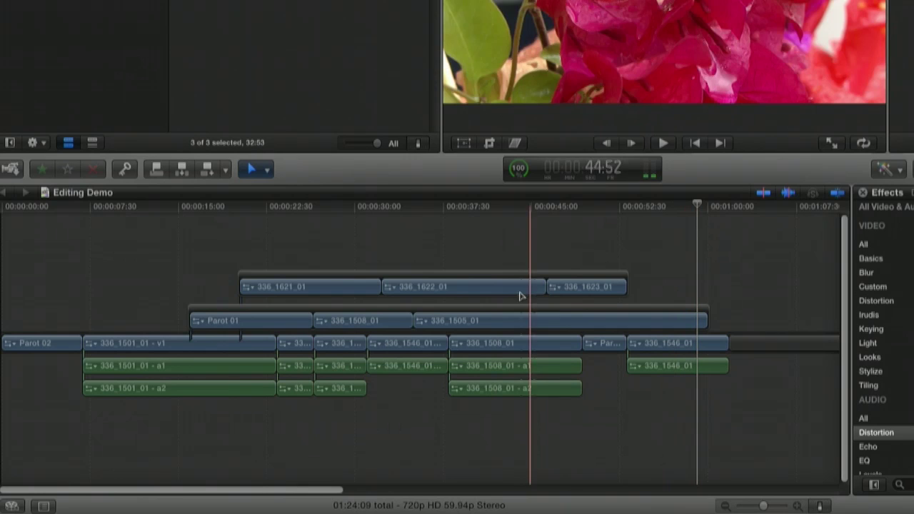
- Reposition both secondary storylines, ending with the flower storyline starting at about 22 seconds and the lower one at about 11 seconds
{"action": "left_click_drag", "start_coordinate": [514, 278], "coordinate": [356, 278]}
{"action": "left_click_drag", "start_coordinate": [481, 319], "coordinate": [581, 315]}
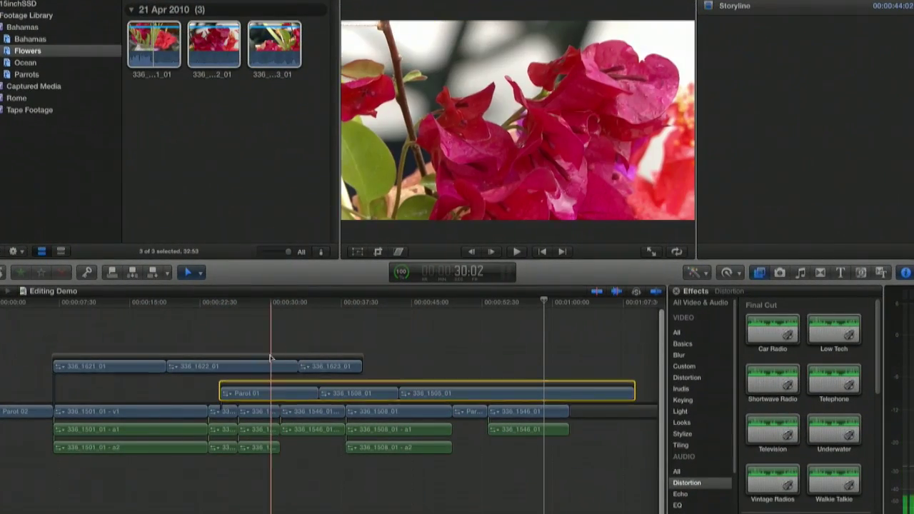
{"action": "left_click_drag", "start_coordinate": [270, 357], "coordinate": [406, 360]}
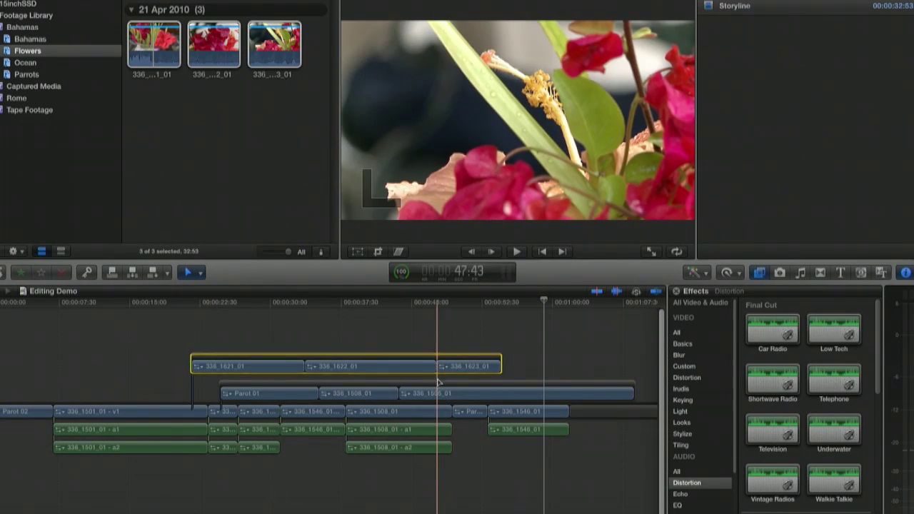
{"action": "left_click", "coordinate": [438, 382]}
{"action": "left_click", "coordinate": [399, 385]}
{"action": "left_click_drag", "start_coordinate": [399, 385], "coordinate": [272, 383]}
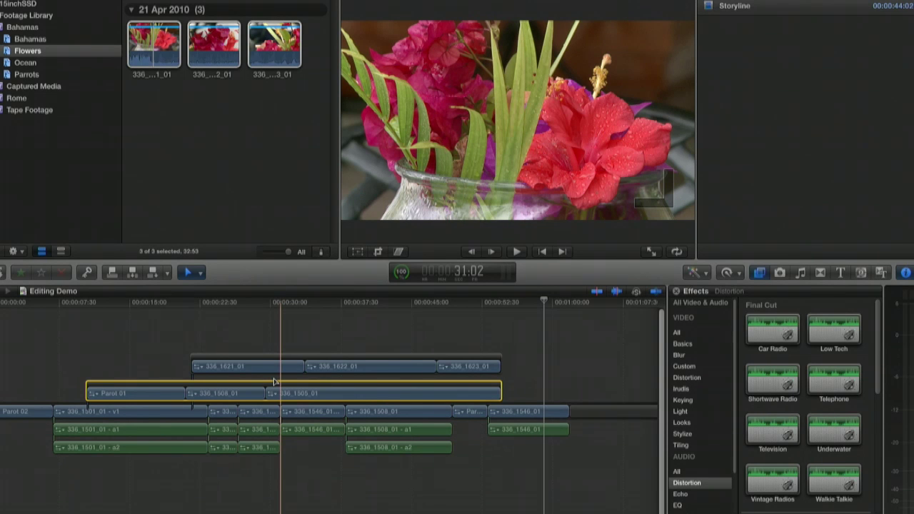
- Delete both secondary storylines, leaving only the primary storyline and its attached audio
{"action": "left_click_drag", "start_coordinate": [175, 325], "coordinate": [465, 401]}
{"action": "key", "text": "Delete"}
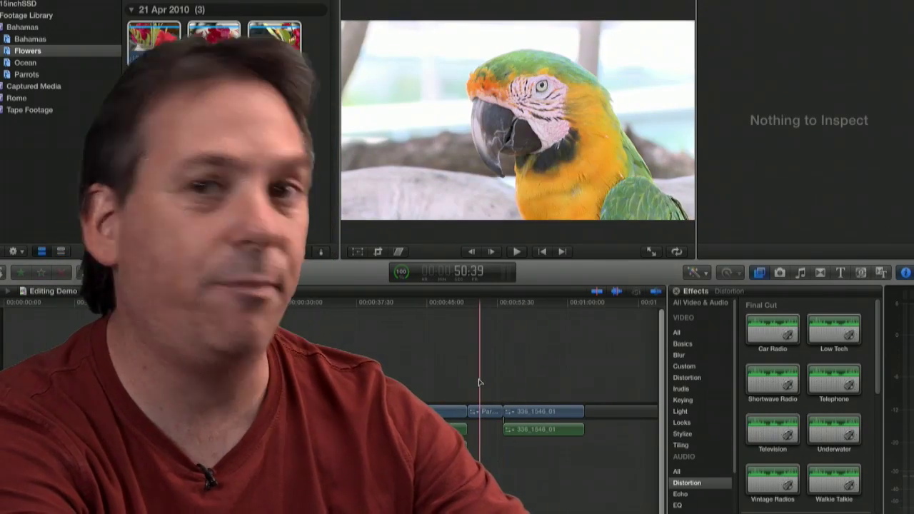
{"action": "left_click", "coordinate": [479, 383]}
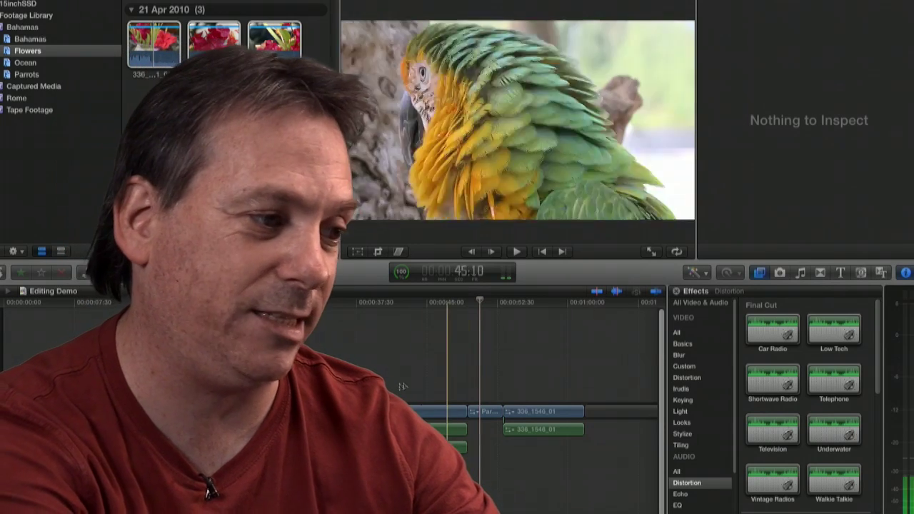
- Cut clip 336_1508_01 with its a1 and a2 audio and insert it at 23:22, directly behind 336_1501_01
{"action": "left_click_drag", "start_coordinate": [400, 385], "coordinate": [403, 454]}
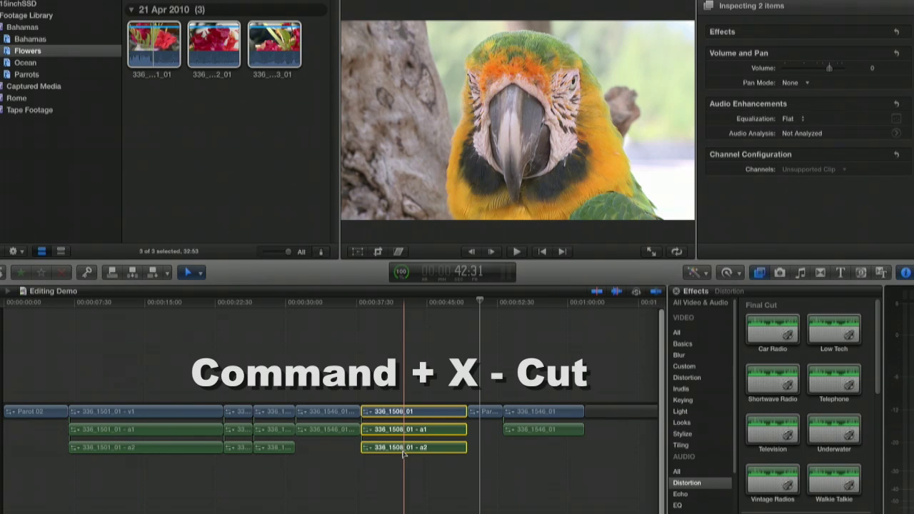
{"action": "key", "text": "super+x"}
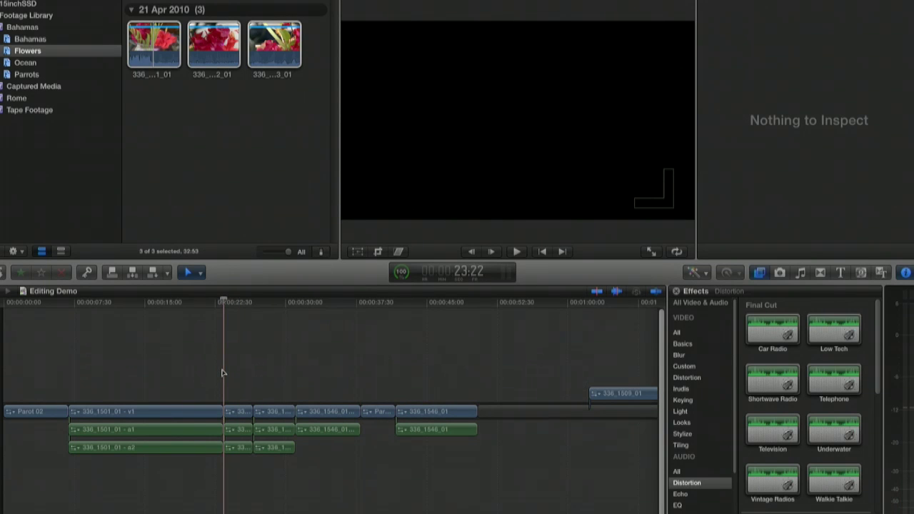
{"action": "key", "text": "super+v"}
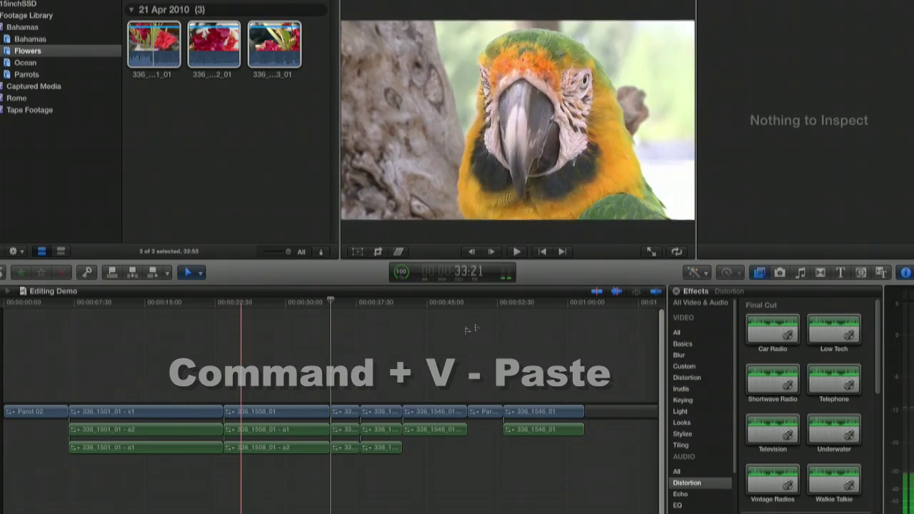
- Copy the last 336_1546_01 clip with its audio and insert the copy in the primary storyline at about 38 seconds
{"action": "left_click", "coordinate": [538, 411]}
{"action": "left_click", "coordinate": [538, 429]}
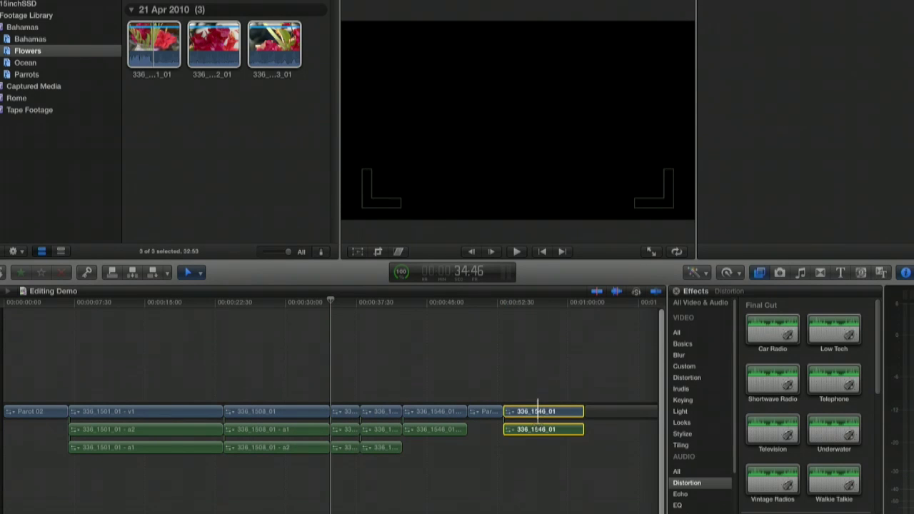
{"action": "key", "text": "super+c"}
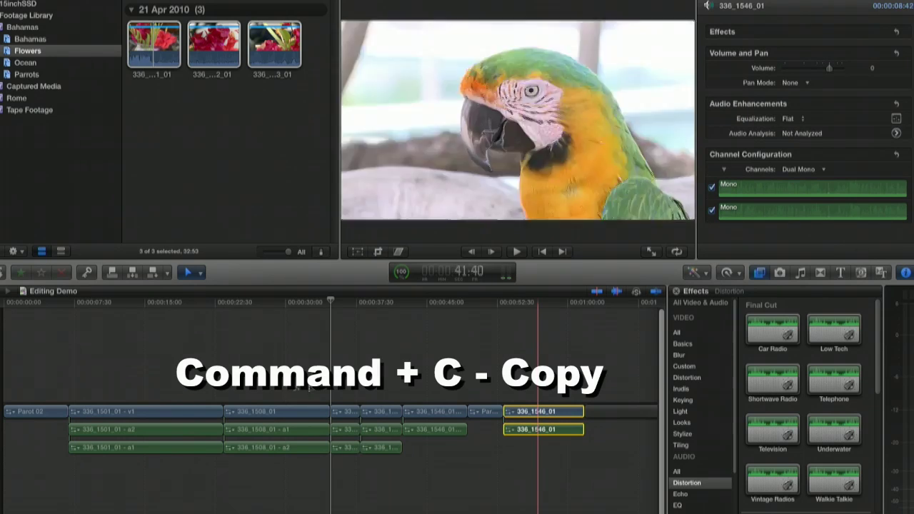
{"action": "key", "text": "super+v"}
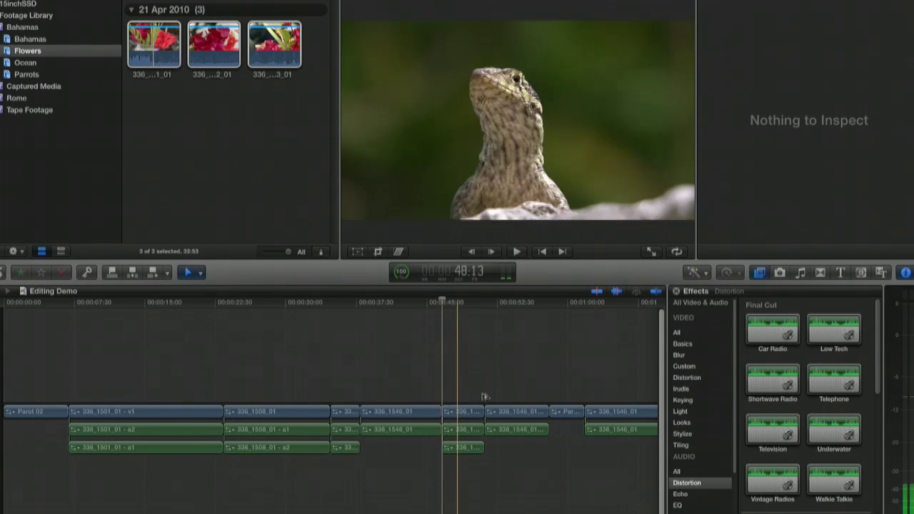
- Copy the 336_1546_01 clip at about 51 seconds and paste it as a connected clip above 336_1501_01 at 12:20
{"action": "left_click", "coordinate": [505, 412]}
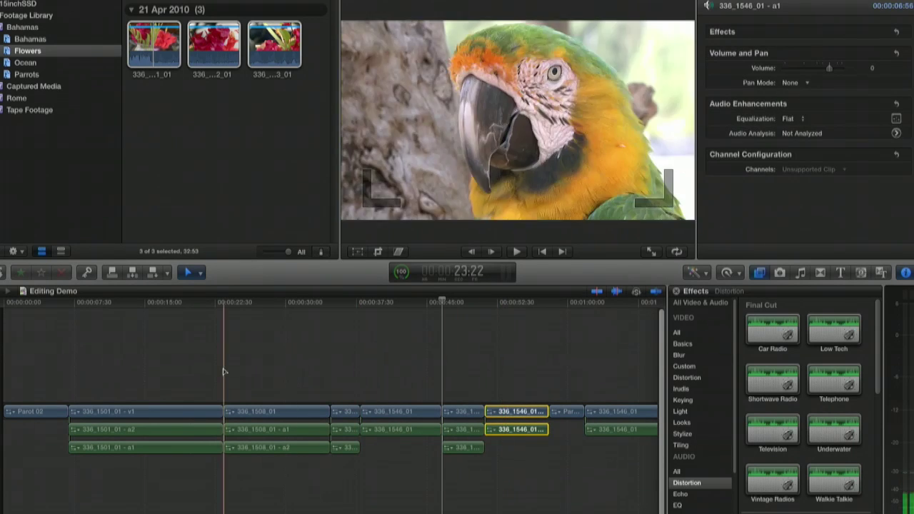
{"action": "left_click", "coordinate": [120, 326]}
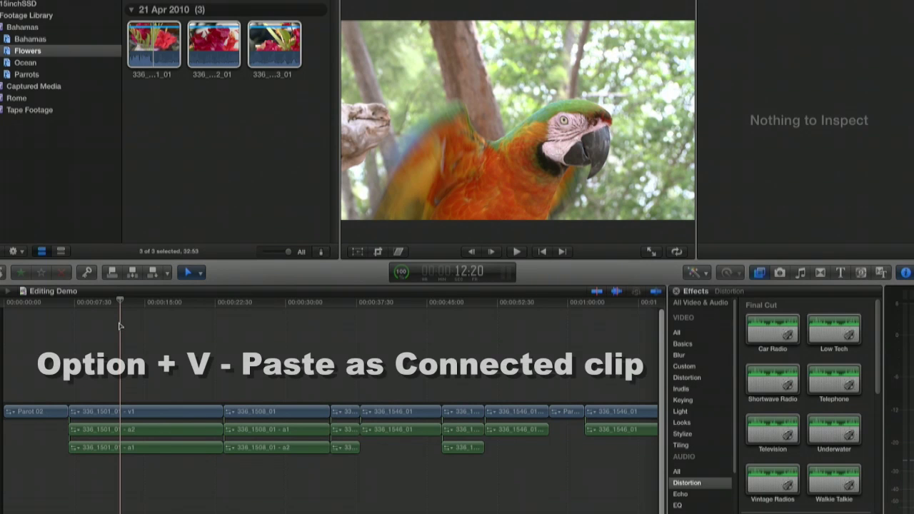
{"action": "key", "text": "alt+v"}
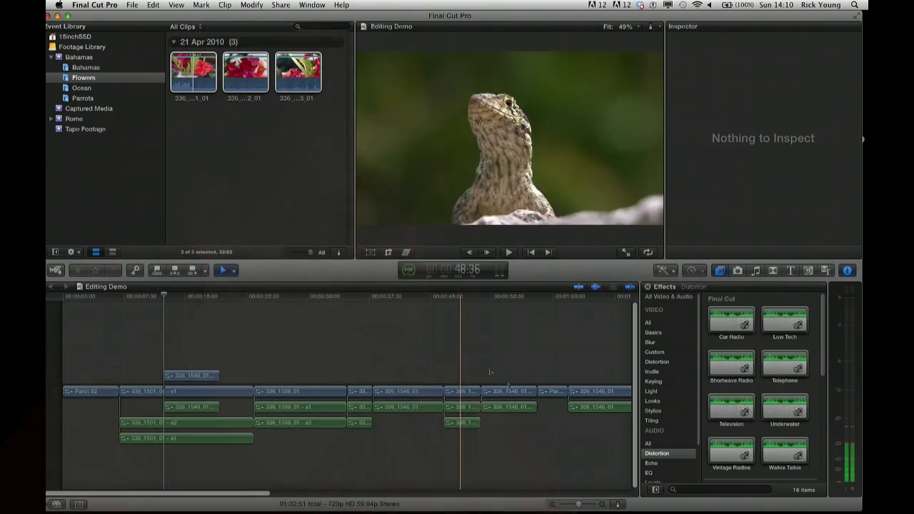
- Try inserting the 336_1546_01 clip from about 51 seconds at 34:47, undo that, and paste it there as a connected clip instead
{"action": "left_click", "coordinate": [512, 407]}
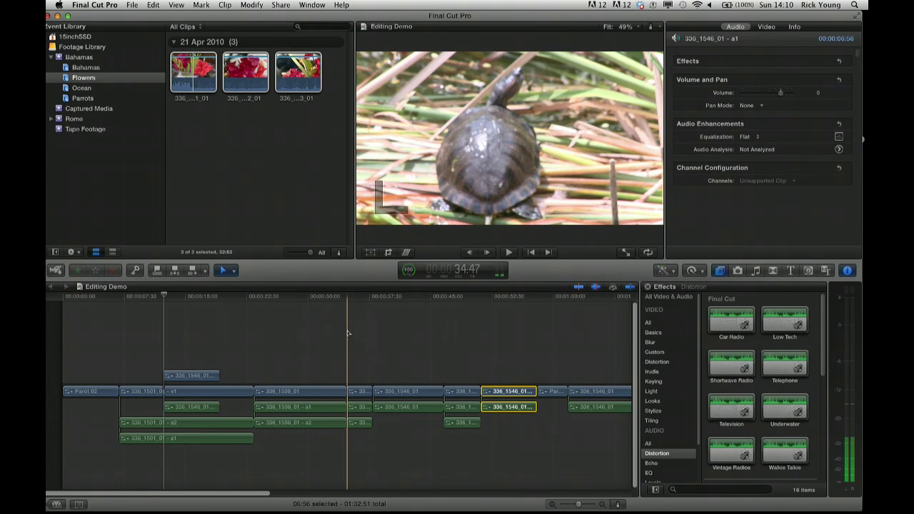
{"action": "left_click", "coordinate": [347, 333]}
{"action": "key", "text": "super+v"}
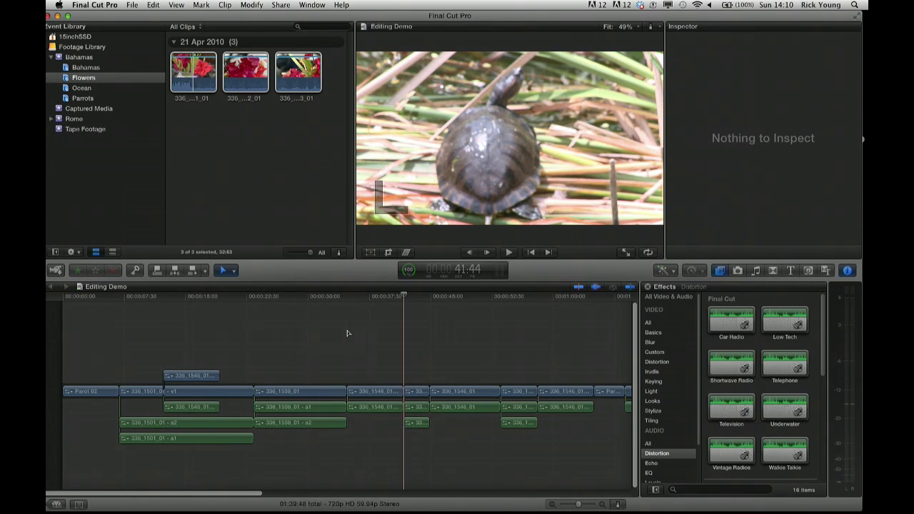
{"action": "key", "text": "super+z"}
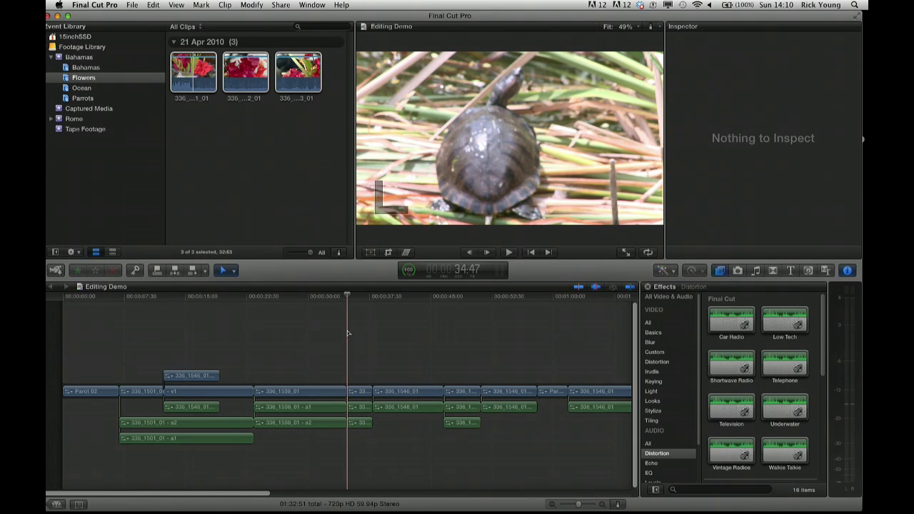
{"action": "key", "text": "alt+v"}
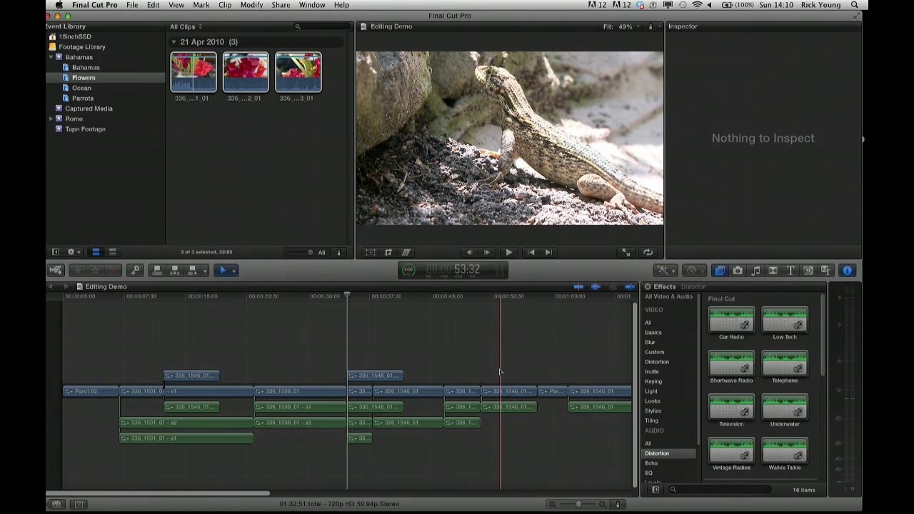
- Try deleting the 336_1546_01 clip at about 51 seconds with the gap closed up, and undo the deletion
{"action": "left_click", "coordinate": [513, 404]}
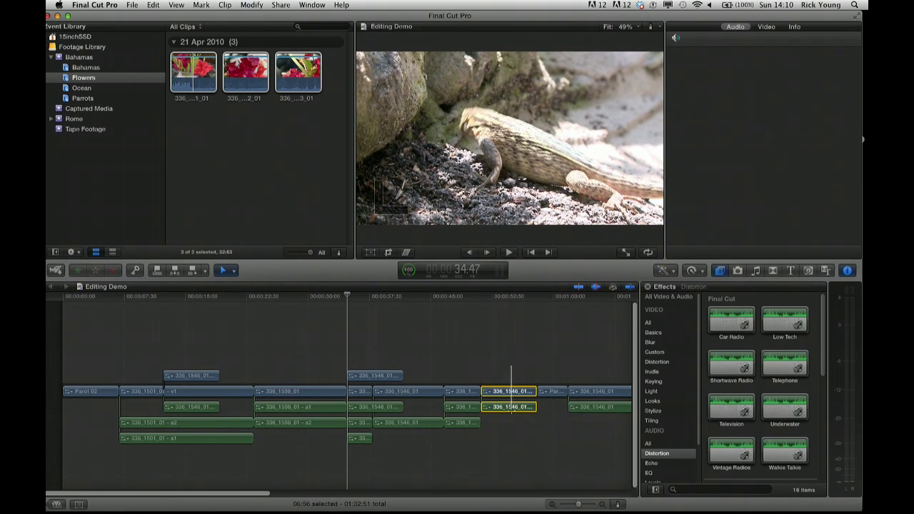
{"action": "key", "text": "Delete"}
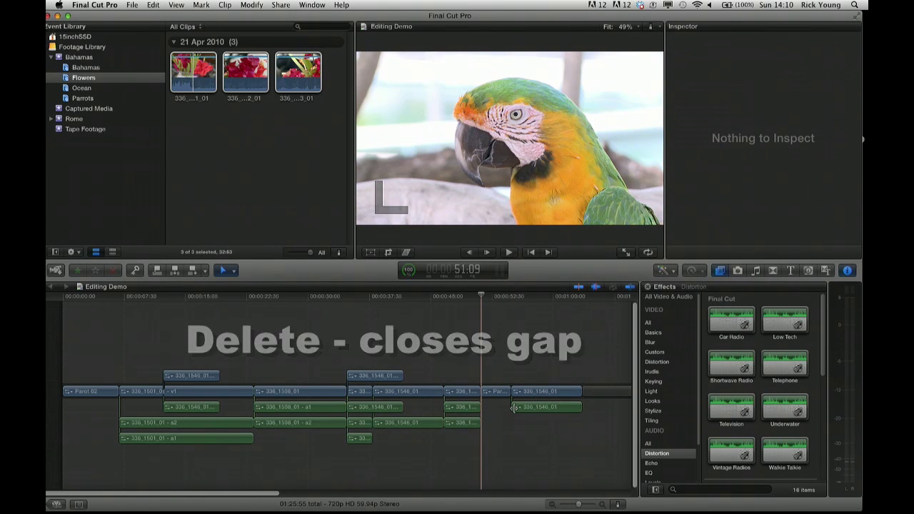
{"action": "key", "text": "super+z"}
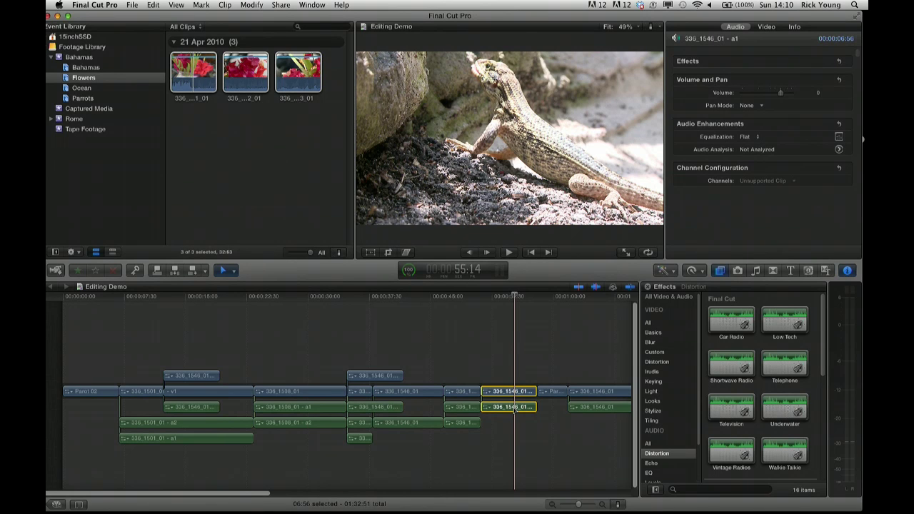
- Replace the selected 336_1546_01 clip with a gap, and delete that gap from the primary storyline
{"action": "key", "text": "shift+Delete"}
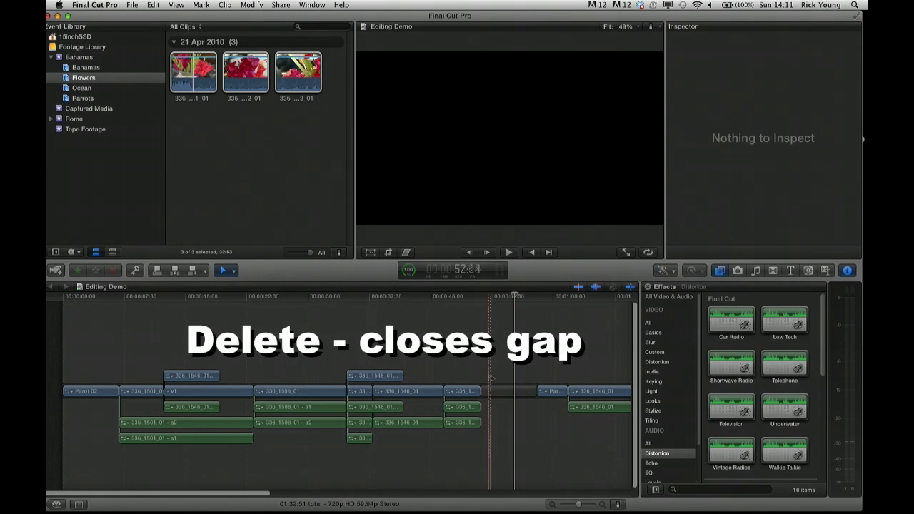
{"action": "left_click", "coordinate": [504, 390]}
{"action": "key", "text": "Delete"}
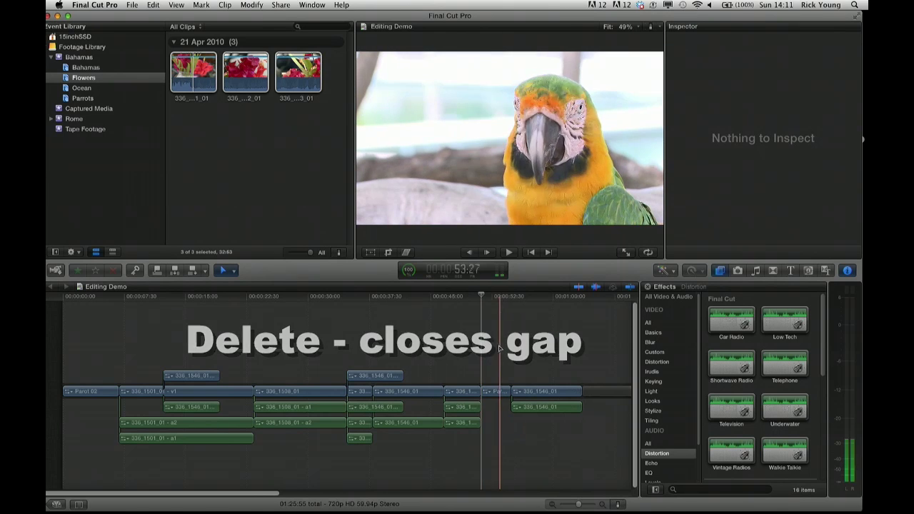
- Delete the short parrot clip before the final 336_1546_01 clip, and undo the last two deletions
{"action": "left_click", "coordinate": [496, 390]}
{"action": "key", "text": "Delete"}
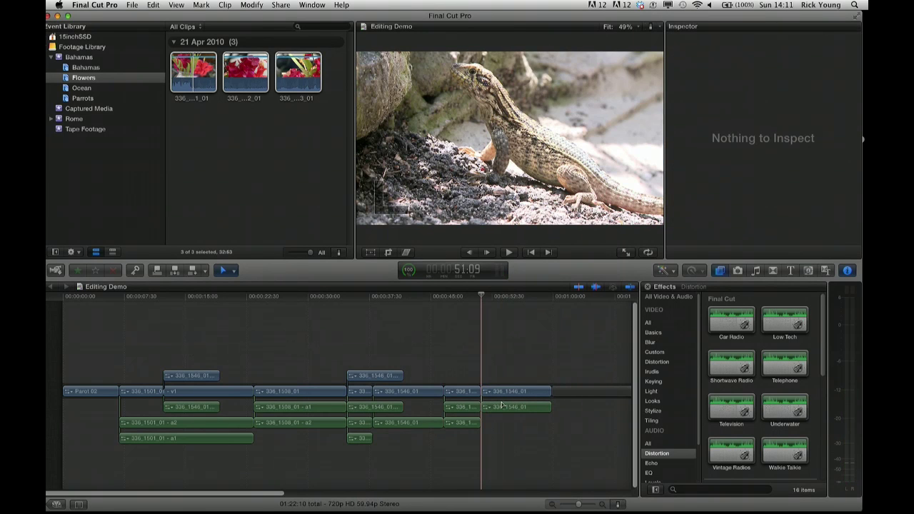
{"action": "key", "text": "super+z"}
{"action": "key", "text": "super+z"}
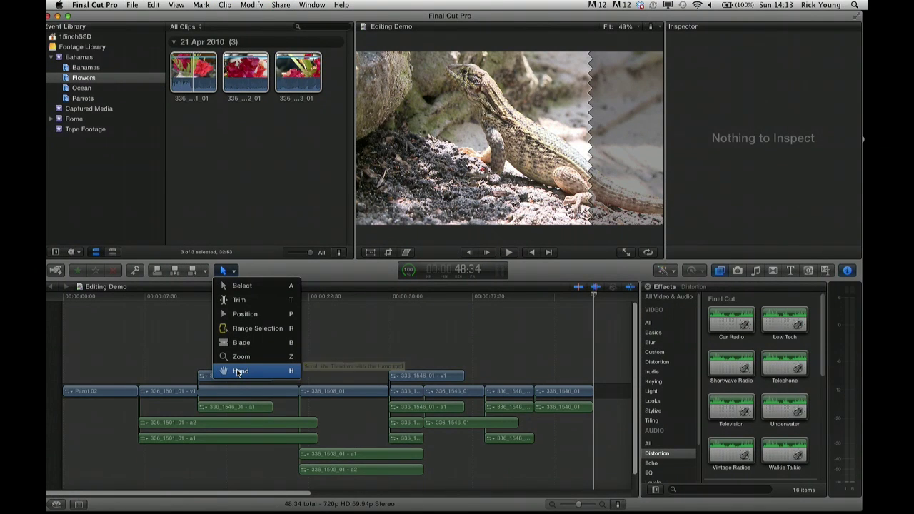
- Use the Zoom tool to magnify the timeline closely around 25 seconds and zoom back out until the whole edit fits
{"action": "left_click", "coordinate": [240, 357]}
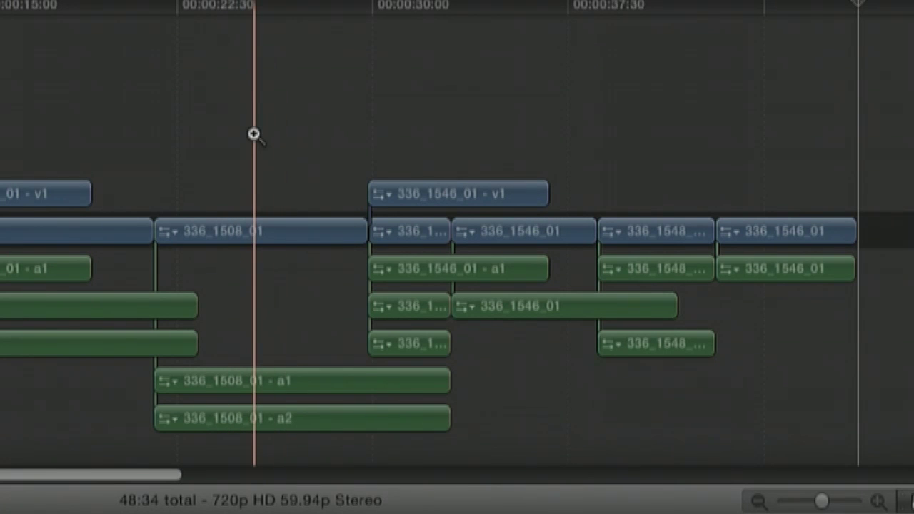
{"action": "key", "text": "a"}
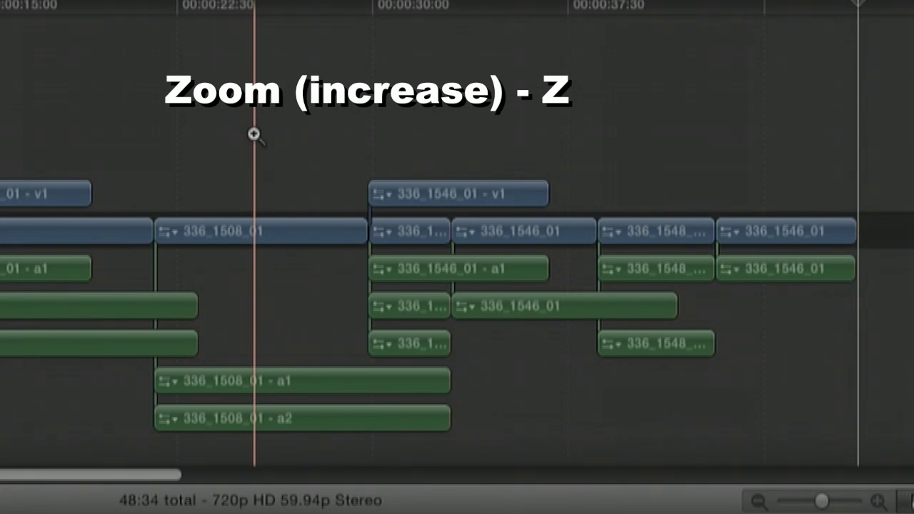
{"action": "left_click", "coordinate": [243, 153]}
{"action": "left_click", "coordinate": [244, 154]}
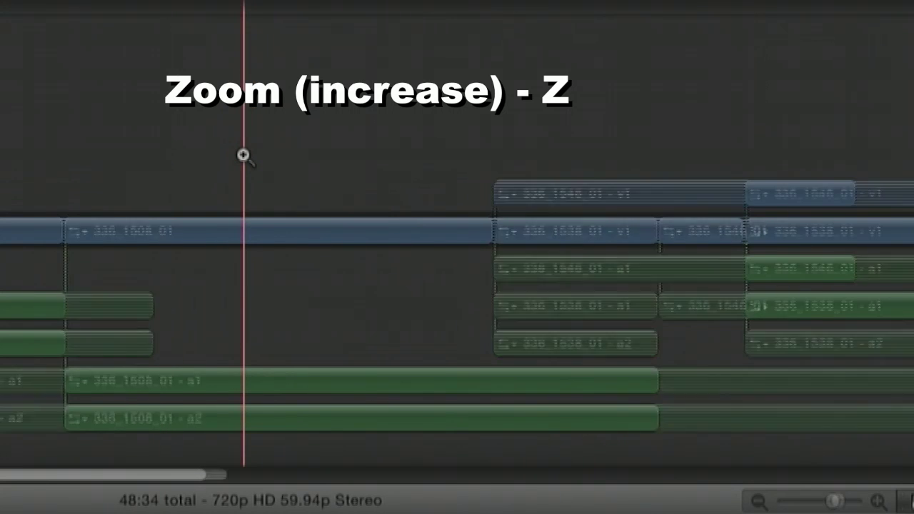
{"action": "left_click", "coordinate": [244, 155]}
{"action": "left_click", "coordinate": [243, 155]}
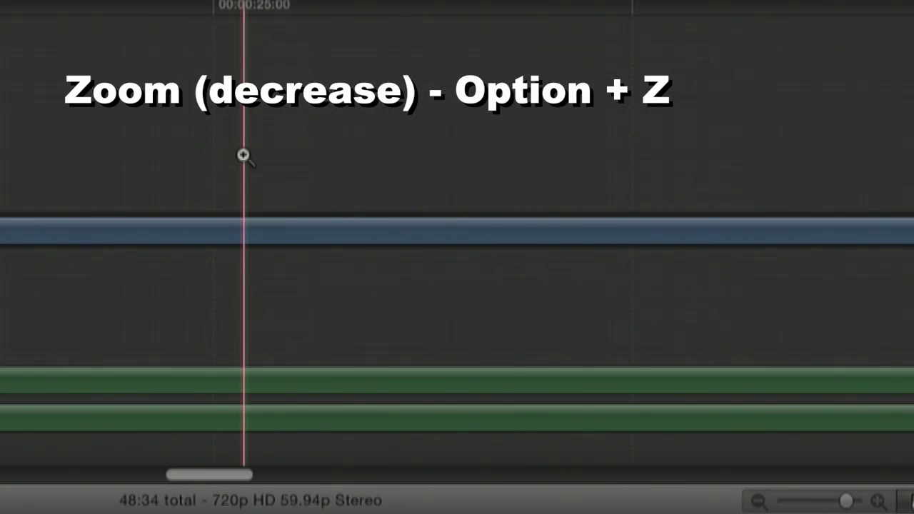
{"action": "left_click", "coordinate": [244, 155], "text": "alt"}
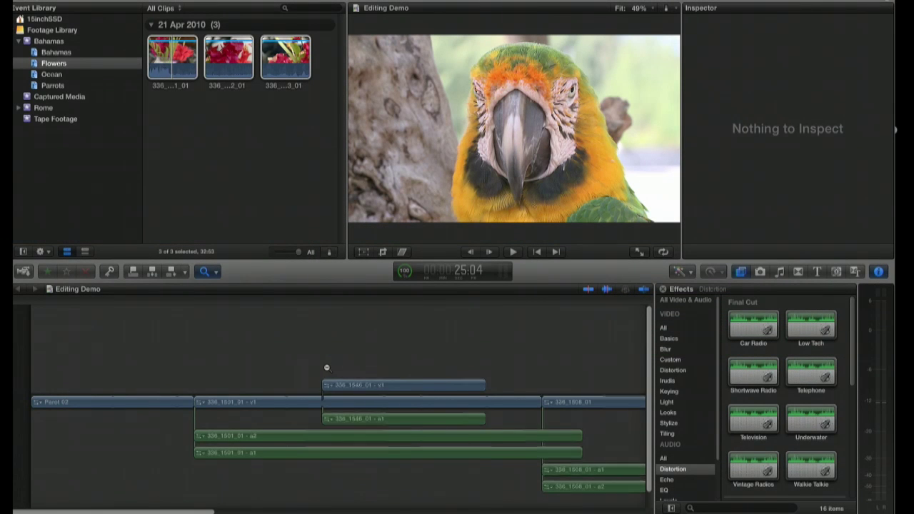
{"action": "left_click", "coordinate": [327, 368], "text": "alt"}
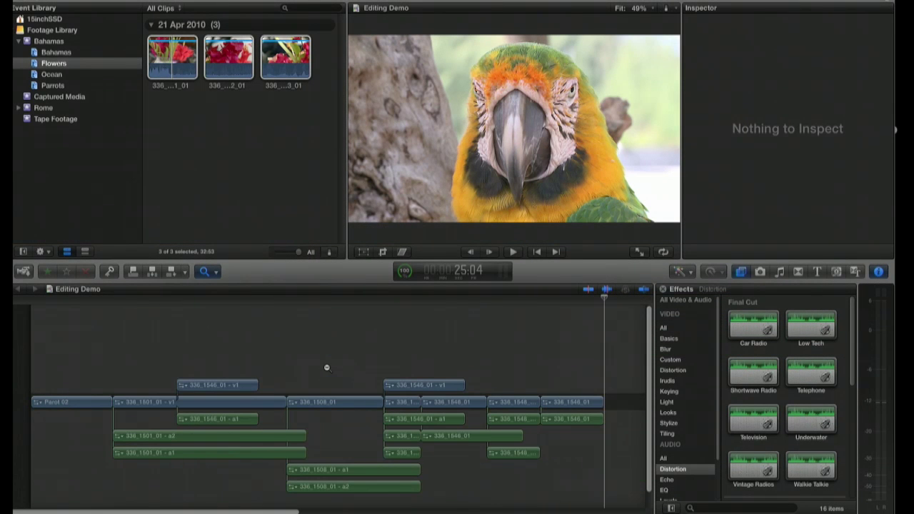
- Magnify the timeline and zoom back out with the Zoom tool, then expand and contract it again
{"action": "left_click", "coordinate": [327, 368]}
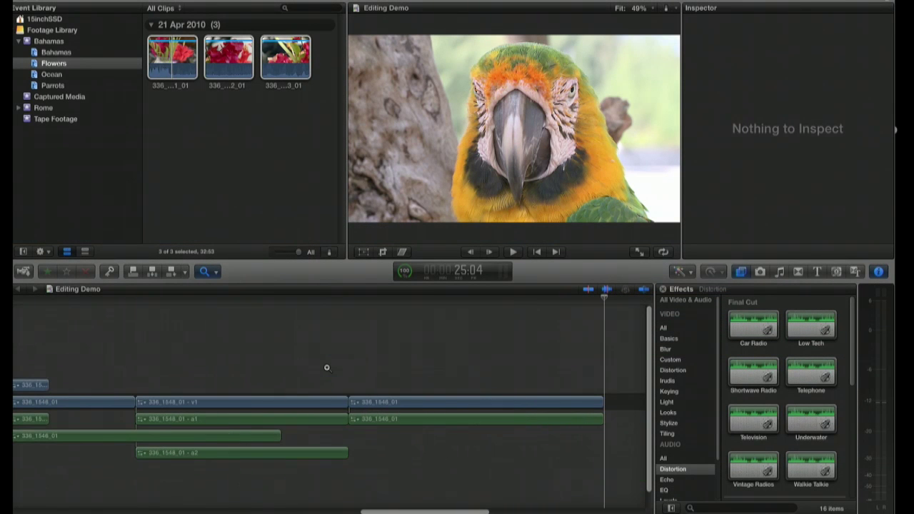
{"action": "left_click", "coordinate": [327, 368], "text": "alt"}
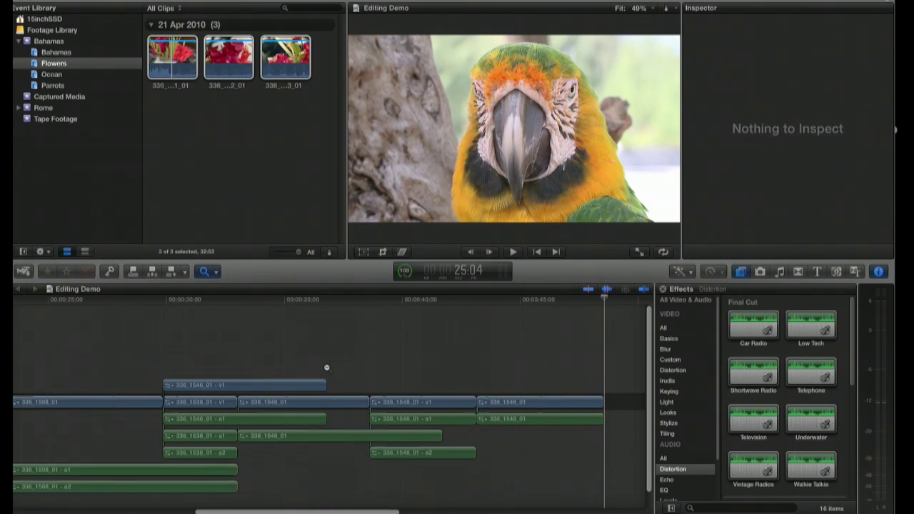
{"action": "left_click", "coordinate": [327, 367], "text": "alt"}
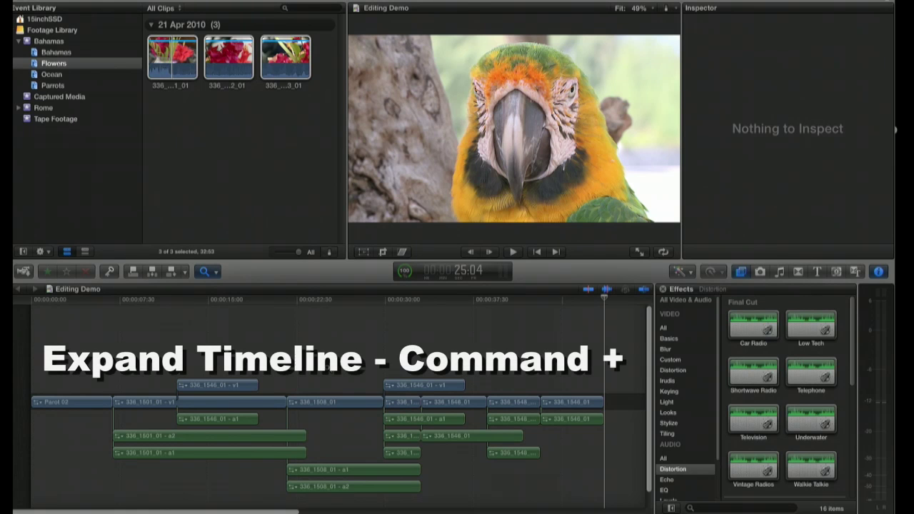
{"action": "key", "text": "super+plus"}
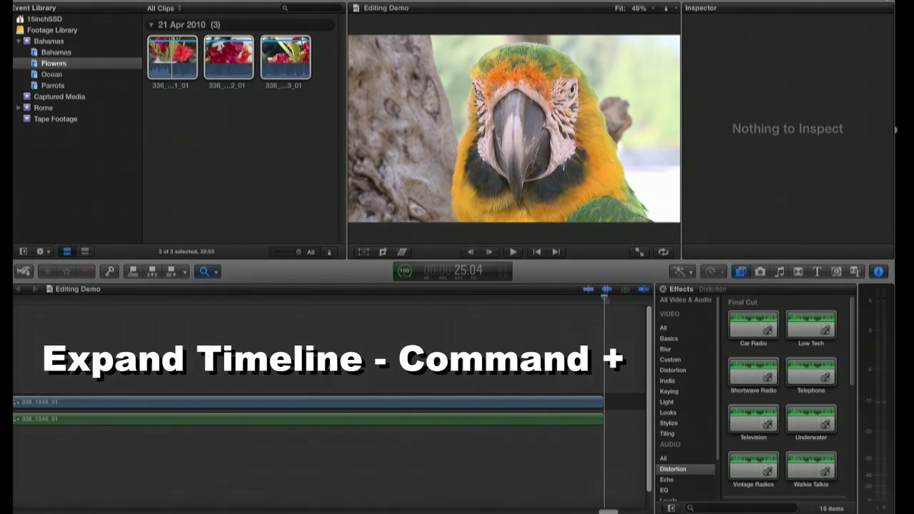
{"action": "key", "text": "super+minus"}
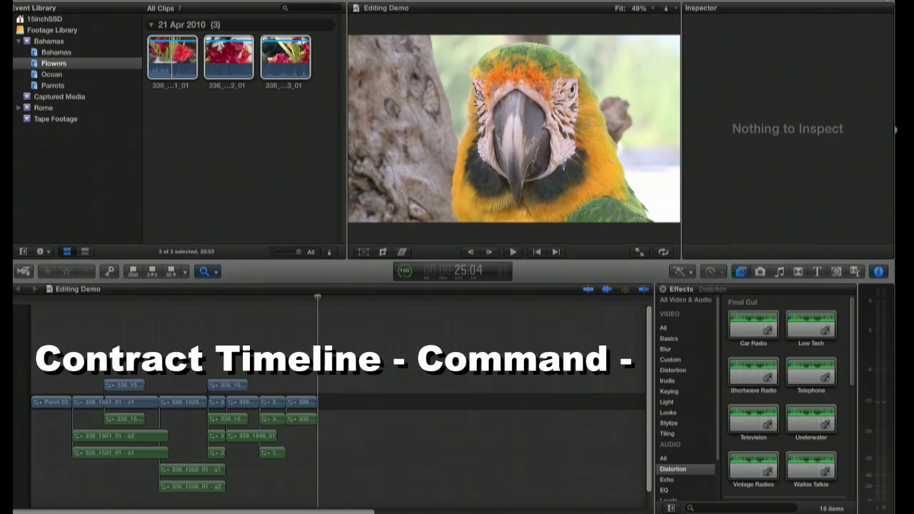
{"action": "key", "text": "super+plus"}
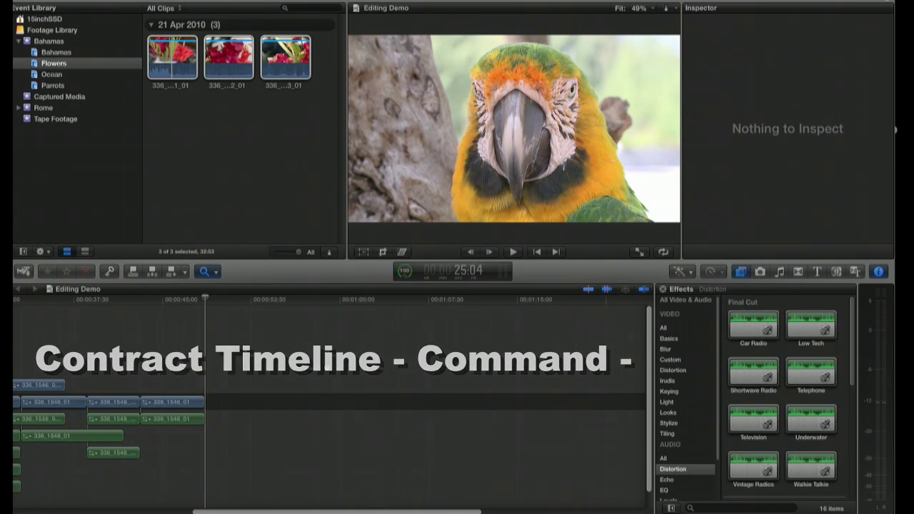
- With the Select tool, park the playhead at 25:40 in the 336_1508_01 clip, and expand and contract the timeline around it
{"action": "key", "text": "a"}
{"action": "scroll", "coordinate": [300, 343], "scroll_direction": "left", "scroll_amount": 3}
{"action": "left_click", "coordinate": [264, 303]}
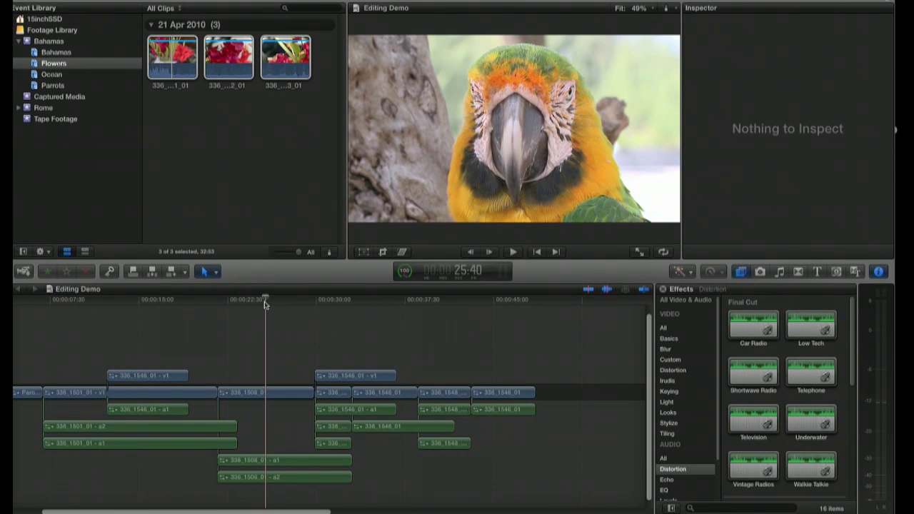
{"action": "key", "text": "super+plus"}
{"action": "key", "text": "super+plus"}
{"action": "key", "text": "super+plus"}
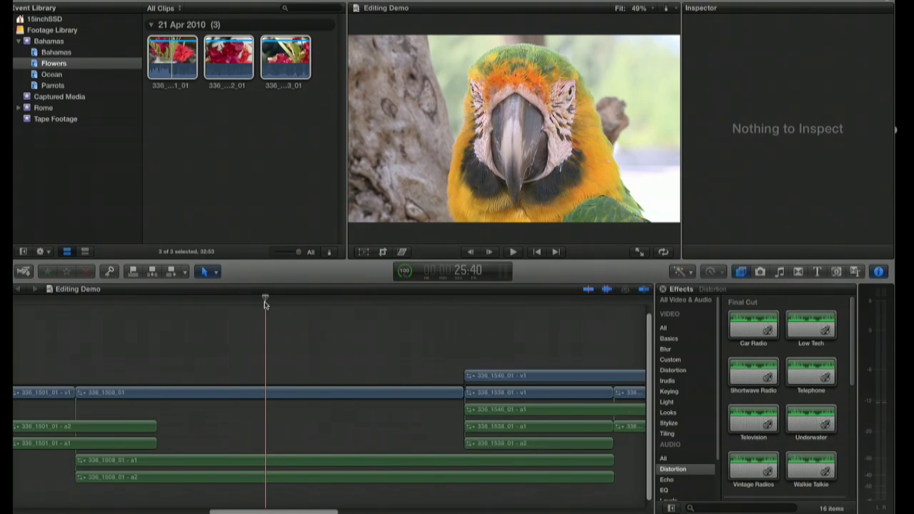
{"action": "key", "text": "super+minus"}
{"action": "key", "text": "super+minus"}
{"action": "key", "text": "super+minus"}
{"action": "key", "text": "super+minus"}
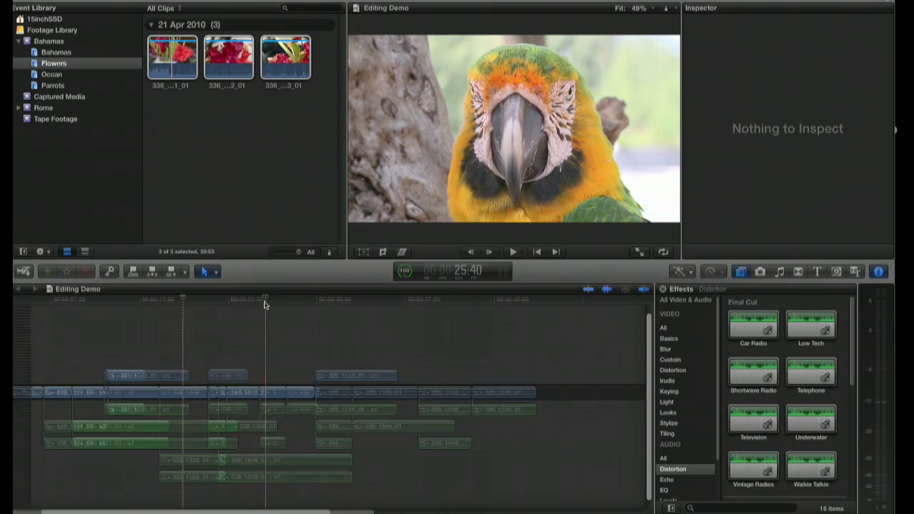
- With the Position tool, try moving the last clip over Parot 02 and the first connected clip onto the storyline's end, undoing both moves
{"action": "left_click", "coordinate": [212, 271]}
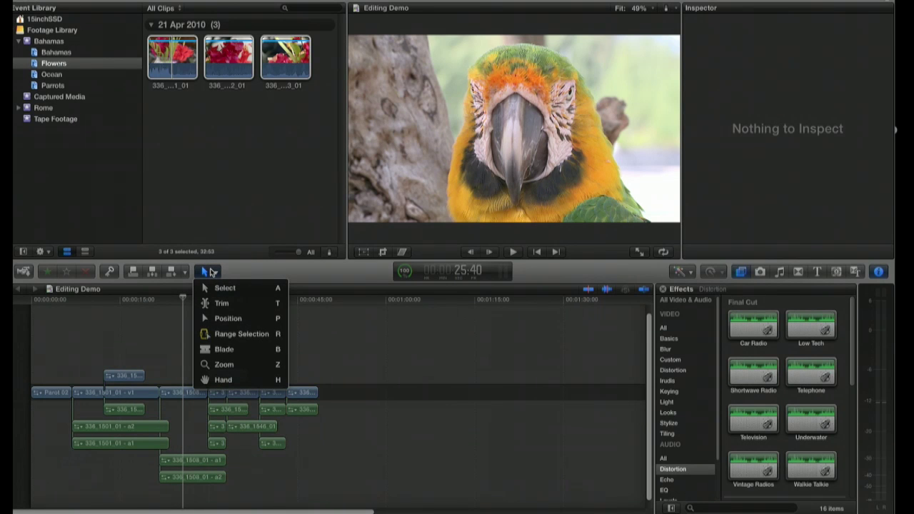
{"action": "left_click", "coordinate": [218, 319]}
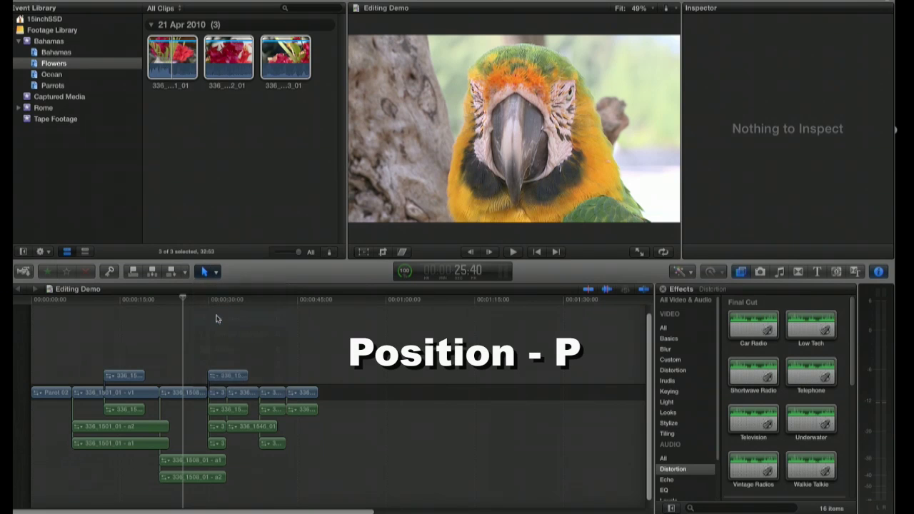
{"action": "left_click", "coordinate": [307, 392]}
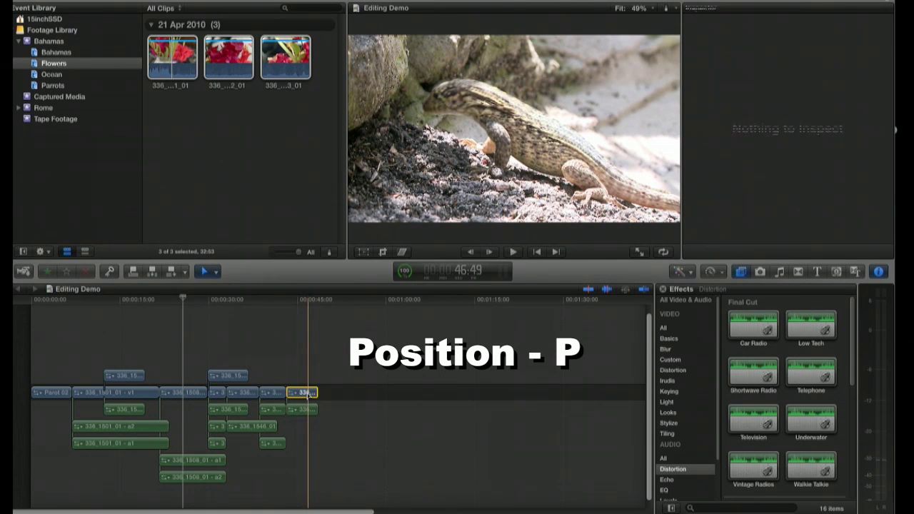
{"action": "left_click_drag", "start_coordinate": [307, 392], "coordinate": [59, 394]}
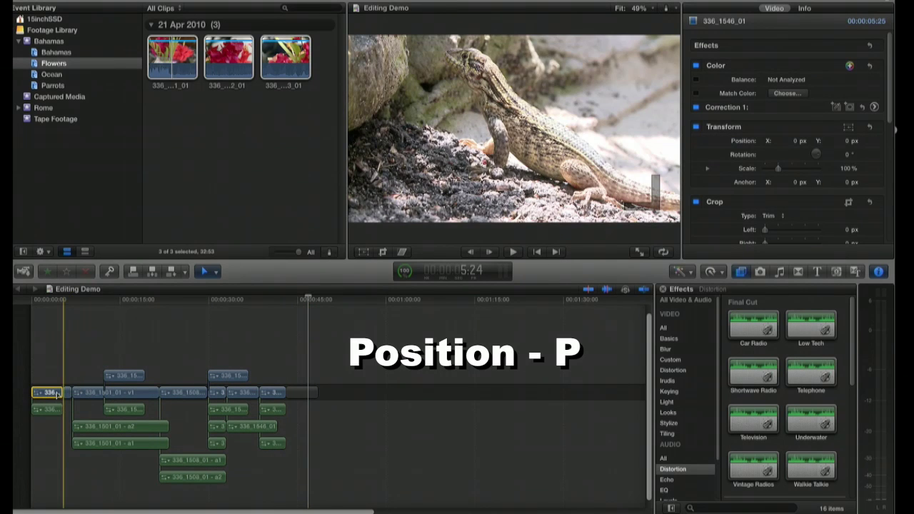
{"action": "key", "text": "super+z"}
{"action": "left_click_drag", "start_coordinate": [124, 375], "coordinate": [298, 393]}
{"action": "key", "text": "super+z"}
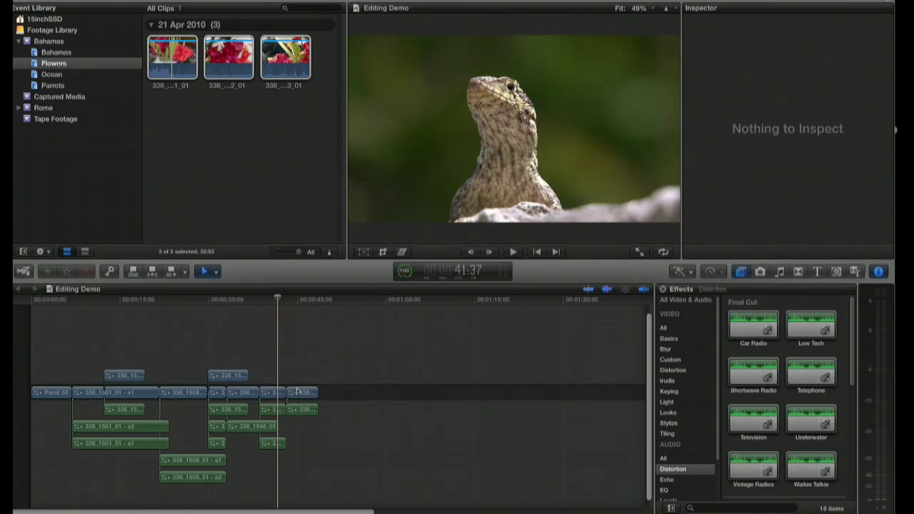
- With the Select tool, insert the second connected clip into the primary storyline and rearrange clips, placing 336_1546_01 - v1 right after Parot 02
{"action": "key", "text": "a"}
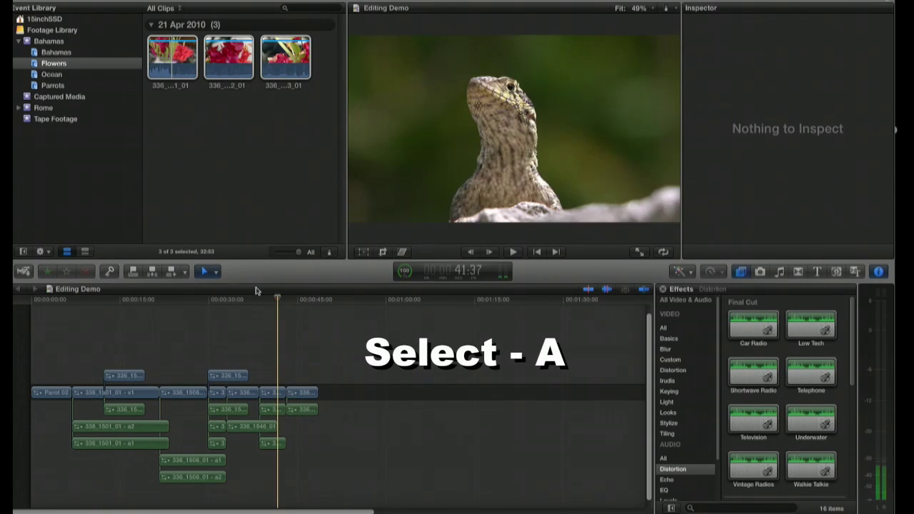
{"action": "left_click", "coordinate": [211, 274]}
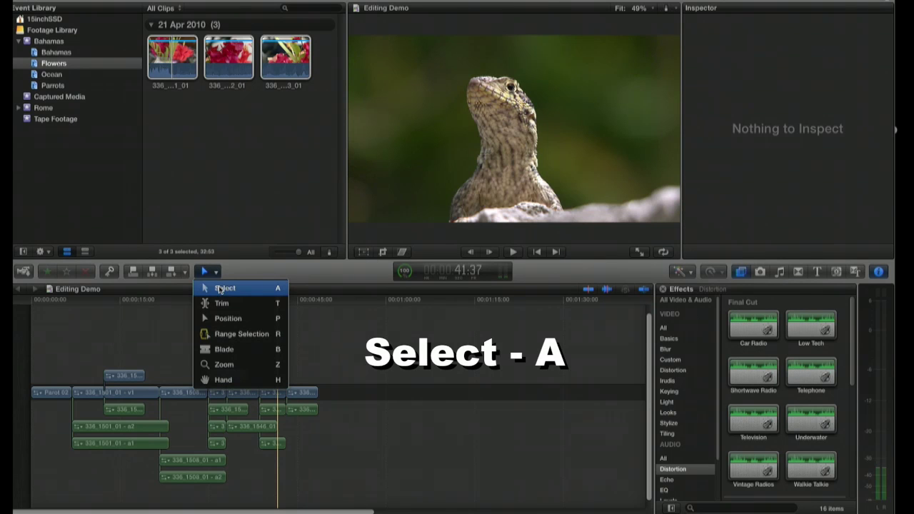
{"action": "left_click", "coordinate": [220, 288]}
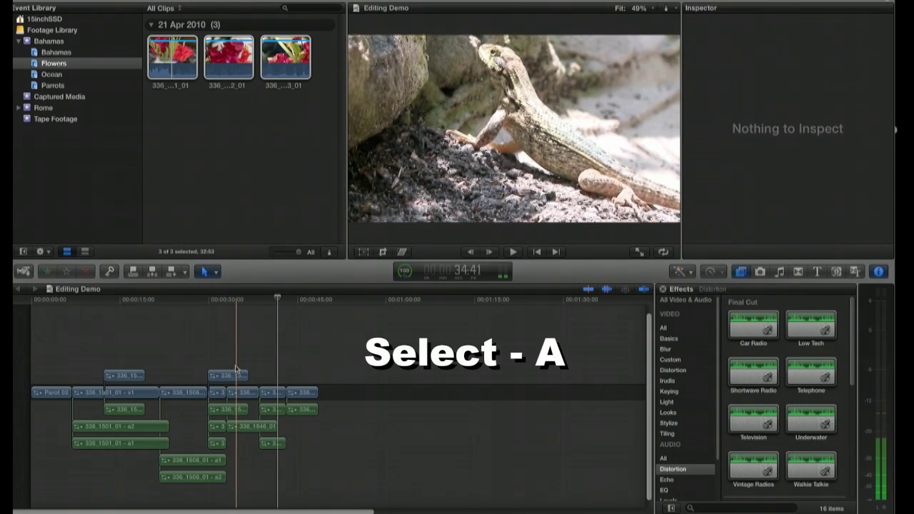
{"action": "left_click_drag", "start_coordinate": [236, 374], "coordinate": [179, 393]}
{"action": "left_click", "coordinate": [245, 392]}
{"action": "left_click", "coordinate": [209, 346]}
{"action": "left_click_drag", "start_coordinate": [253, 392], "coordinate": [201, 392]}
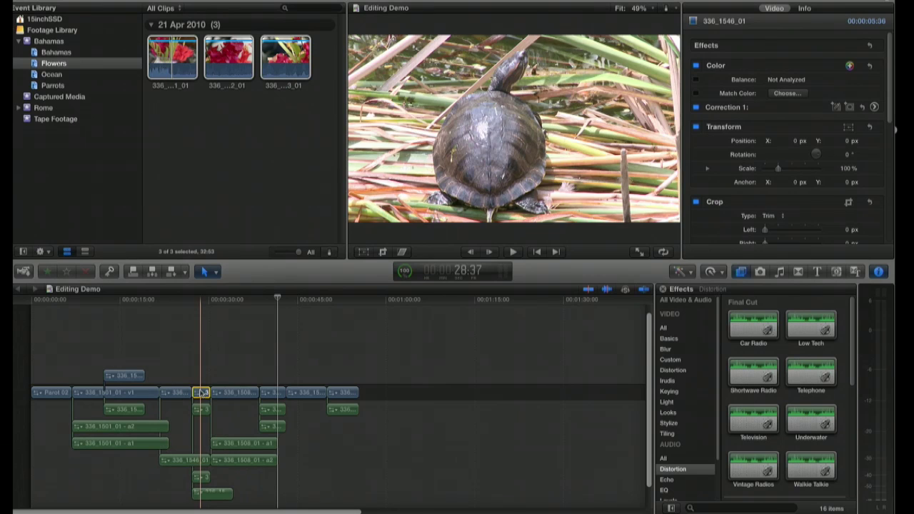
{"action": "left_click_drag", "start_coordinate": [306, 391], "coordinate": [98, 395]}
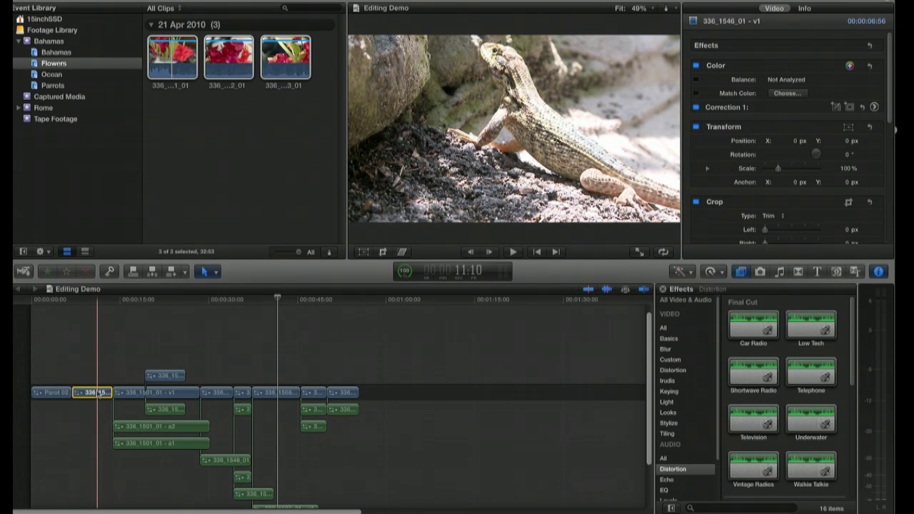
- Select the last 336_1546_01 clip with its audio and overwrite the start of the clip following Parot 02 with it, leaving a gap behind
{"action": "left_click", "coordinate": [343, 394]}
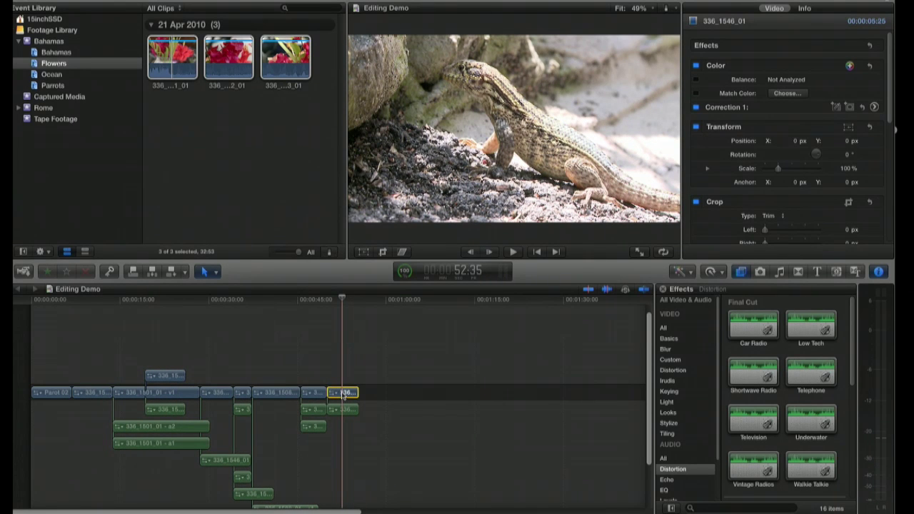
{"action": "left_click", "coordinate": [346, 393]}
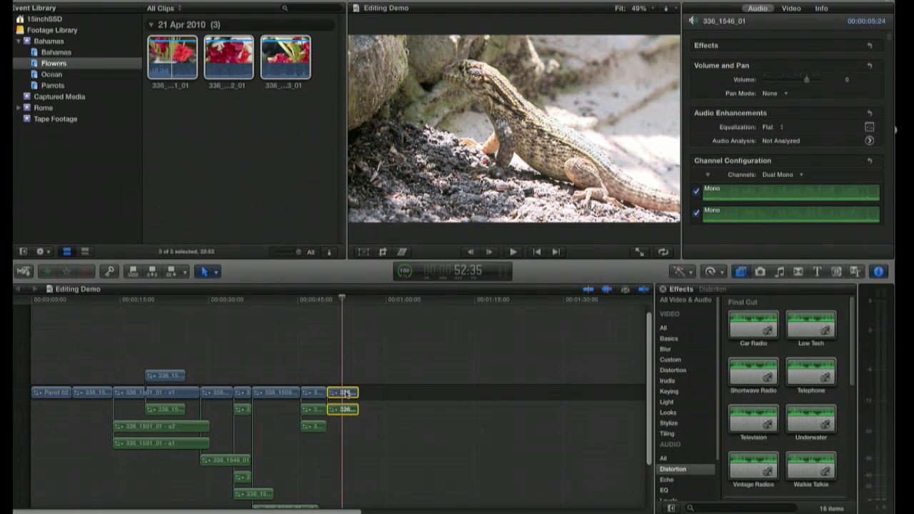
{"action": "left_click_drag", "start_coordinate": [343, 393], "coordinate": [93, 392]}
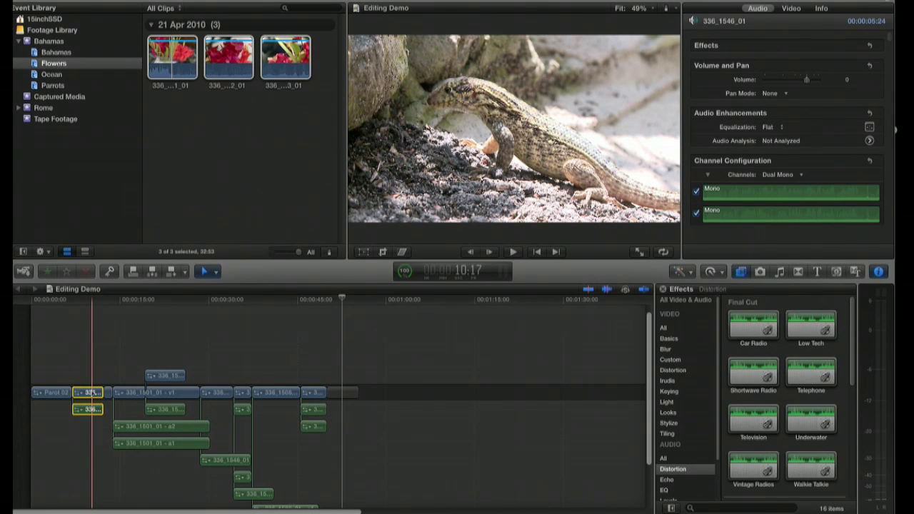
- Blade the 336_1546_01 clip and its audio at 31:53 and again about two seconds further on
{"action": "left_click", "coordinate": [212, 272]}
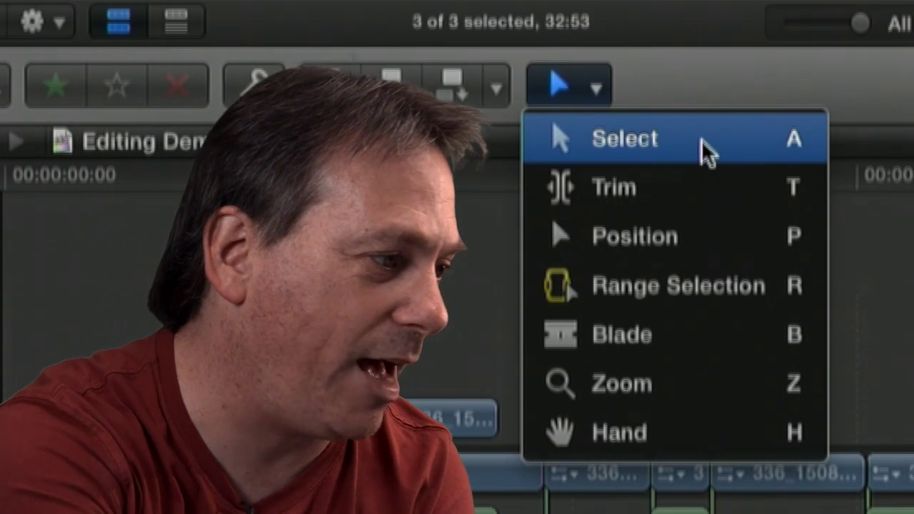
{"action": "left_click", "coordinate": [621, 335]}
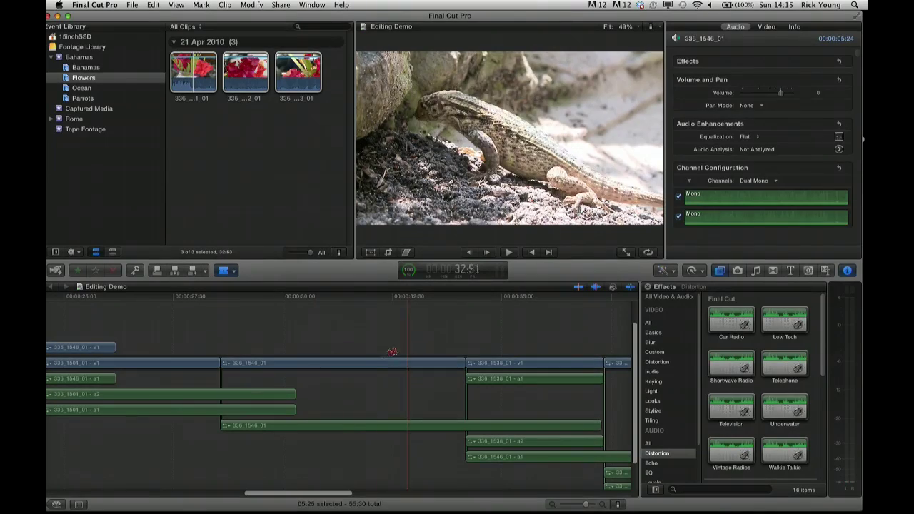
{"action": "left_click", "coordinate": [365, 362]}
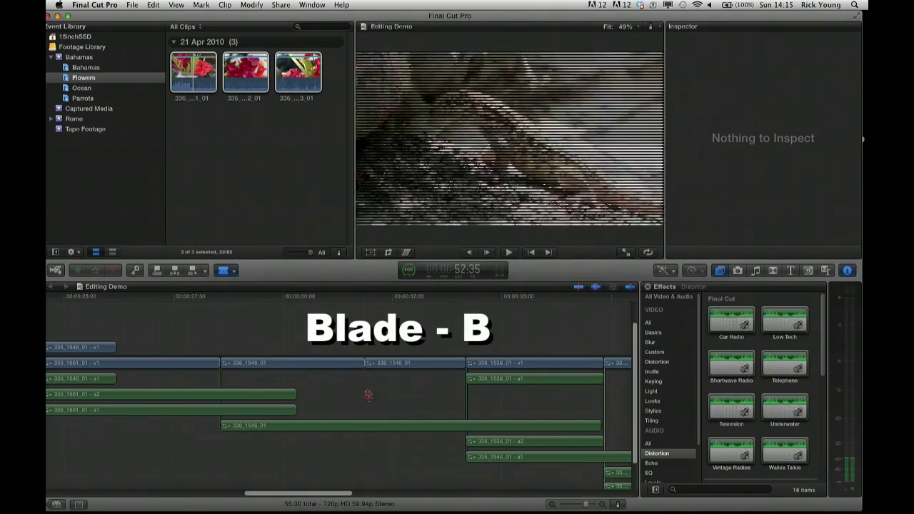
{"action": "left_click", "coordinate": [367, 423]}
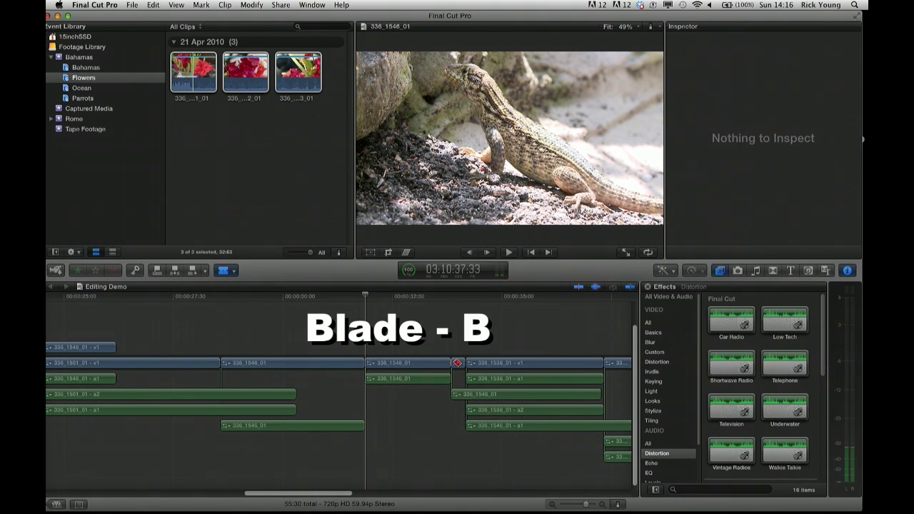
{"action": "left_click", "coordinate": [452, 363]}
- Try deleting the section between the two cuts with the gap closed up, undo it, and replace the section with a gap
{"action": "key", "text": "a"}
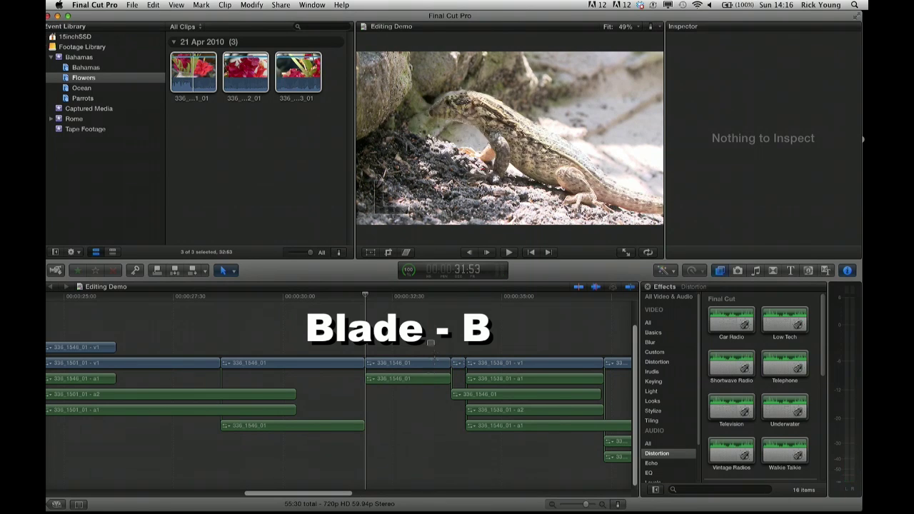
{"action": "left_click", "coordinate": [433, 384]}
{"action": "key", "text": "Delete"}
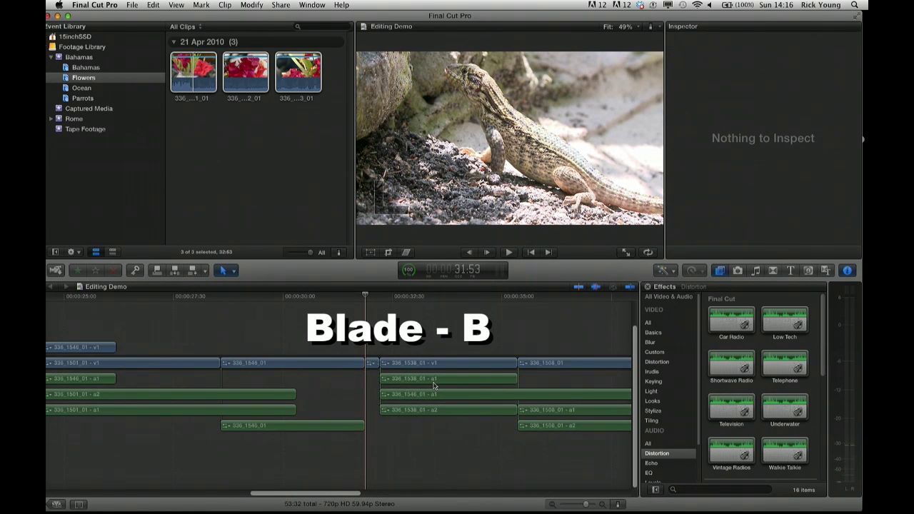
{"action": "key", "text": "super+z"}
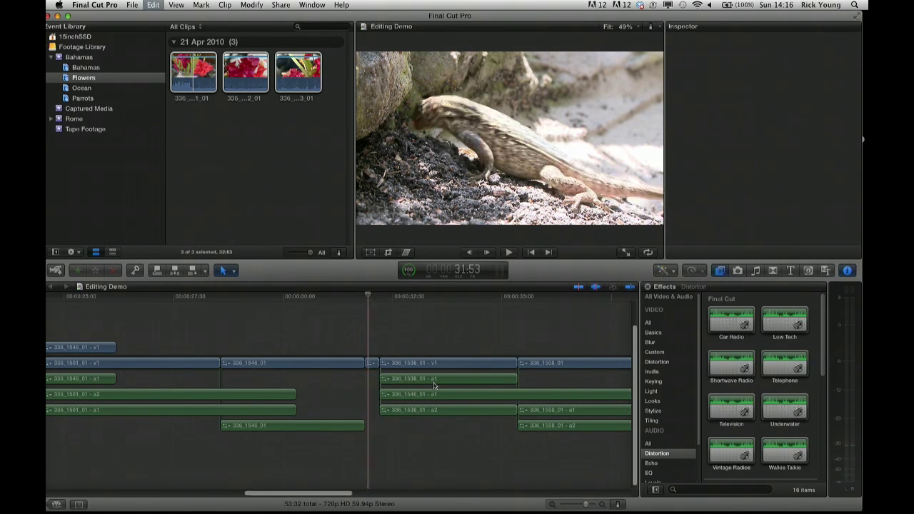
{"action": "key", "text": "shift+Delete"}
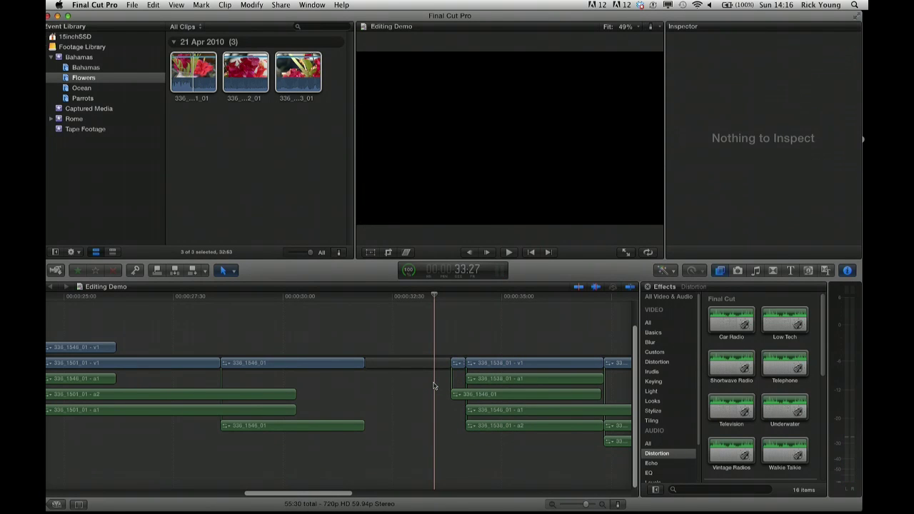
- Blade the 336_1546_01 clip before the gap at about 29:12 and 31:05, and delete the section between the cuts
{"action": "left_click", "coordinate": [247, 364]}
{"action": "left_click", "coordinate": [330, 364]}
{"action": "key", "text": "a"}
{"action": "left_click", "coordinate": [314, 364]}
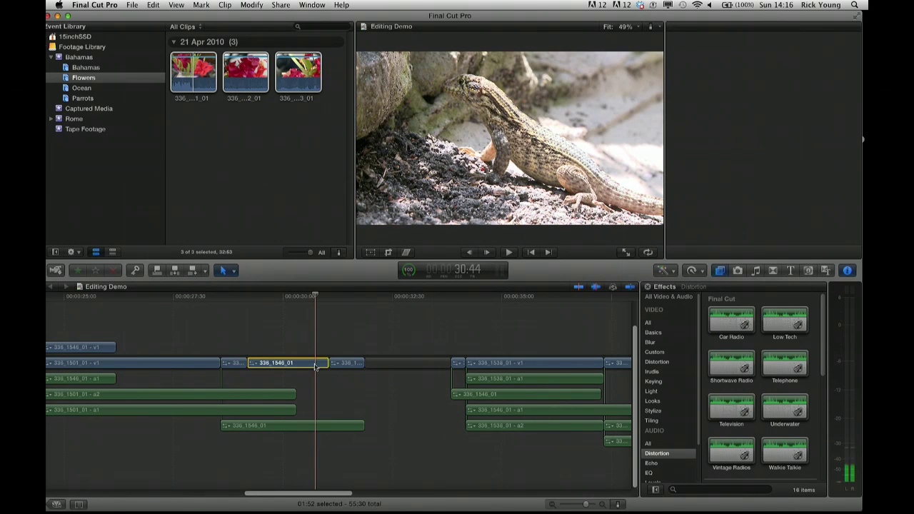
{"action": "key", "text": "Delete"}
- Cut out and delete the 336_1546_01 audio section from about 30 to 31.5 seconds, and delete the gap in the primary storyline
{"action": "key", "text": "p"}
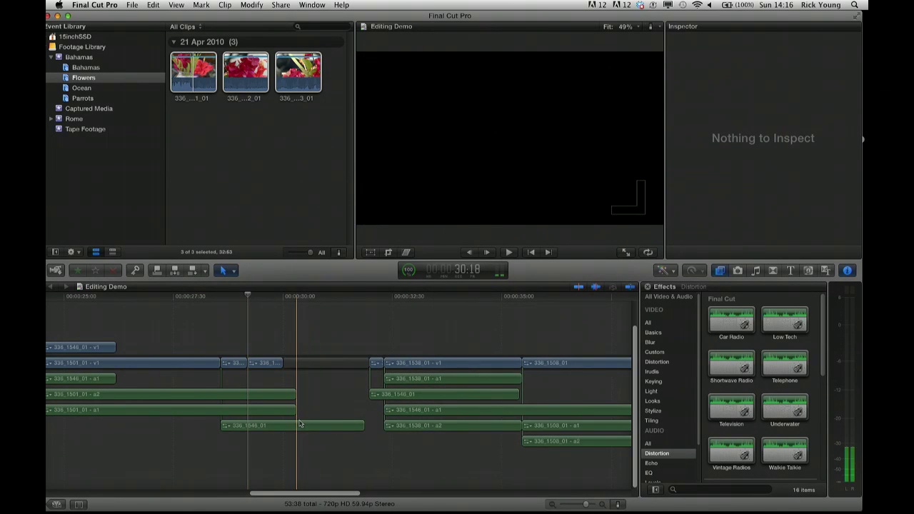
{"action": "left_click", "coordinate": [292, 426]}
{"action": "left_click", "coordinate": [349, 426]}
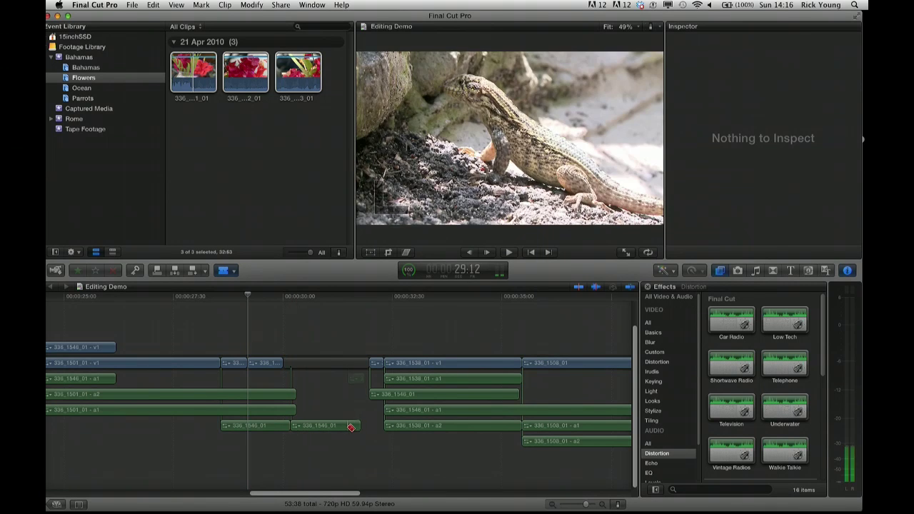
{"action": "key", "text": "a"}
{"action": "left_click", "coordinate": [338, 426]}
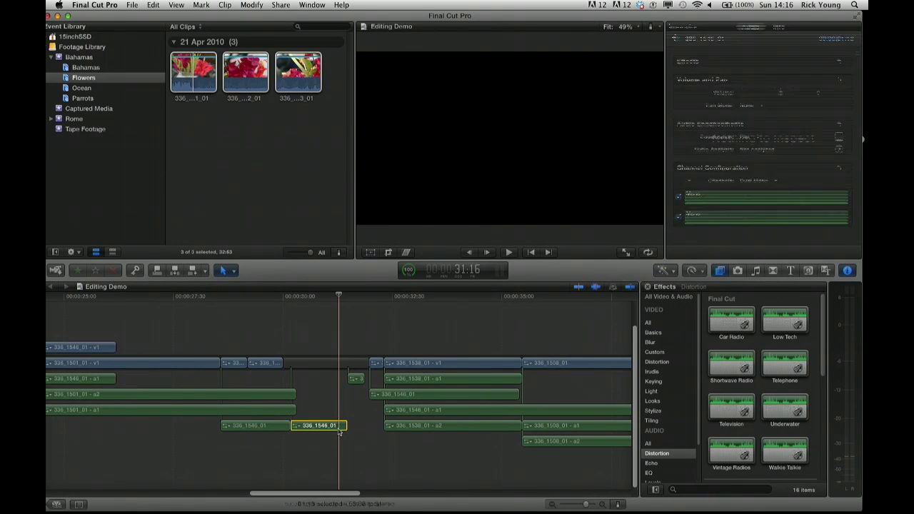
{"action": "key", "text": "Delete"}
{"action": "left_click", "coordinate": [324, 364]}
{"action": "key", "text": "Delete"}
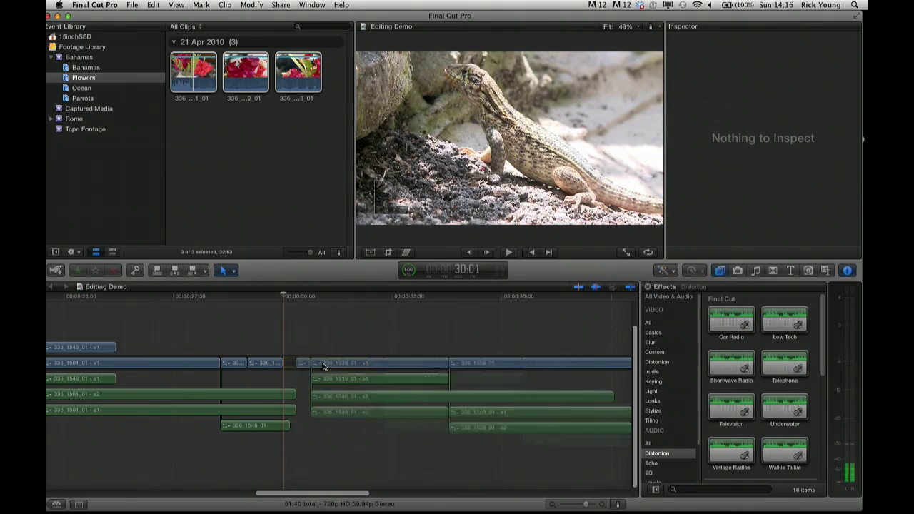
- Blade the 336_1538_01 clip and the audio tracks beneath it at 31:17
{"action": "key", "text": "b"}
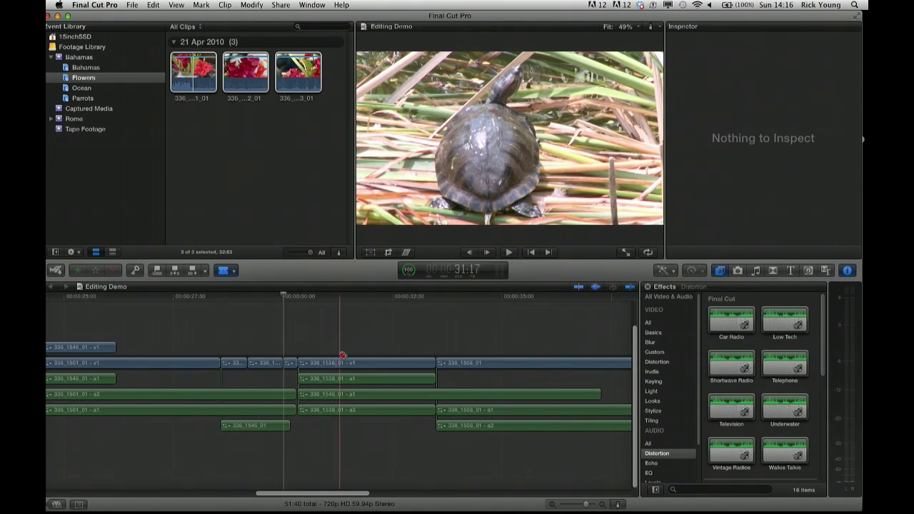
{"action": "left_click", "coordinate": [341, 363]}
{"action": "left_click", "coordinate": [341, 379]}
{"action": "left_click", "coordinate": [340, 394]}
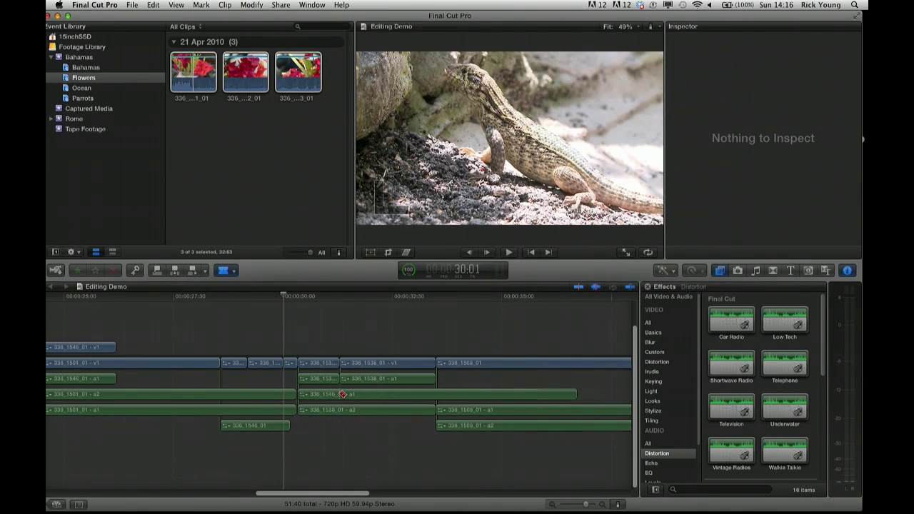
{"action": "left_click", "coordinate": [341, 410]}
- Blade the 336_1538_01 clip and the audio beneath it again at about 32:30, and delete the section between the cuts
{"action": "left_click", "coordinate": [395, 408]}
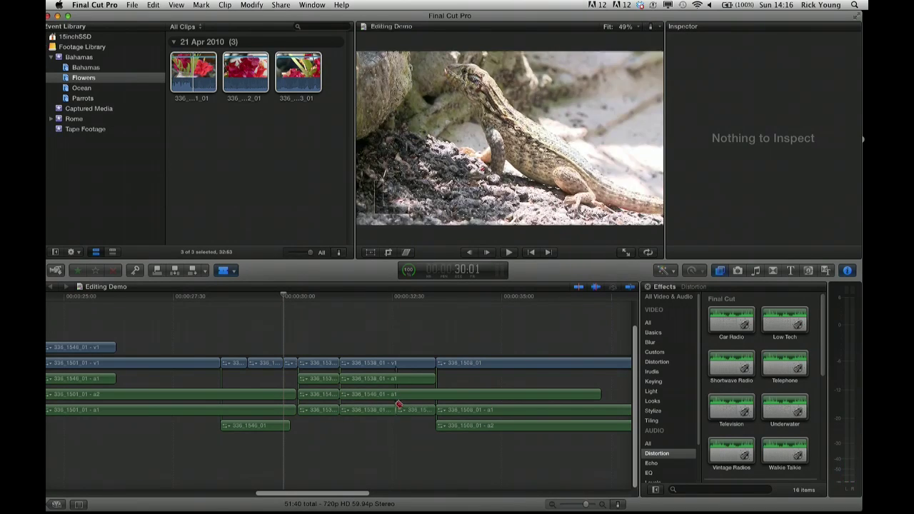
{"action": "left_click", "coordinate": [397, 394]}
{"action": "left_click", "coordinate": [396, 378]}
{"action": "left_click", "coordinate": [397, 362]}
{"action": "key", "text": "a"}
{"action": "left_click_drag", "start_coordinate": [373, 339], "coordinate": [379, 447]}
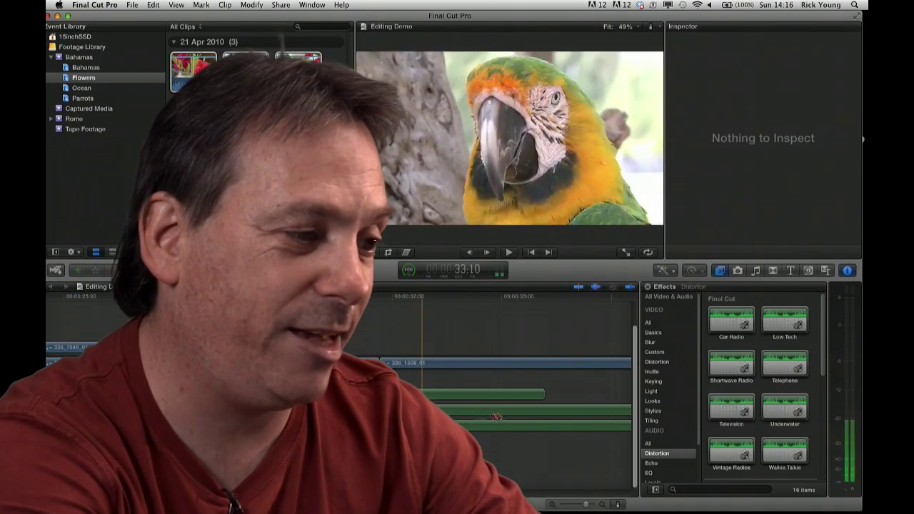
- Blade the 336_1508_01 clip and both its audio tracks at 36:00, and delete the part after the cut
{"action": "left_click", "coordinate": [545, 362]}
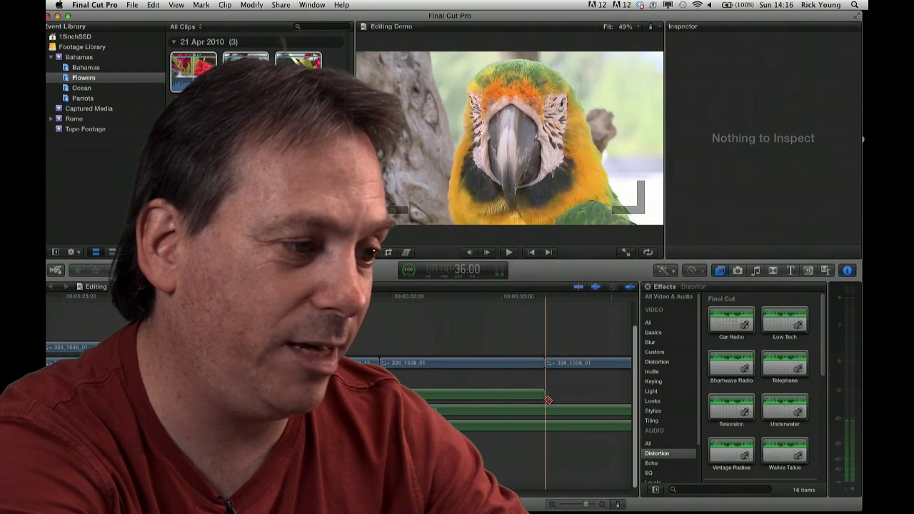
{"action": "left_click", "coordinate": [547, 427]}
{"action": "key", "text": "a"}
{"action": "left_click_drag", "start_coordinate": [564, 348], "coordinate": [565, 468]}
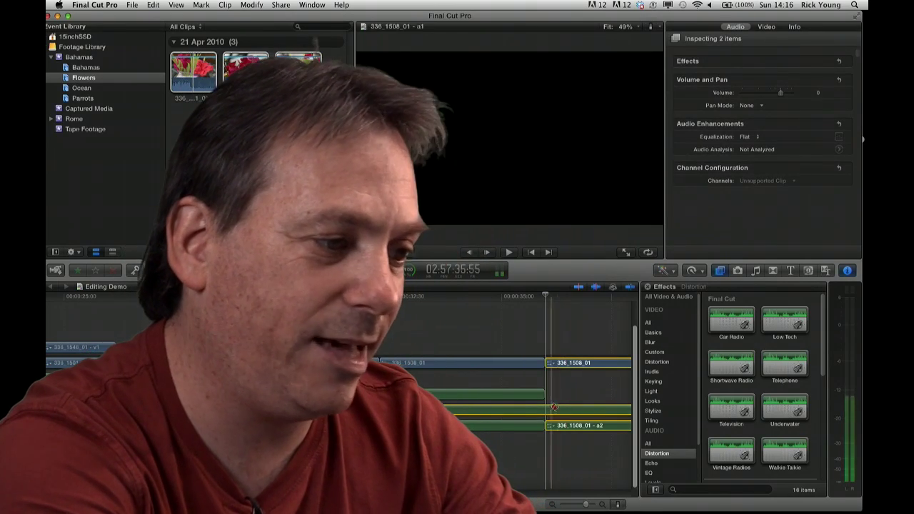
{"action": "left_click", "coordinate": [548, 409]}
{"action": "key", "text": "a"}
{"action": "left_click_drag", "start_coordinate": [557, 336], "coordinate": [577, 429]}
{"action": "key", "text": "Delete"}
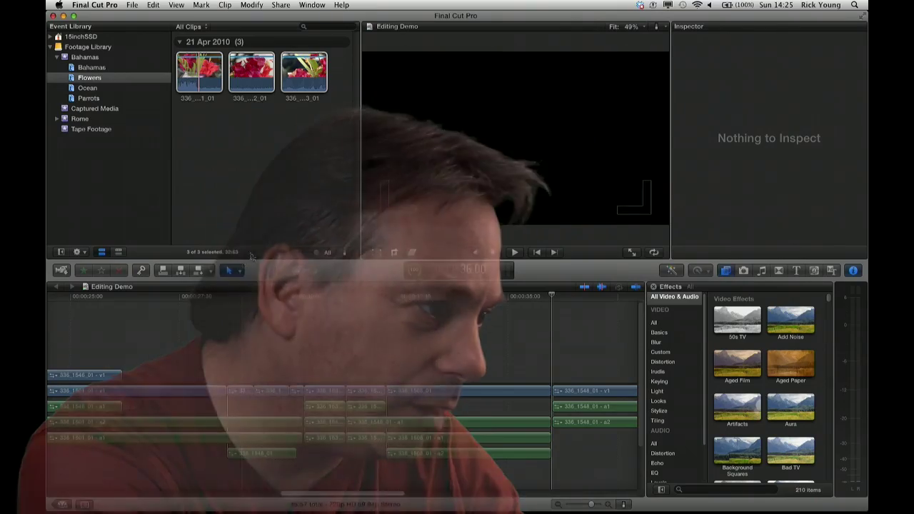
- Delete every clip from the Editing Demo timeline
{"action": "left_click", "coordinate": [238, 271]}
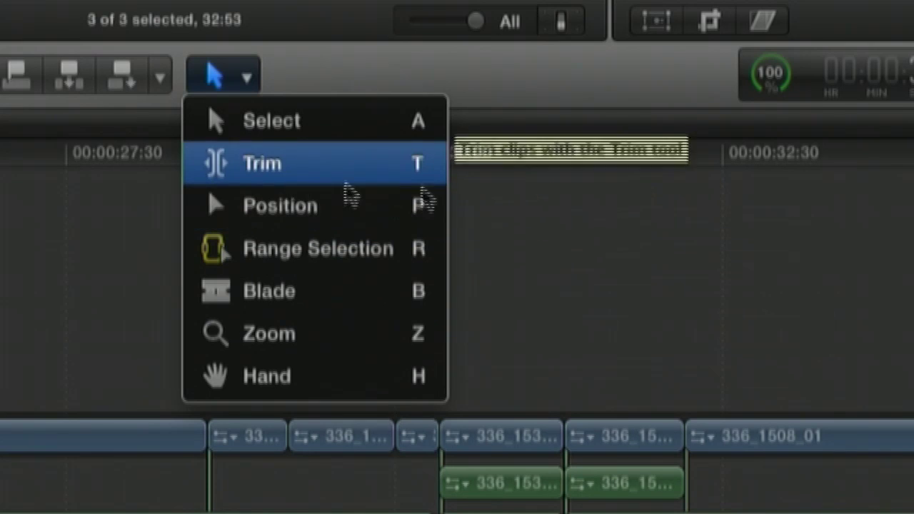
{"action": "left_click", "coordinate": [830, 254]}
{"action": "key", "text": "super+a"}
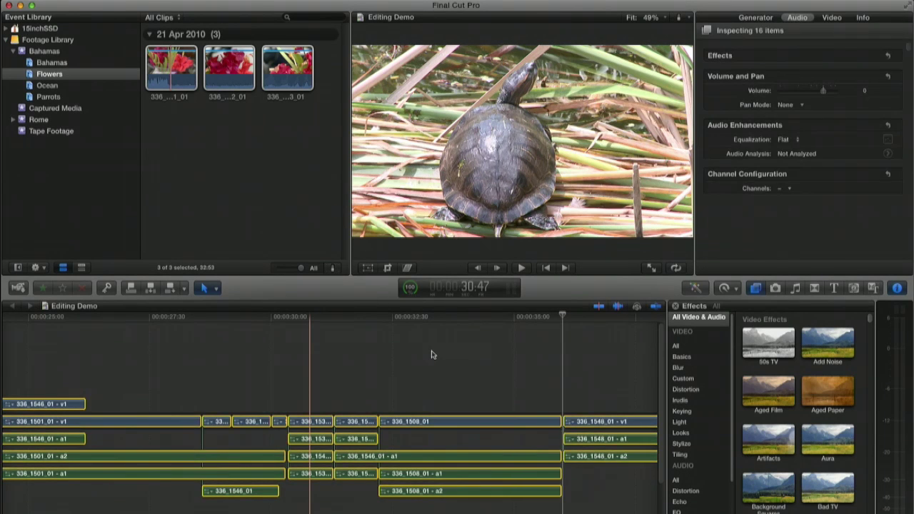
{"action": "key", "text": "Delete"}
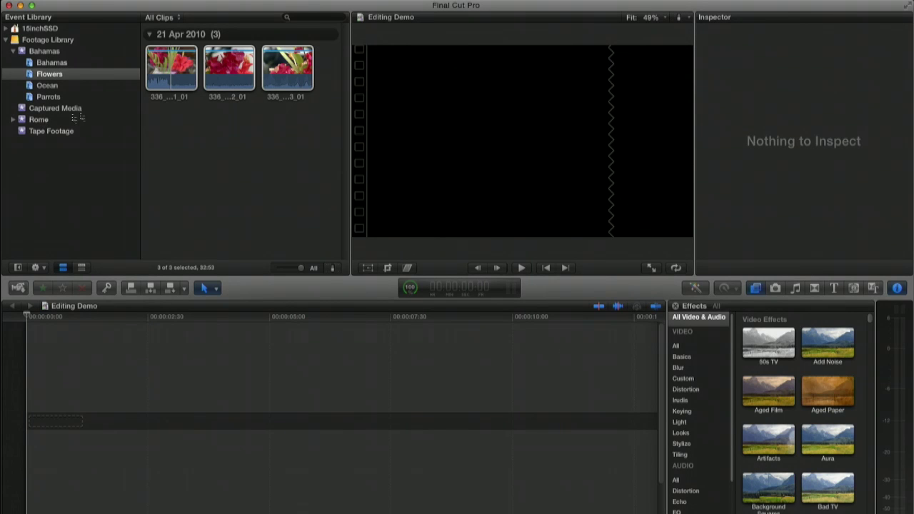
- Append the 18 Rome event clips from MVI_6093 through MVI_5988 to the timeline and fit the whole edit in view
{"action": "left_click", "coordinate": [38, 119]}
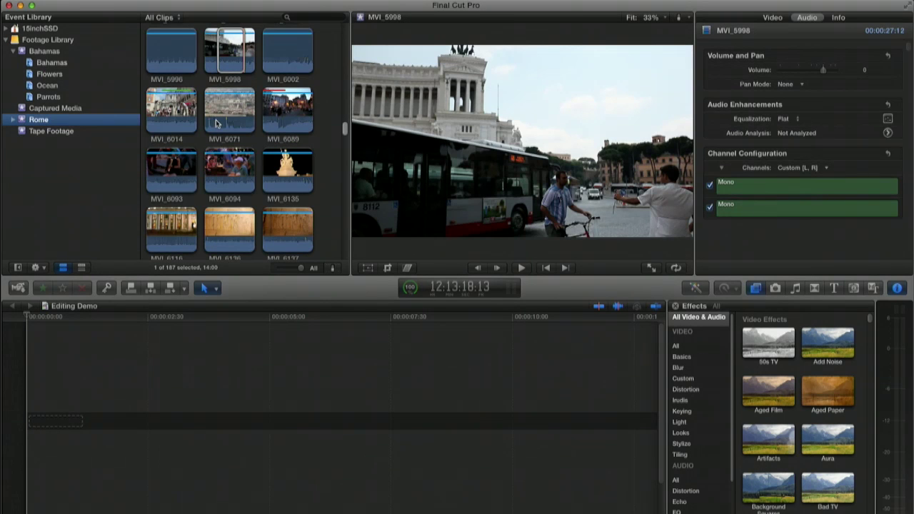
{"action": "left_click", "coordinate": [164, 163]}
{"action": "scroll", "coordinate": [165, 163], "scroll_direction": "down", "scroll_amount": 5}
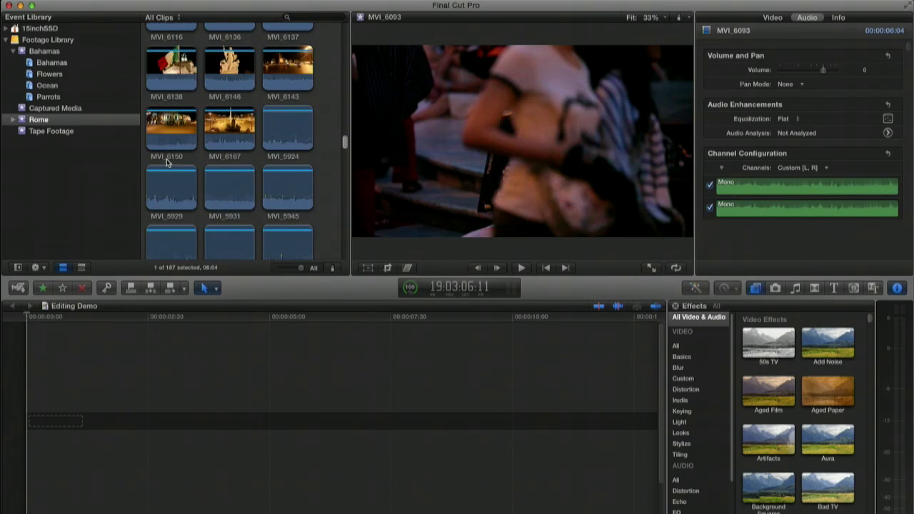
{"action": "key", "text": "super+a"}
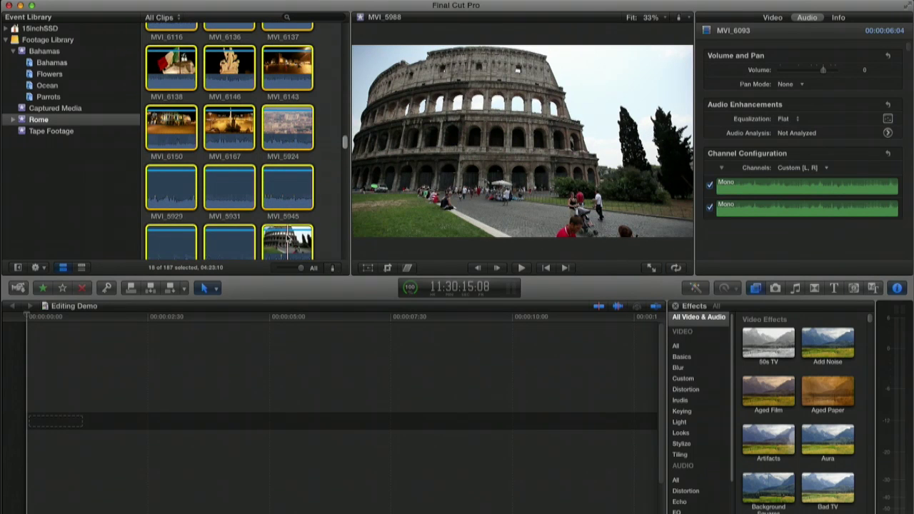
{"action": "key", "text": "e"}
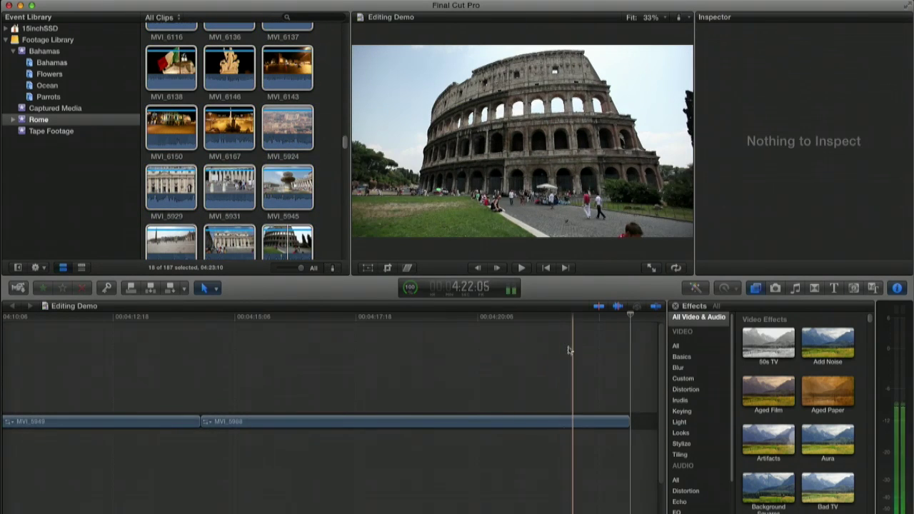
{"action": "key", "text": "shift+z"}
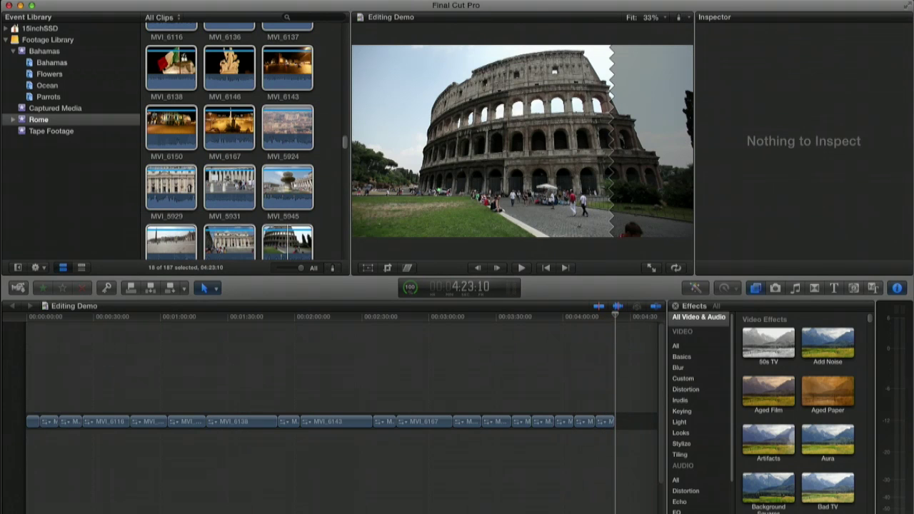
- Set the timeline clip appearance to show audio waveforms only
{"action": "left_click", "coordinate": [642, 513]}
{"action": "left_click", "coordinate": [578, 475]}
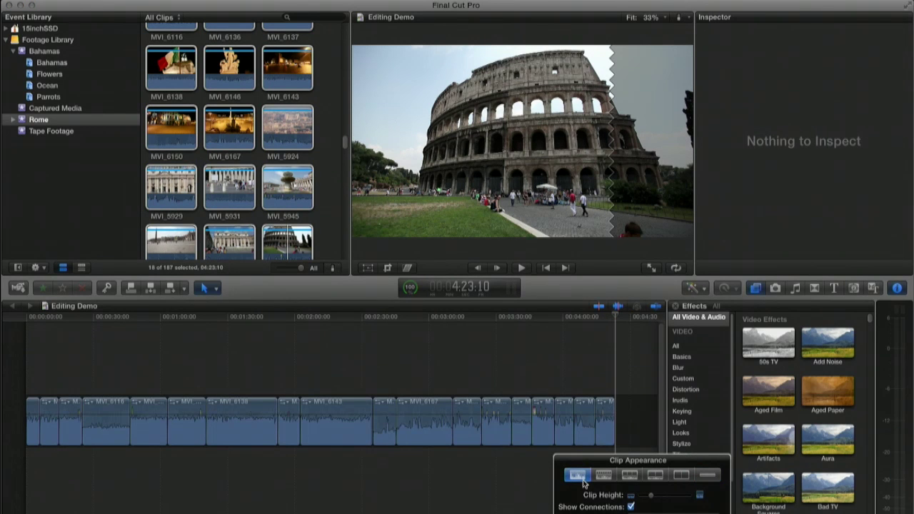
{"action": "left_click", "coordinate": [482, 467]}
- Set the timeline clip appearance to small filmstrips above large audio waveforms
{"action": "key", "text": "z"}
{"action": "left_click", "coordinate": [428, 436]}
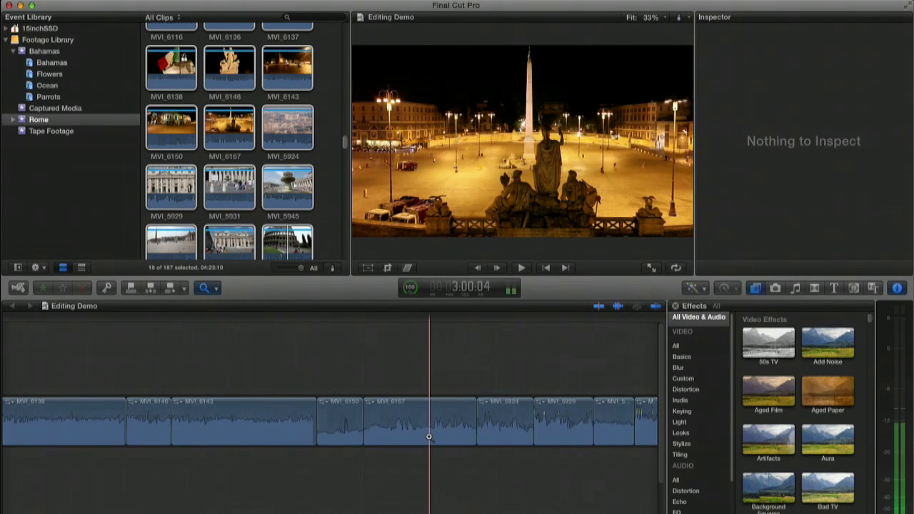
{"action": "left_click", "coordinate": [429, 437]}
{"action": "left_click", "coordinate": [428, 437]}
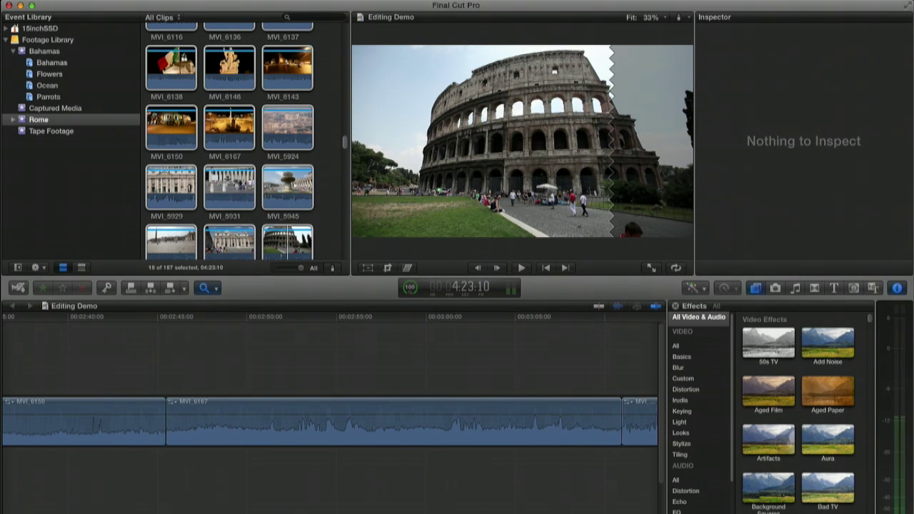
{"action": "left_click", "coordinate": [641, 513]}
{"action": "left_click", "coordinate": [605, 476]}
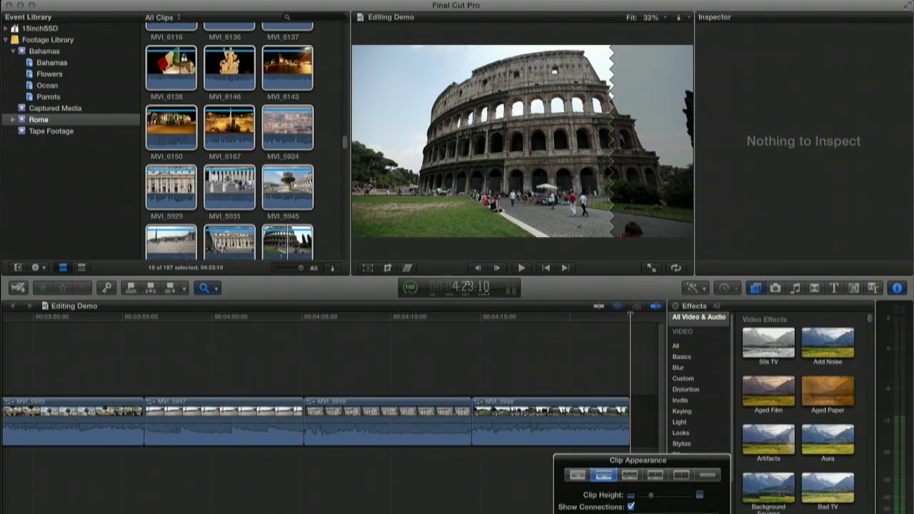
{"action": "left_click", "coordinate": [413, 345]}
- Range-select MVI_5949 from about 4:06 to 4:13 and lower the volume of that range to -10 dB
{"action": "left_click", "coordinate": [217, 288]}
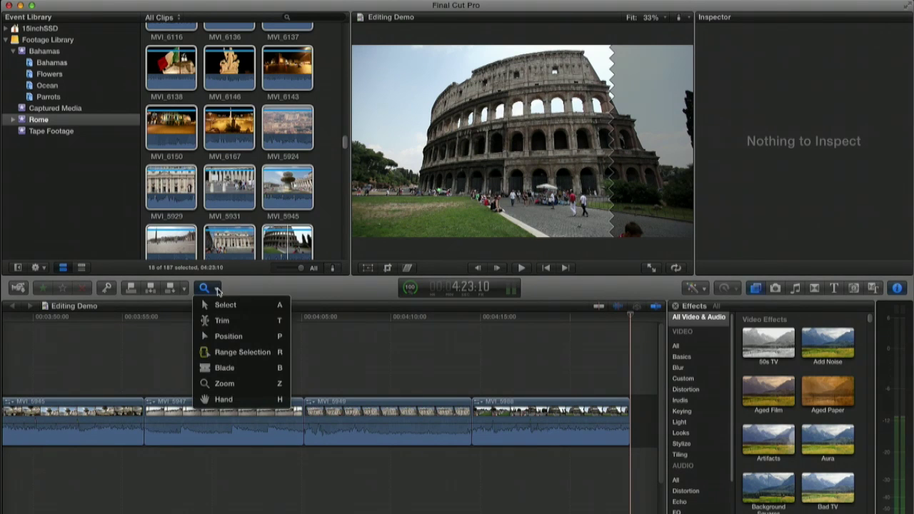
{"action": "left_click", "coordinate": [233, 353]}
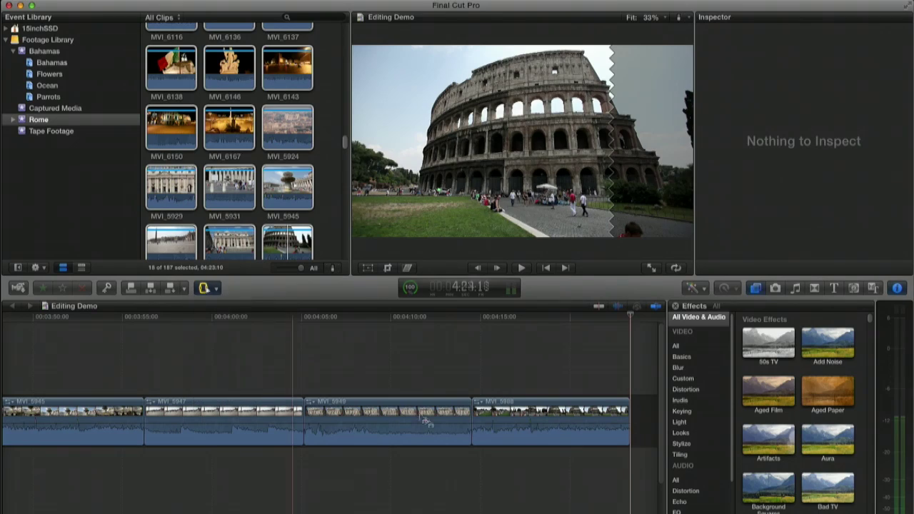
{"action": "left_click_drag", "start_coordinate": [322, 414], "coordinate": [455, 414]}
{"action": "key", "text": "super+4"}
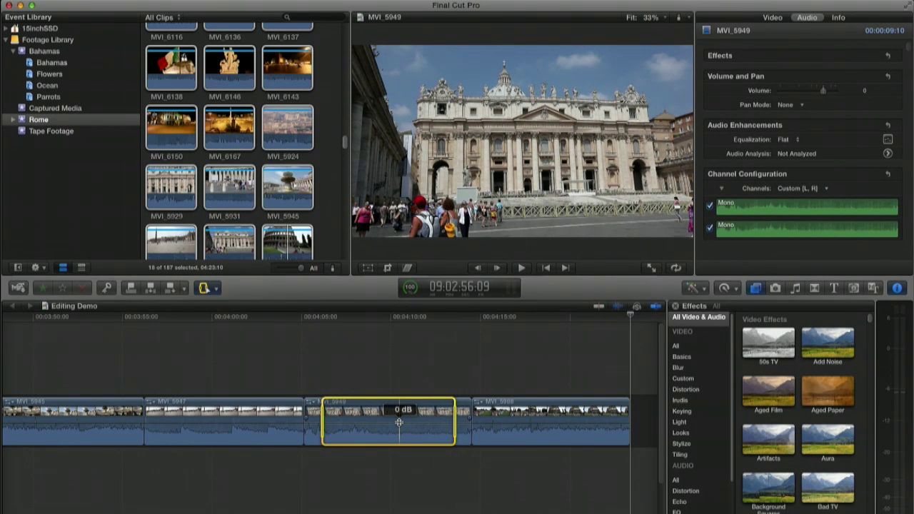
{"action": "left_click", "coordinate": [398, 422]}
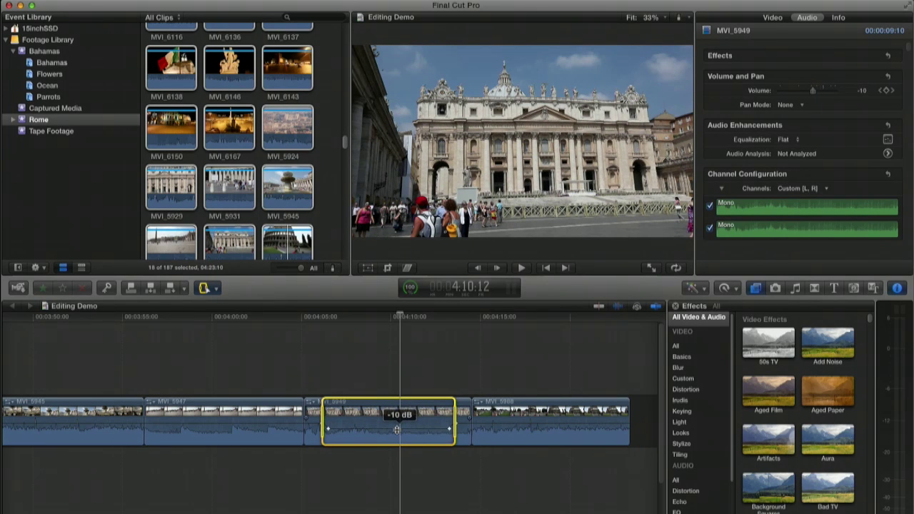
- Range-select about two seconds of MVI_5988, ending near 4:18, and lower the volume of that range to -24 dB
{"action": "key", "text": "super+equal"}
{"action": "key", "text": "super+equal"}
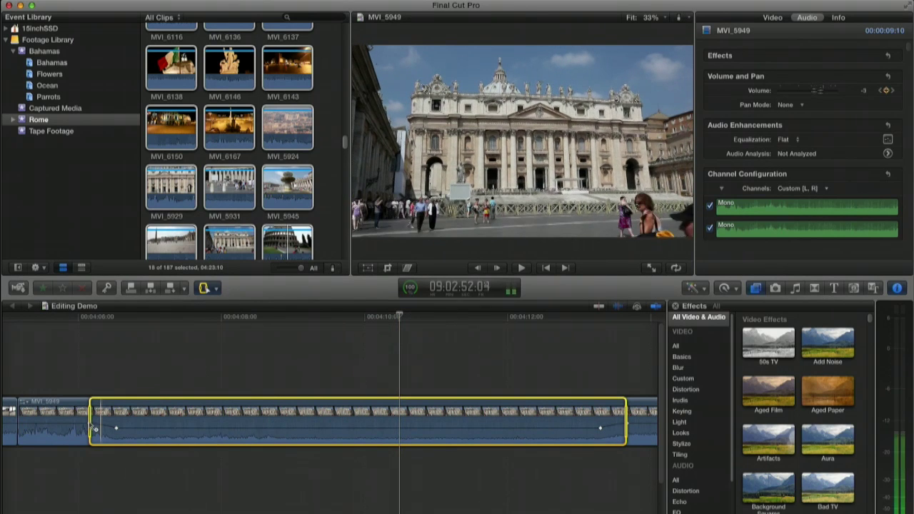
{"action": "scroll", "coordinate": [92, 429], "scroll_direction": "right", "scroll_amount": 10}
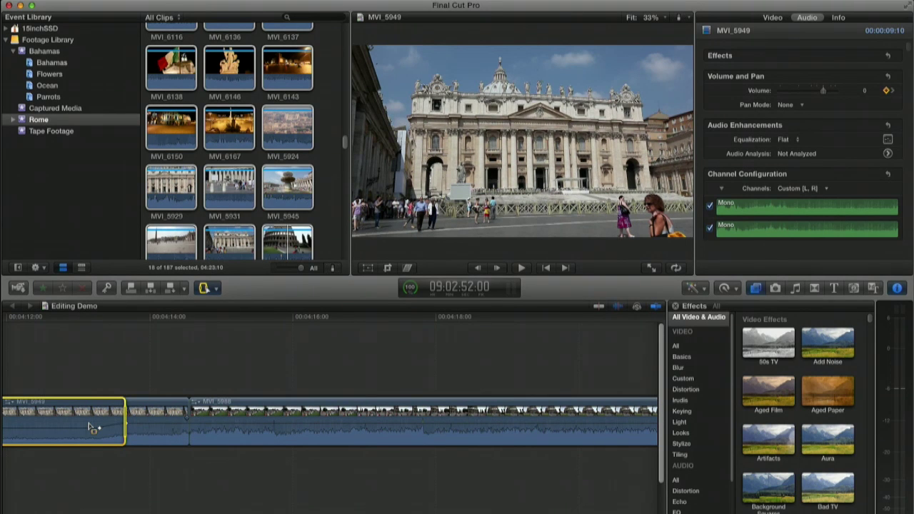
{"action": "left_click", "coordinate": [89, 426]}
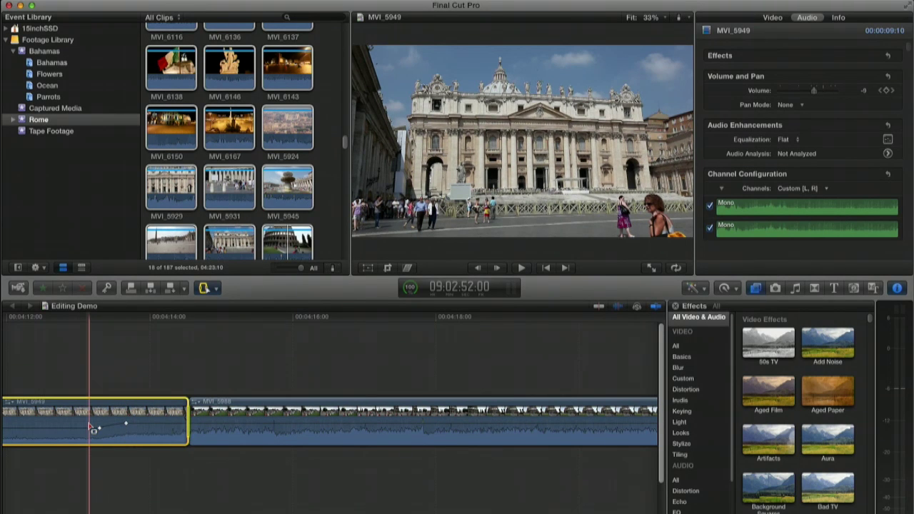
{"action": "left_click_drag", "start_coordinate": [266, 417], "coordinate": [432, 417]}
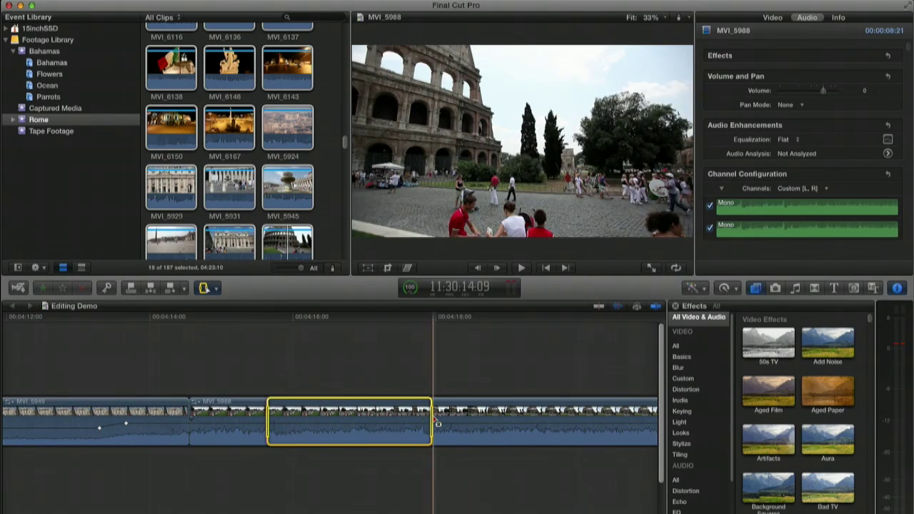
{"action": "key", "text": "slash"}
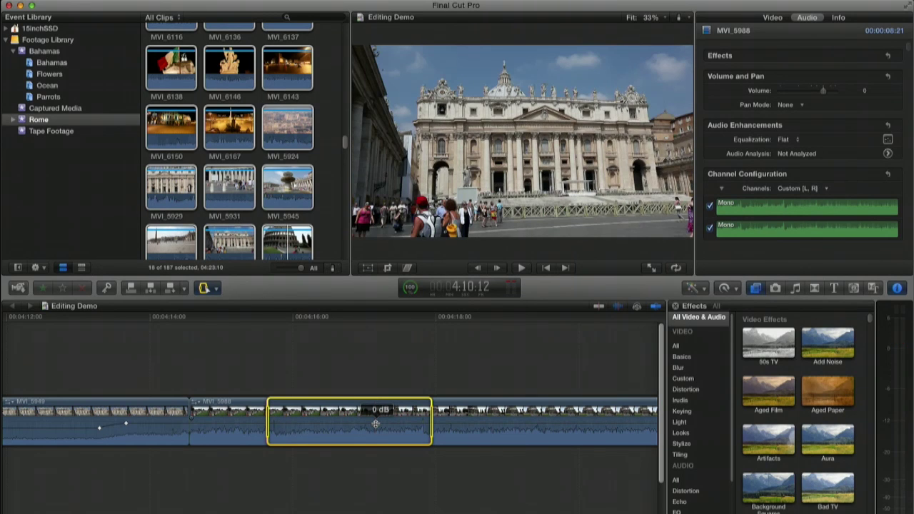
{"action": "left_click", "coordinate": [375, 424]}
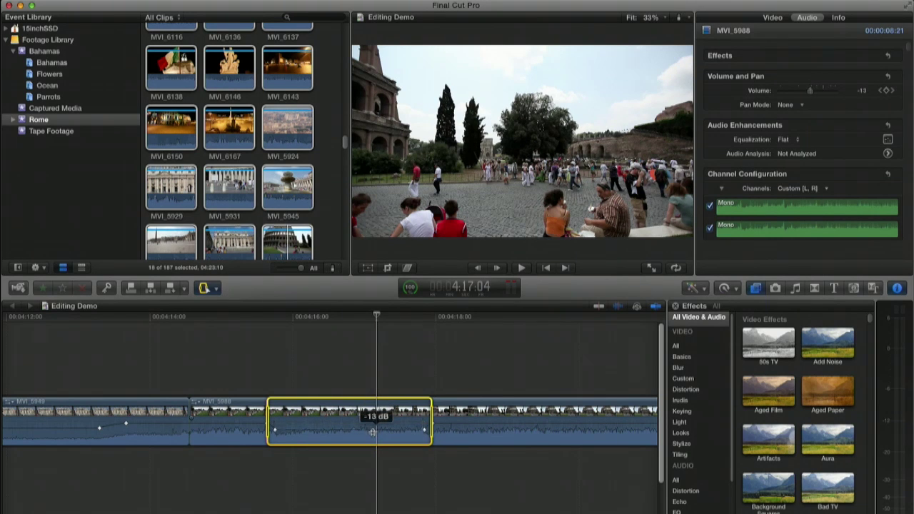
{"action": "left_click_drag", "start_coordinate": [371, 435], "coordinate": [373, 437]}
- Lengthen the fade-down on MVI_5988 by moving the lowered range's first -24 dB keyframe inward by about half a second
{"action": "key", "text": "super+equal"}
{"action": "key", "text": "super+equal"}
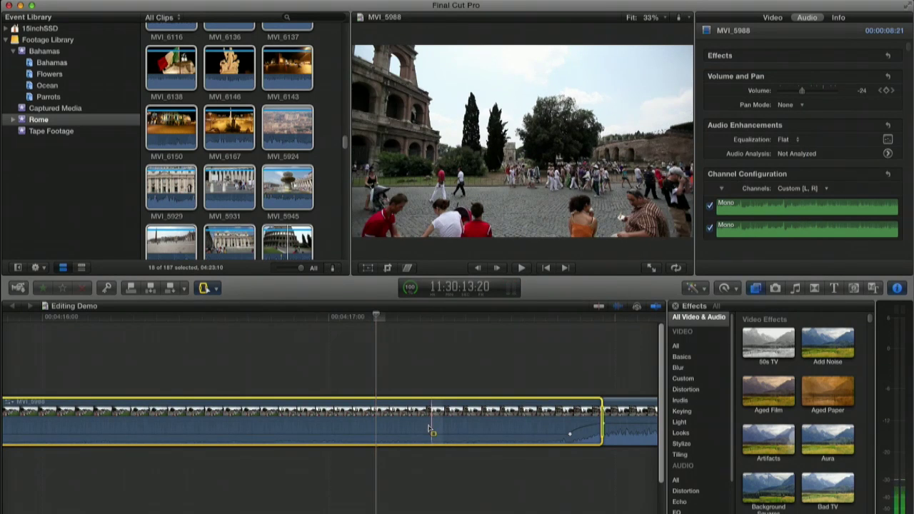
{"action": "scroll", "coordinate": [429, 428], "scroll_direction": "left", "scroll_amount": 5}
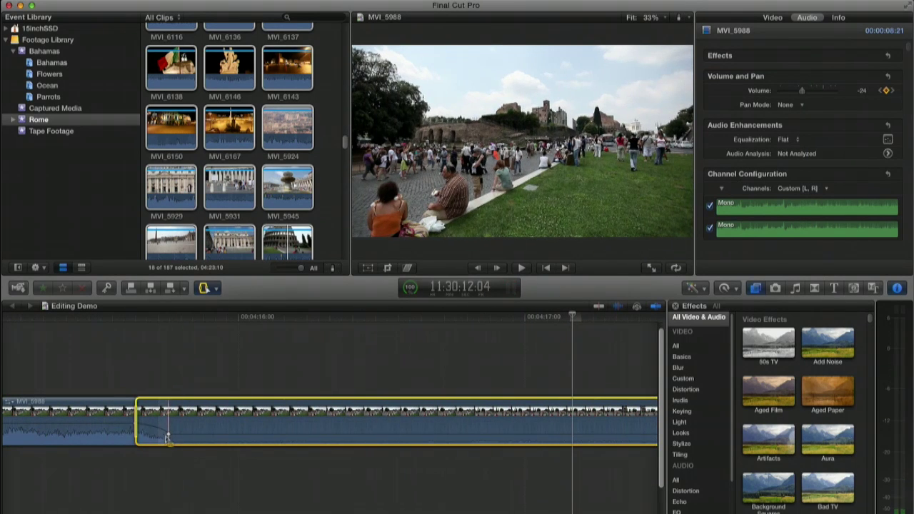
{"action": "left_click_drag", "start_coordinate": [169, 437], "coordinate": [308, 434]}
{"action": "scroll", "coordinate": [553, 429], "scroll_direction": "left", "scroll_amount": 5}
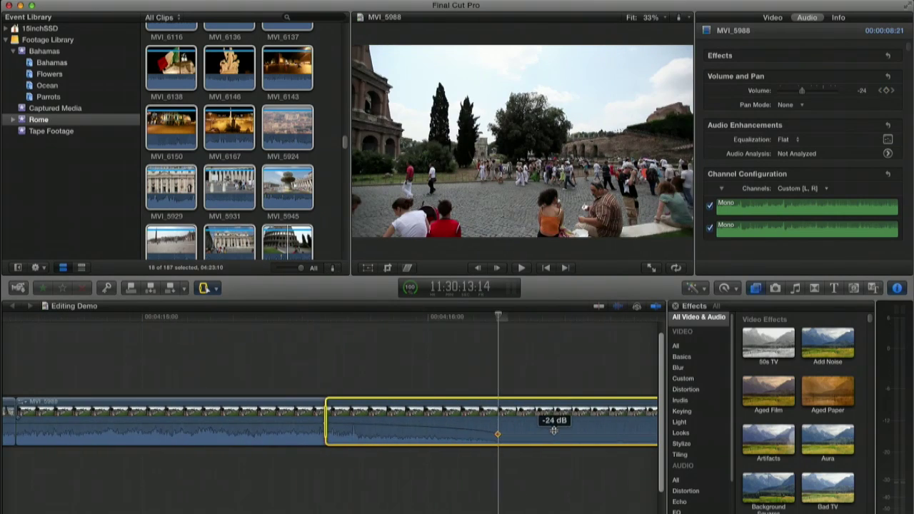
- Lengthen the fade-up on MVI_5988 by moving the last -24 dB keyframe inward by about a quarter second, and fit the timeline
{"action": "scroll", "coordinate": [554, 430], "scroll_direction": "right", "scroll_amount": 5}
{"action": "scroll", "coordinate": [553, 430], "scroll_direction": "right", "scroll_amount": 5}
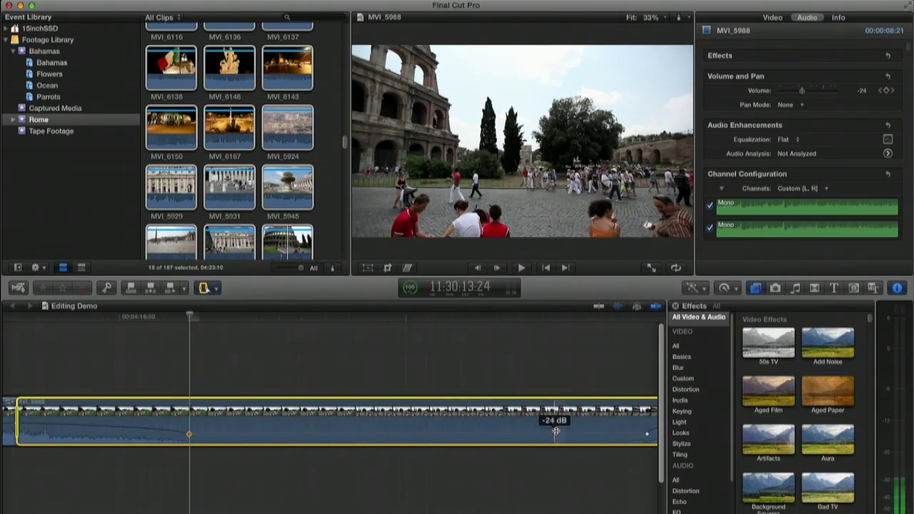
{"action": "left_click", "coordinate": [531, 435], "text": "alt"}
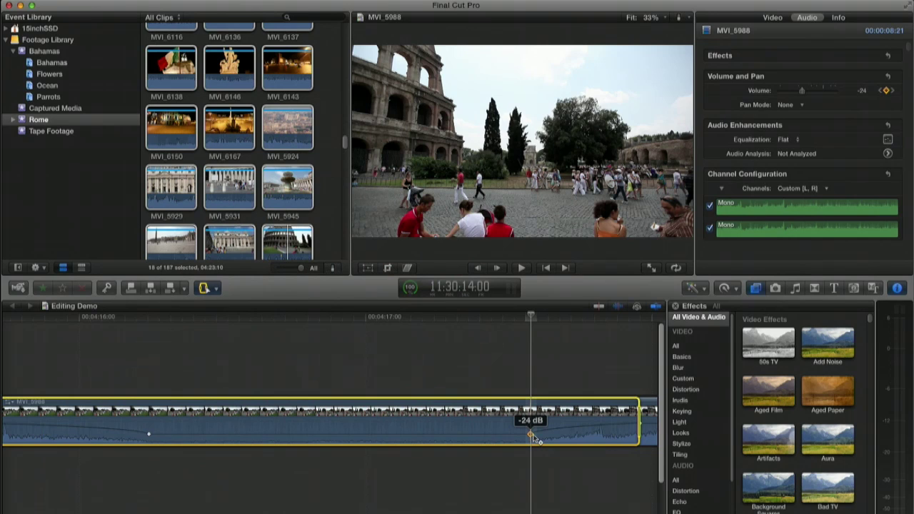
{"action": "key", "text": "shift+z"}
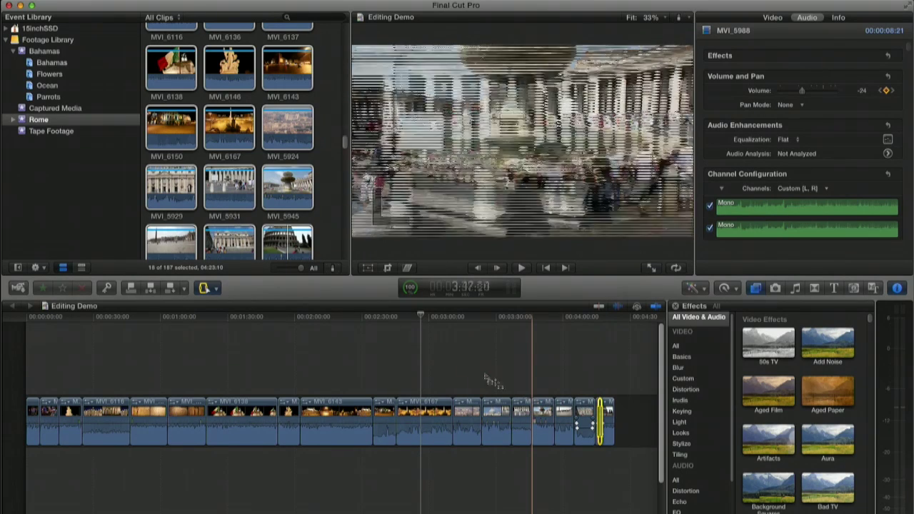
- Blade MVI_6143 at about 2:25 and delete the section after the cut
{"action": "key", "text": "b"}
{"action": "left_click", "coordinate": [352, 416]}
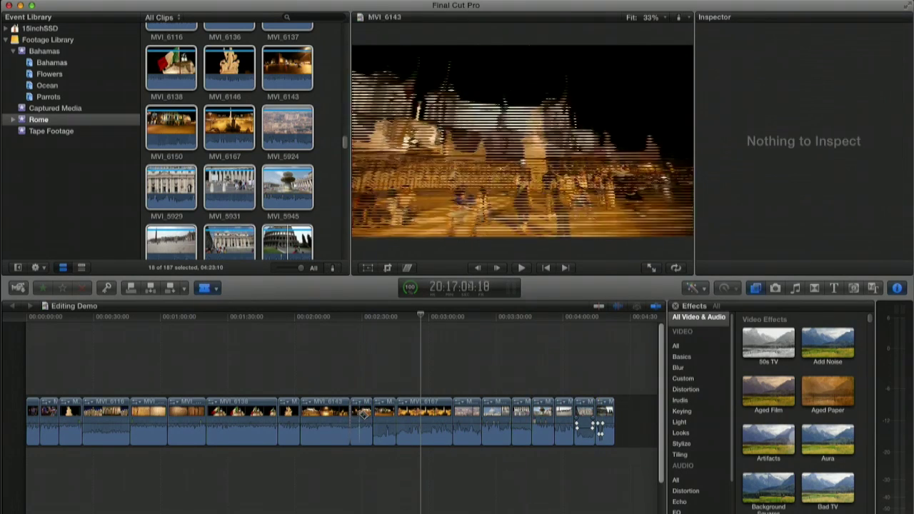
{"action": "key", "text": "a"}
{"action": "left_click", "coordinate": [362, 416]}
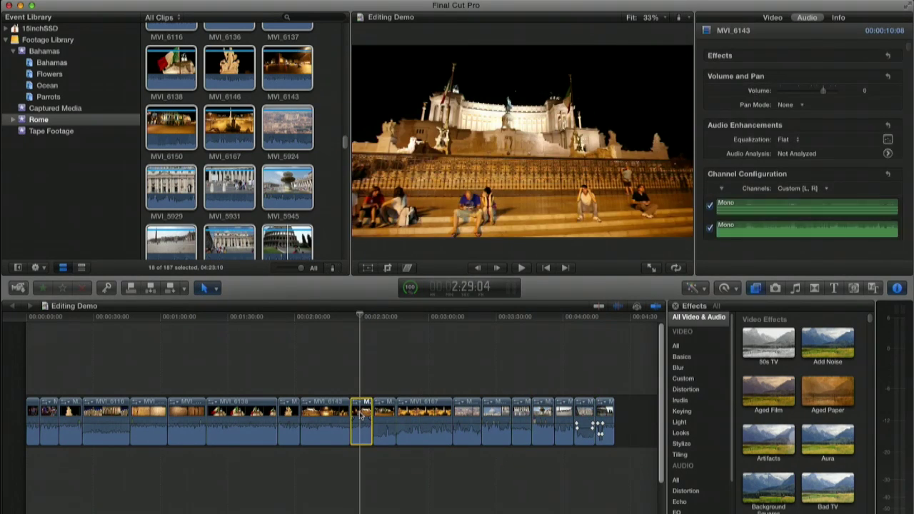
{"action": "key", "text": "shift+BackSpace"}
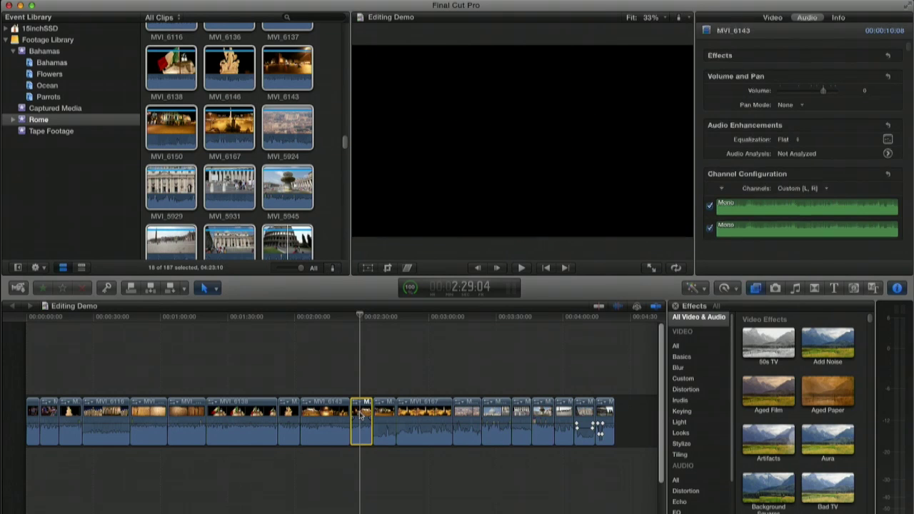
{"action": "left_click", "coordinate": [361, 416]}
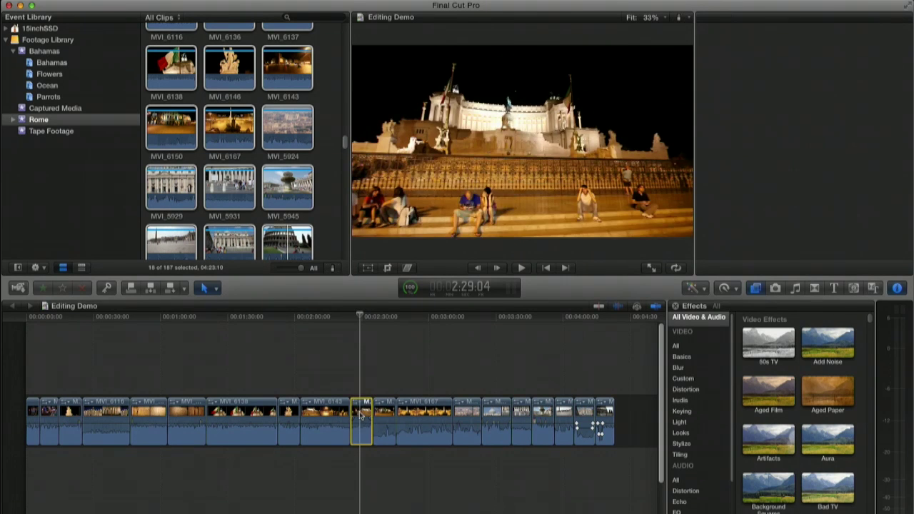
{"action": "key", "text": "BackSpace"}
- Blade MVI_6143 about four seconds after its start and delete the opening section
{"action": "key", "text": "super+equal"}
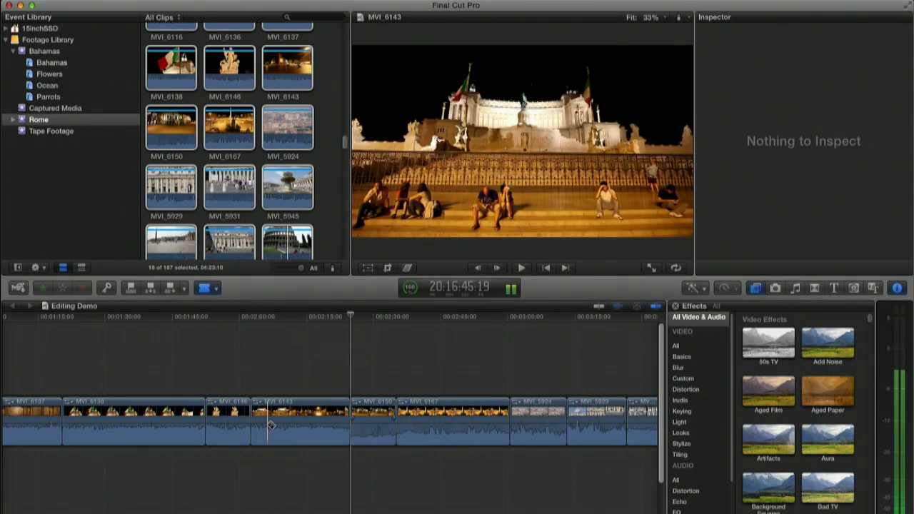
{"action": "left_click", "coordinate": [260, 417]}
{"action": "key", "text": "super+4"}
{"action": "key", "text": "BackSpace"}
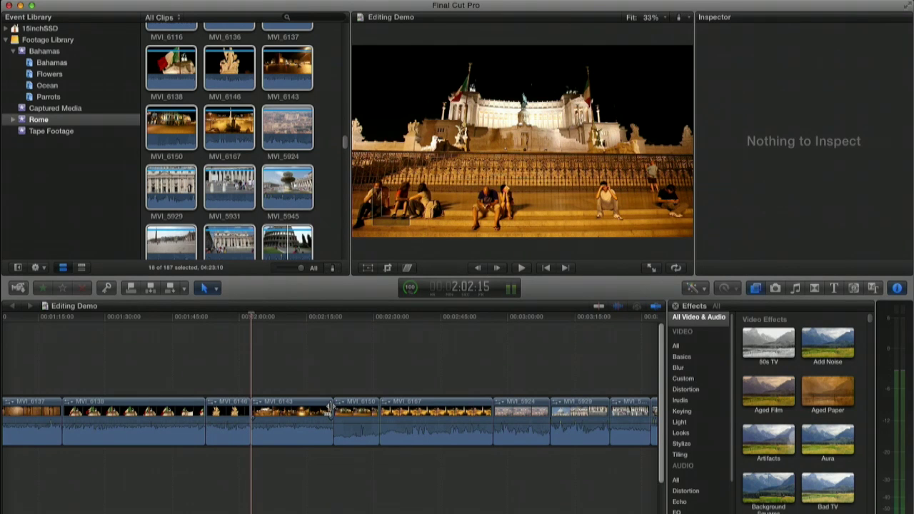
- Shorten MVI_6143 to a duration of 6:21 from its end, and MVI_6138 to 11:17 from its start
{"action": "left_click_drag", "start_coordinate": [331, 406], "coordinate": [285, 411]}
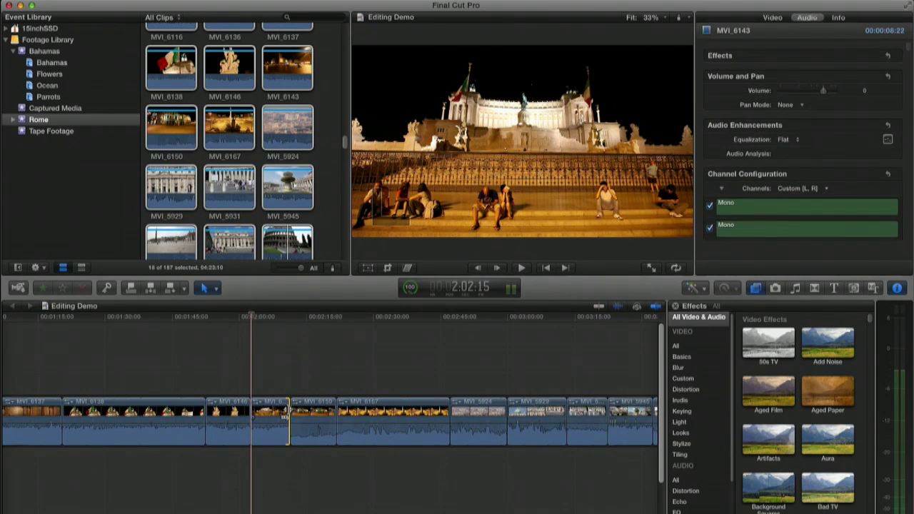
{"action": "key", "text": "shift+z"}
{"action": "mouse_move", "coordinate": [341, 412]}
{"action": "left_mouse_down"}
{"action": "mouse_move", "coordinate": [331, 413]}
{"action": "mouse_move", "coordinate": [364, 413]}
{"action": "mouse_move", "coordinate": [338, 414]}
{"action": "left_mouse_up"}
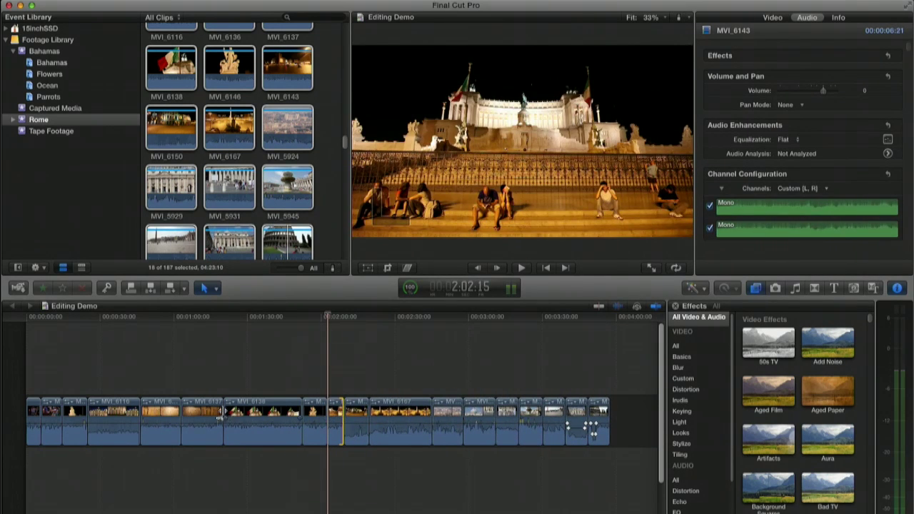
{"action": "left_click_drag", "start_coordinate": [224, 413], "coordinate": [276, 413]}
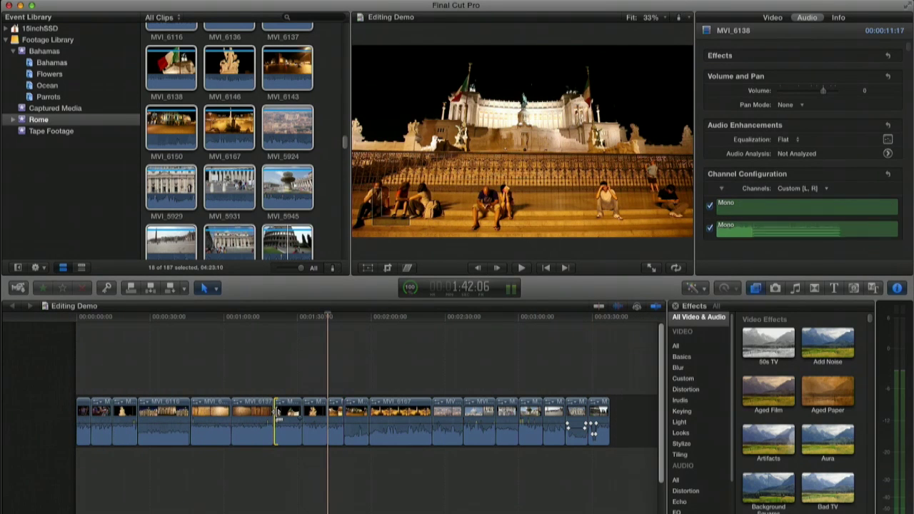
- Roll the edit between MVI_6146 and MVI_6143 about three seconds earlier with the Trim tool, and fit the timeline
{"action": "left_click", "coordinate": [206, 289]}
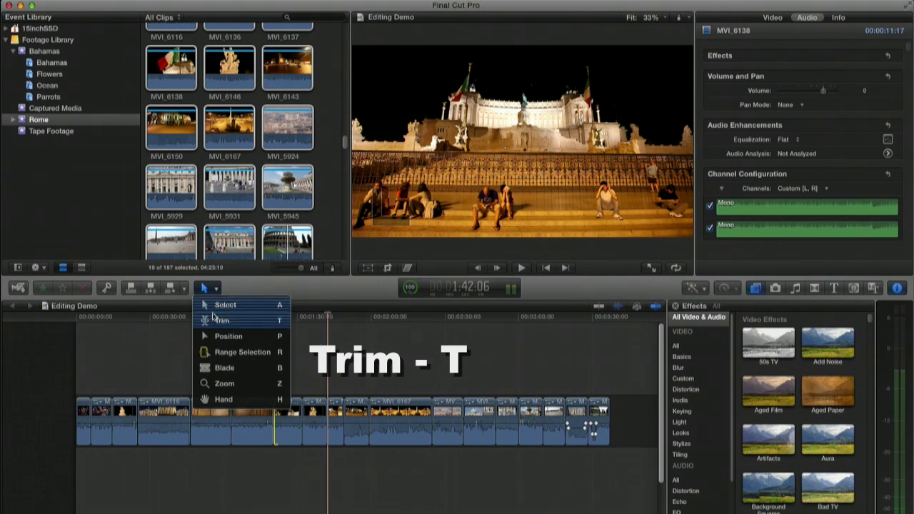
{"action": "left_click", "coordinate": [213, 321]}
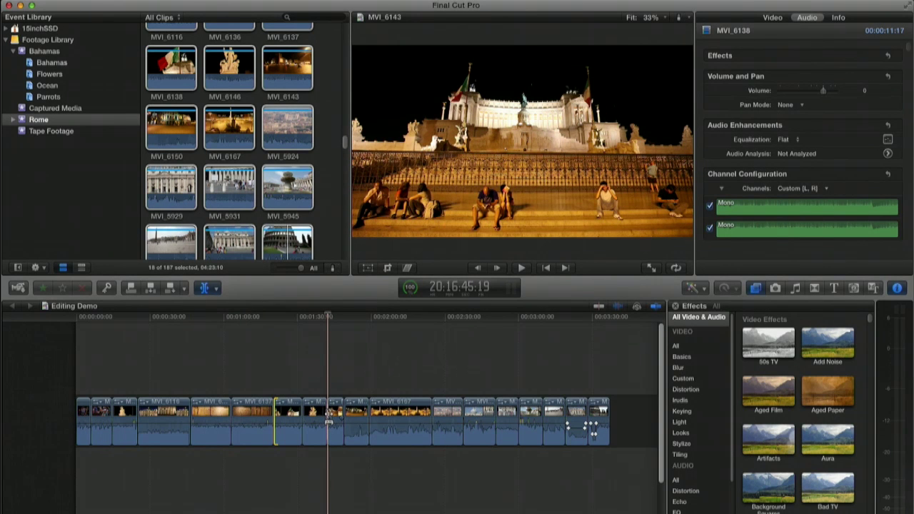
{"action": "key", "text": "z"}
{"action": "left_click", "coordinate": [329, 417]}
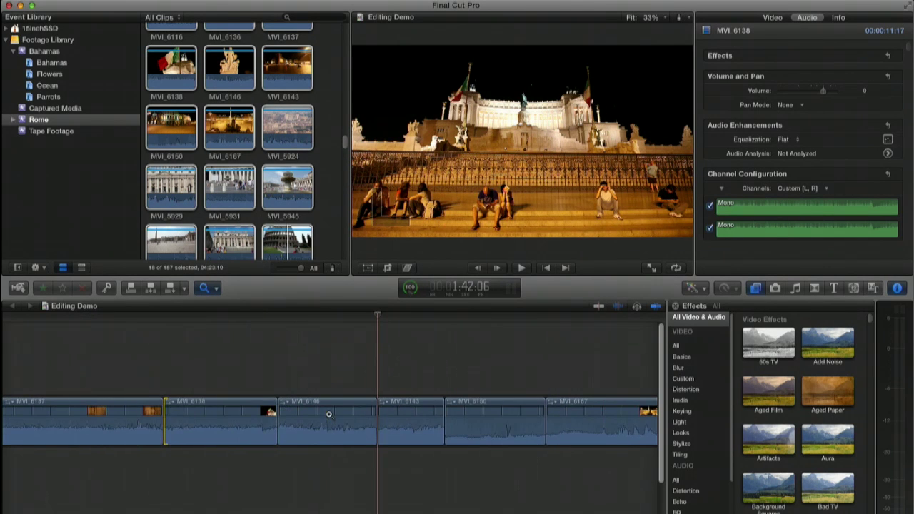
{"action": "left_click", "coordinate": [375, 412]}
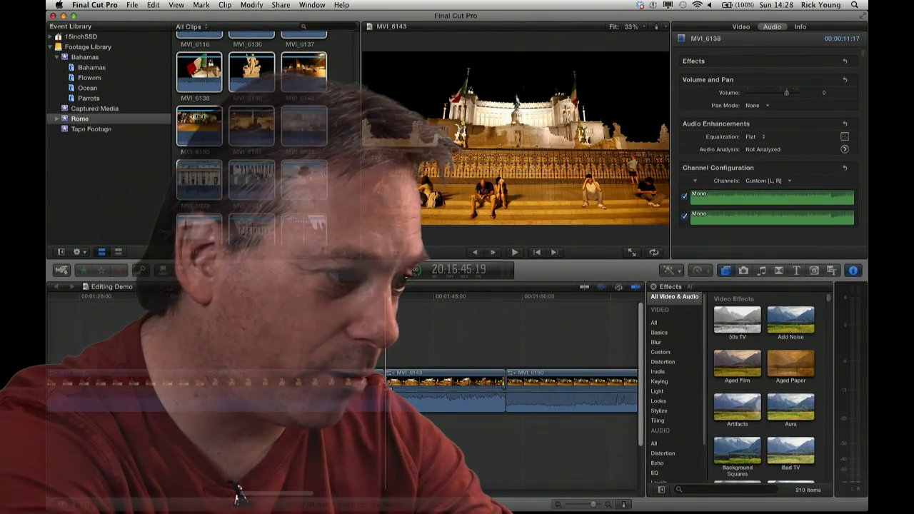
{"action": "left_click_drag", "start_coordinate": [387, 384], "coordinate": [312, 391]}
{"action": "key", "text": "shift+z"}
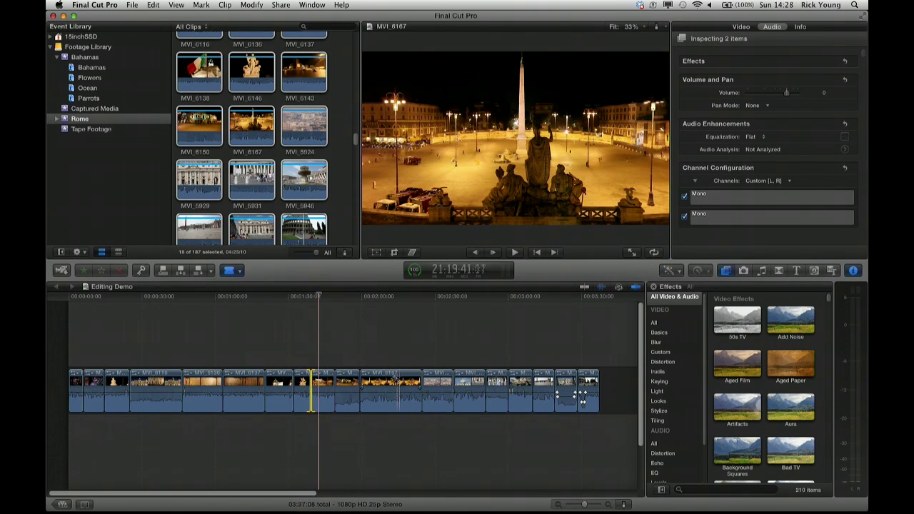
- Blade MVI_6167 at about 2:14 and MVI_5924 near its start, and delete both MVI_6167 parts together with the opening of MVI_5924
{"action": "left_click", "coordinate": [398, 379]}
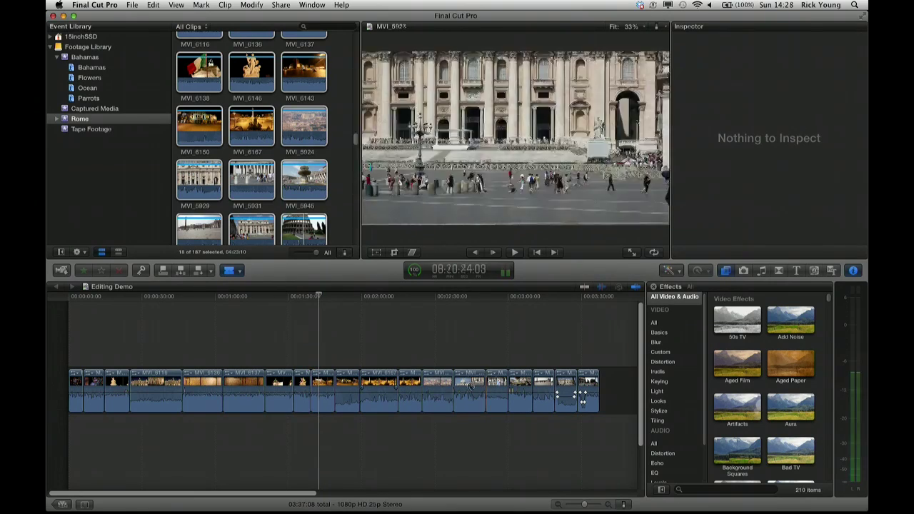
{"action": "key", "text": "a"}
{"action": "left_click_drag", "start_coordinate": [388, 360], "coordinate": [427, 405]}
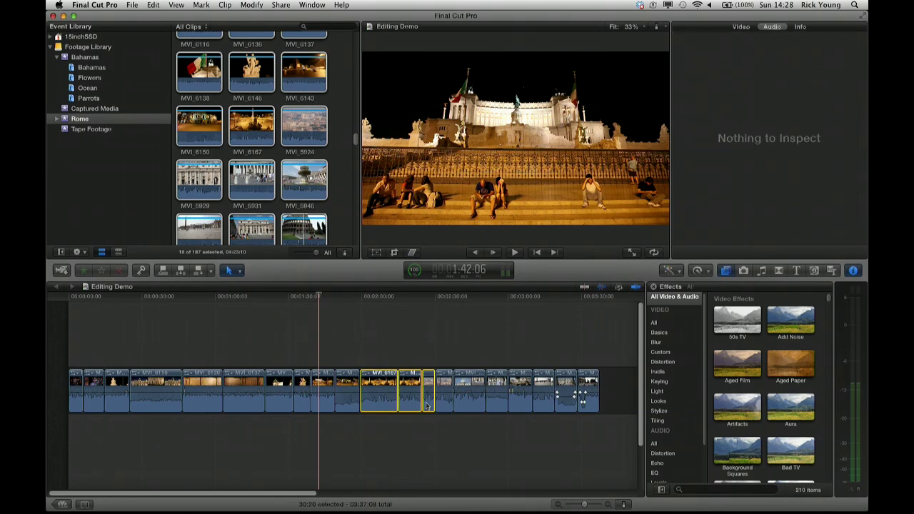
{"action": "key", "text": "Delete"}
- Roll the edit between MVI_6146 and MVI_6143 about 1.5 seconds later with the Trim tool
{"action": "key", "text": "z"}
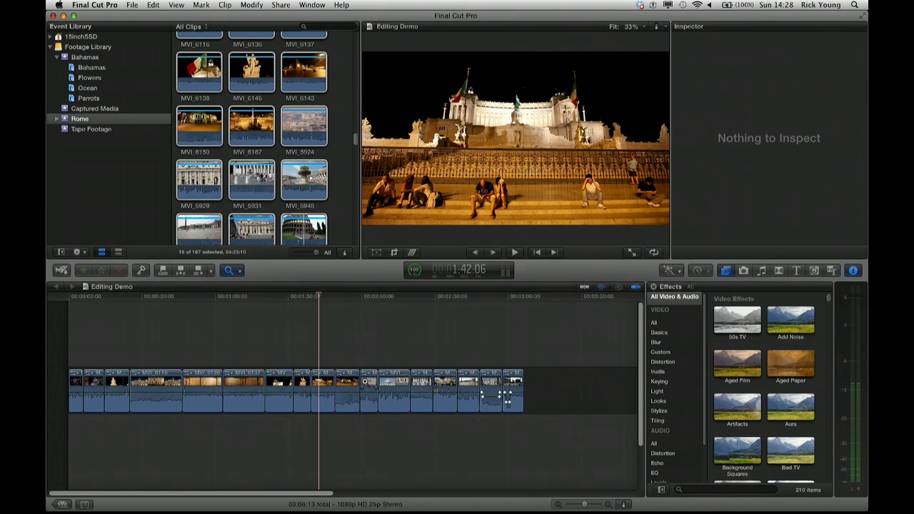
{"action": "left_click", "coordinate": [364, 382]}
{"action": "left_click", "coordinate": [364, 382]}
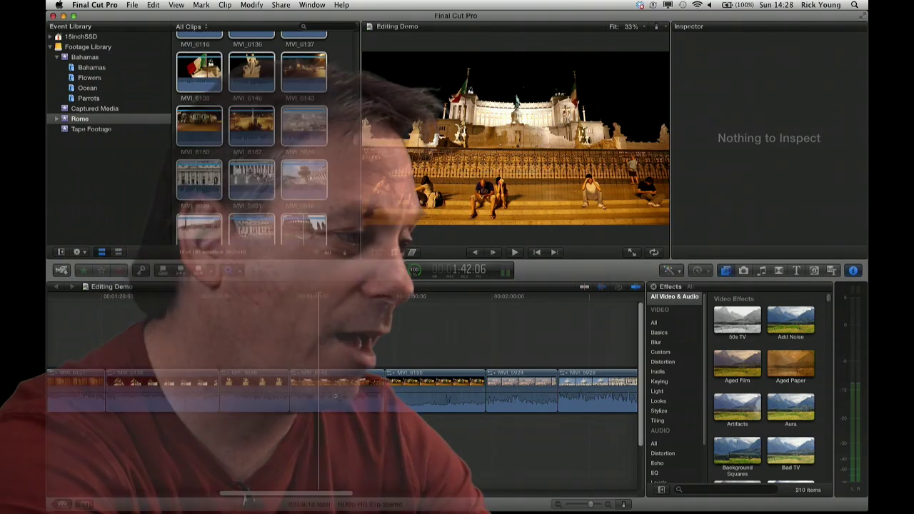
{"action": "key", "text": "t"}
{"action": "mouse_move", "coordinate": [290, 392]}
{"action": "left_mouse_down"}
{"action": "mouse_move", "coordinate": [283, 400]}
{"action": "mouse_move", "coordinate": [319, 389]}
{"action": "mouse_move", "coordinate": [297, 392]}
{"action": "mouse_move", "coordinate": [306, 394]}
{"action": "left_mouse_up"}
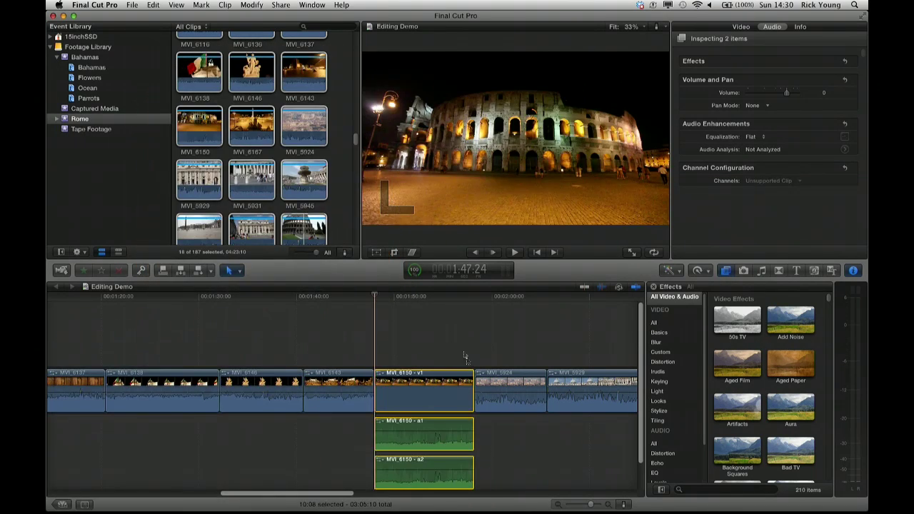
- Roll the edits at both ends of MVI_6150 - v1 inward by about three seconds each, and shorten MVI_6150 - a1 from its end
{"action": "left_click_drag", "start_coordinate": [474, 395], "coordinate": [444, 392]}
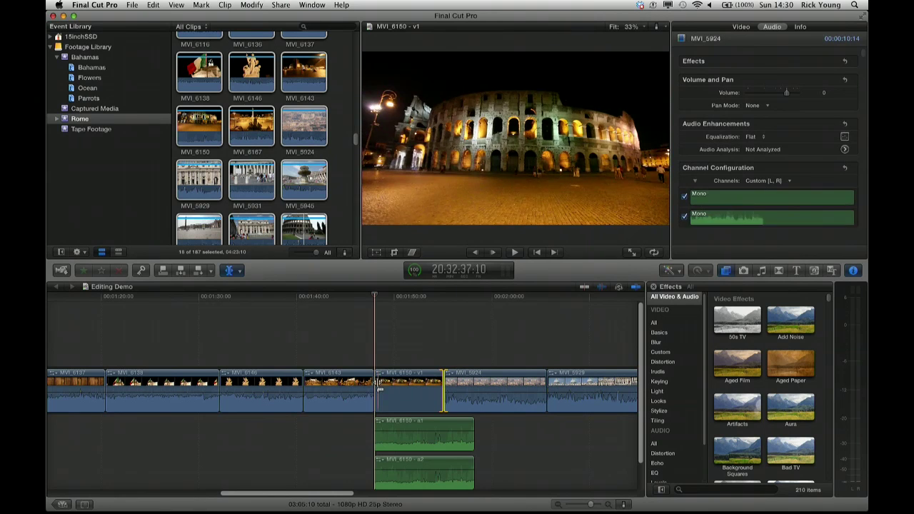
{"action": "left_click_drag", "start_coordinate": [379, 386], "coordinate": [407, 385]}
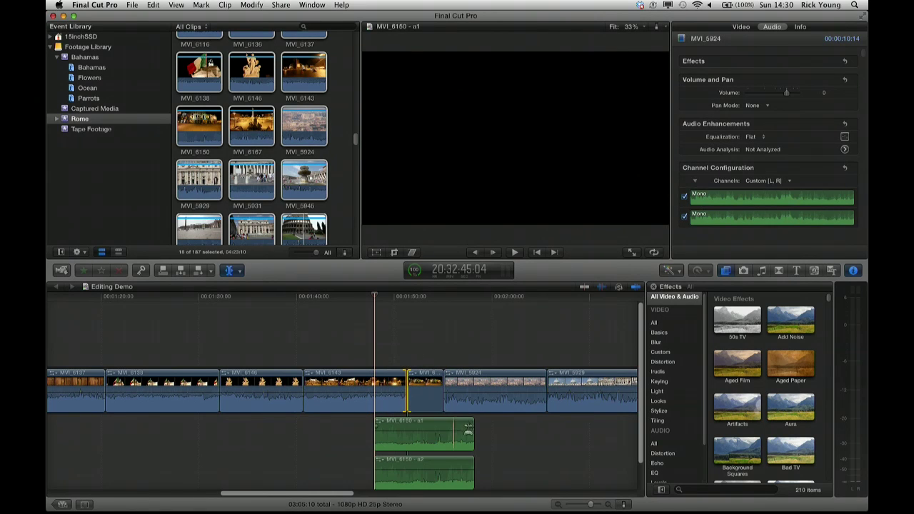
{"action": "left_click_drag", "start_coordinate": [471, 434], "coordinate": [398, 437]}
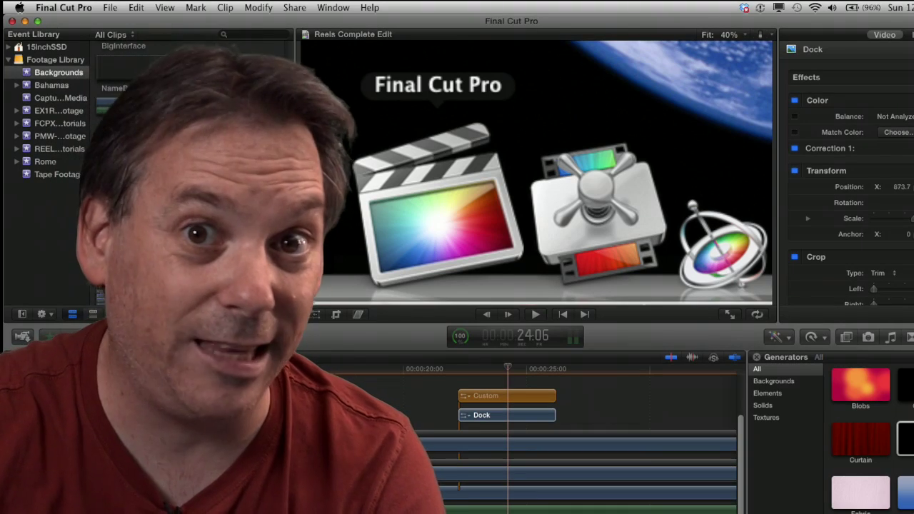